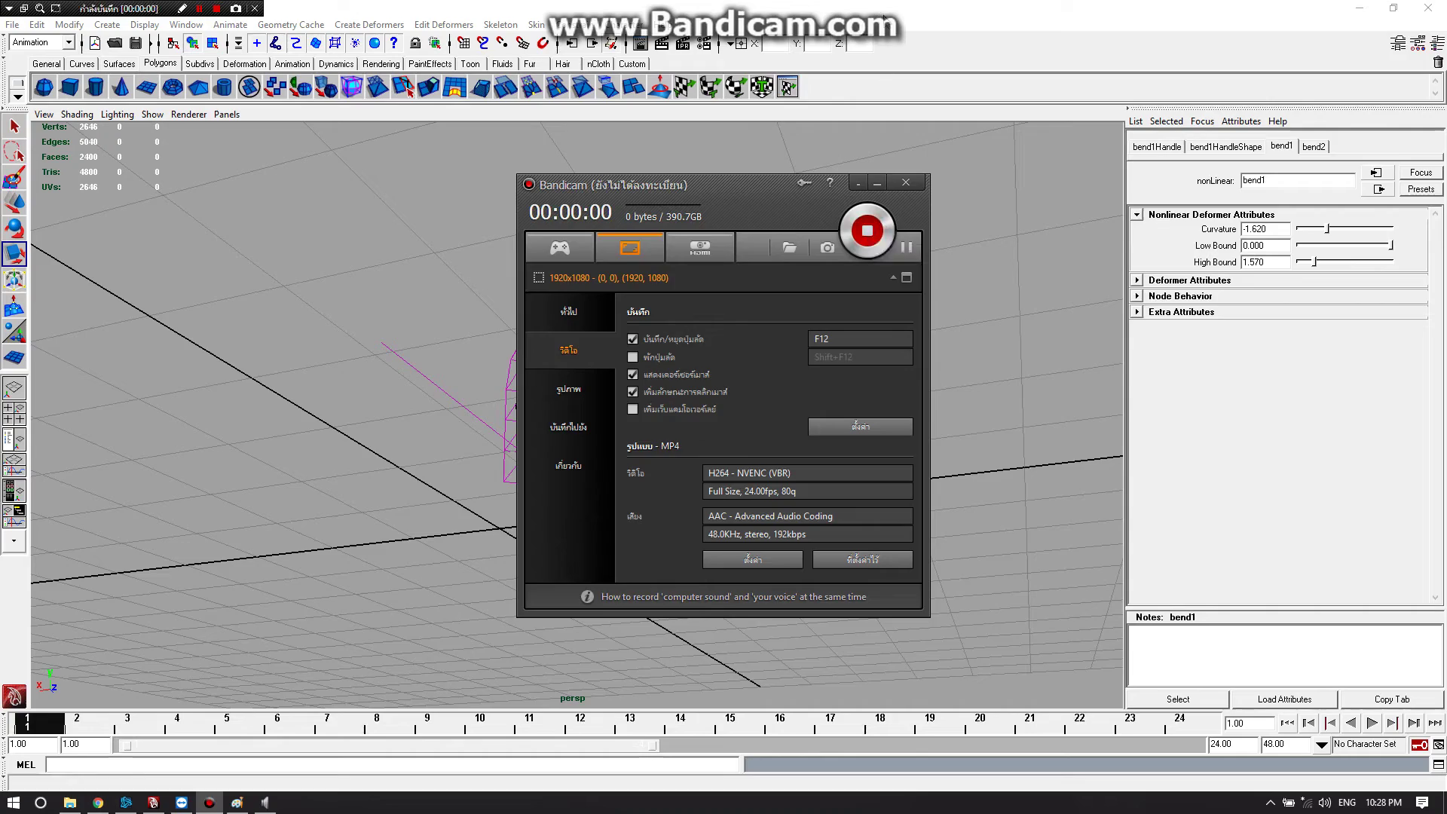
Drag bend1's Curvature to -1.488 so the hair curls into a closed dome
mouse_move(805, 306)
left_mouse_down("alt")
mouse_move(831, 328)
mouse_move(848, 320)
left_mouse_up("alt")
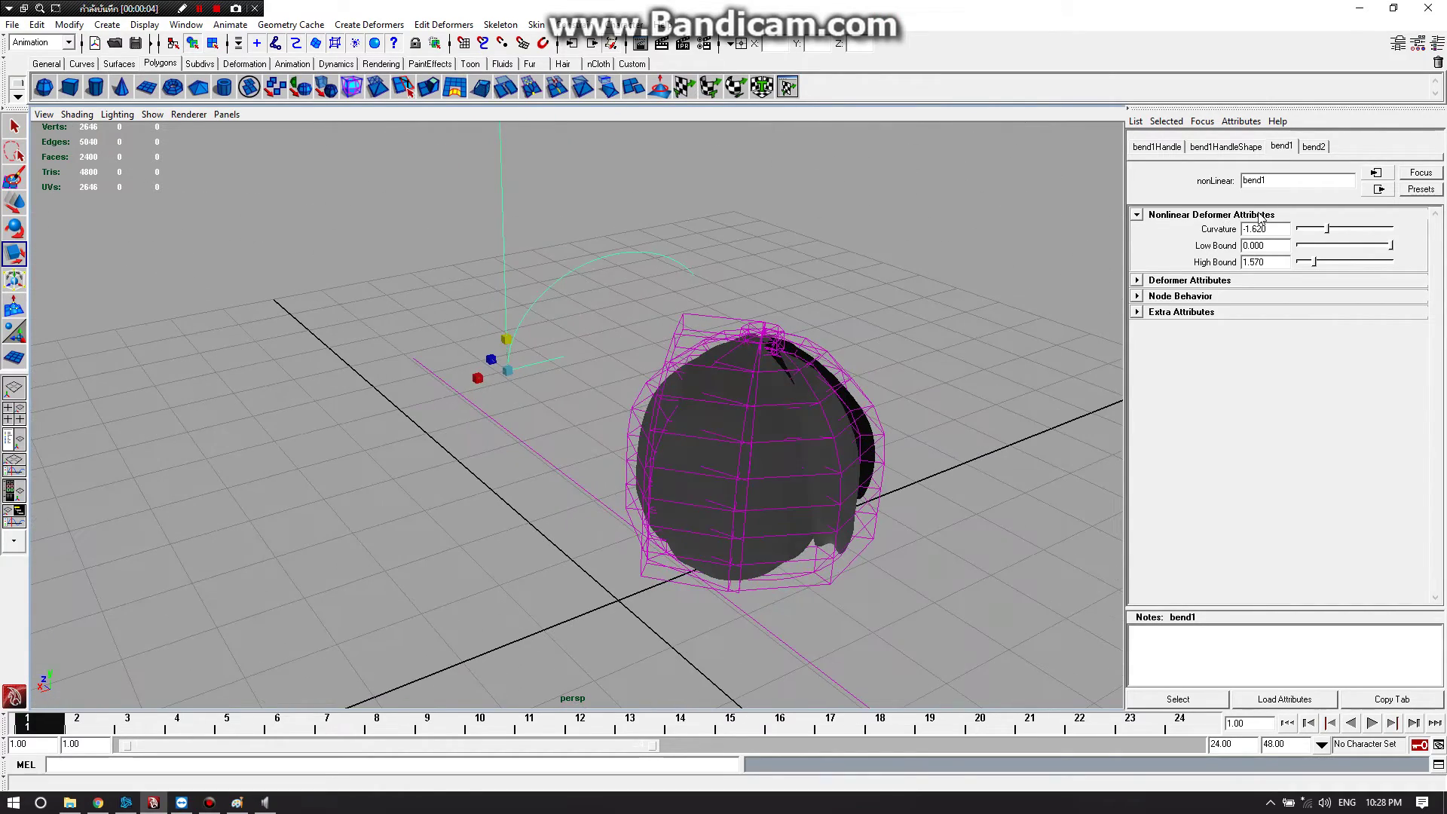
mouse_move(1326, 230)
left_mouse_down()
mouse_move(1370, 223)
mouse_move(1330, 218)
left_mouse_up()
left_click_drag(985, 316, 928, 304, "alt")
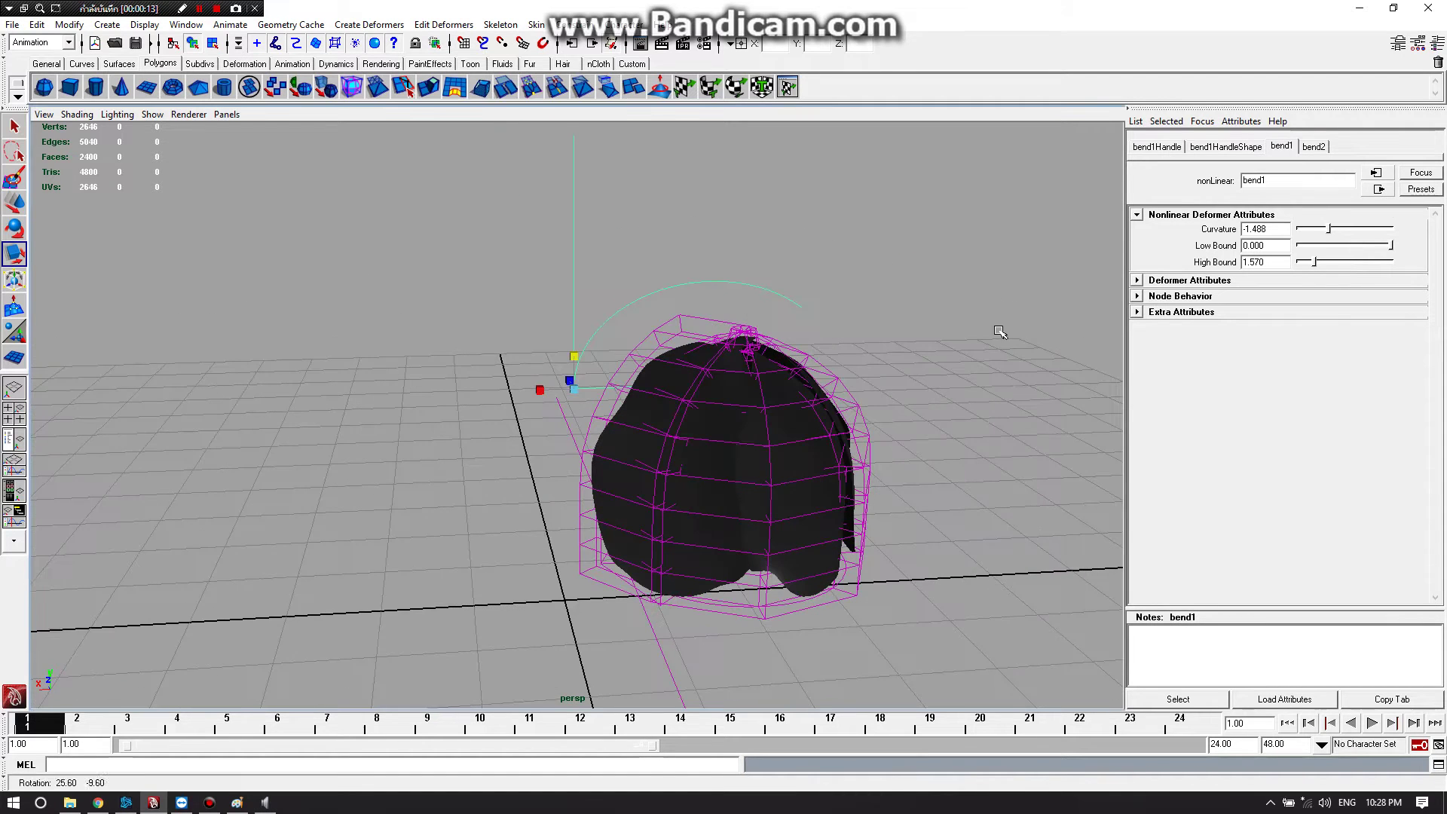
double_click(1235, 747)
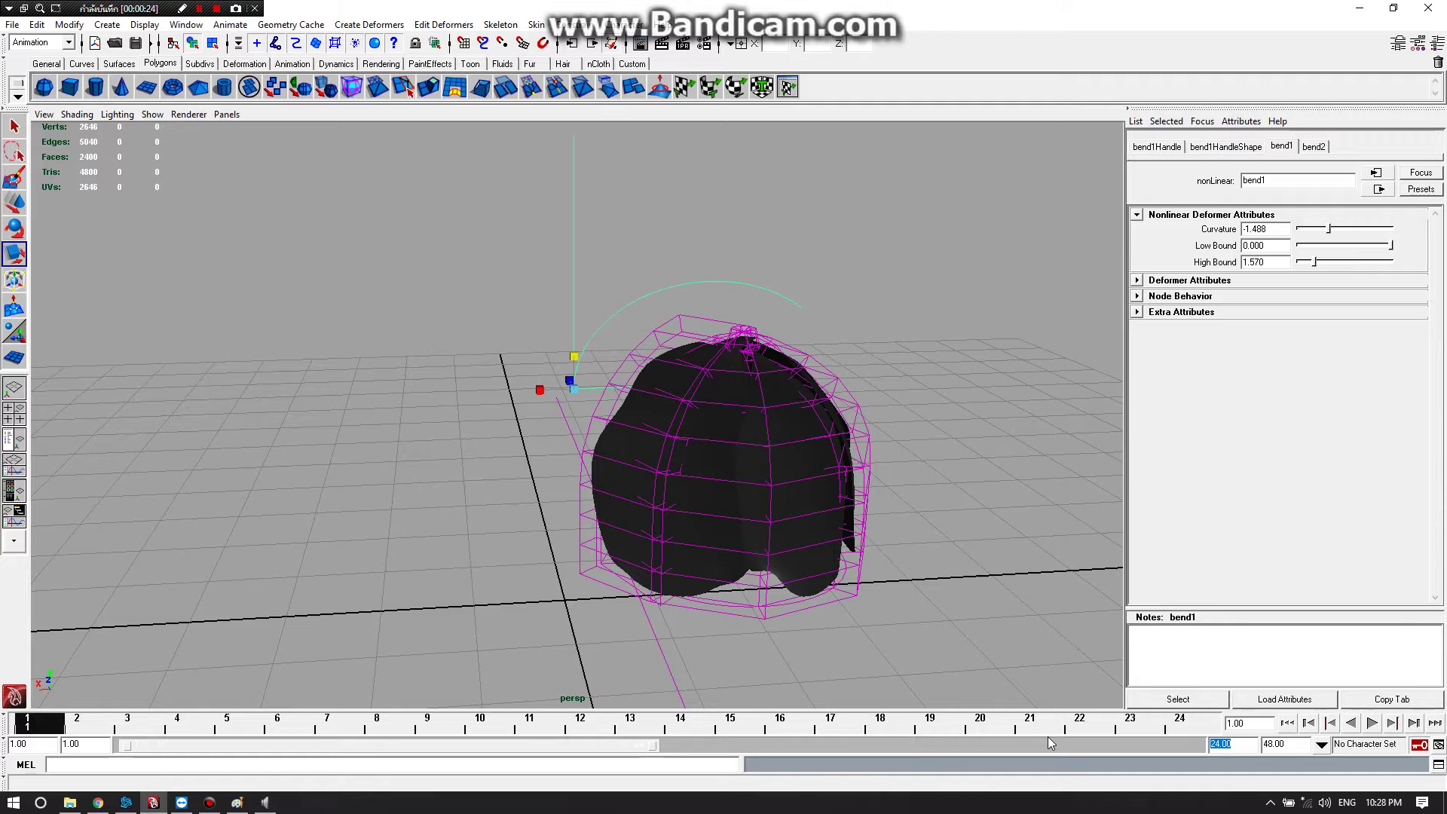
Change the animation end time to frame 300, then scrub and orbit to inspect the hair
type("300")
key("Return")
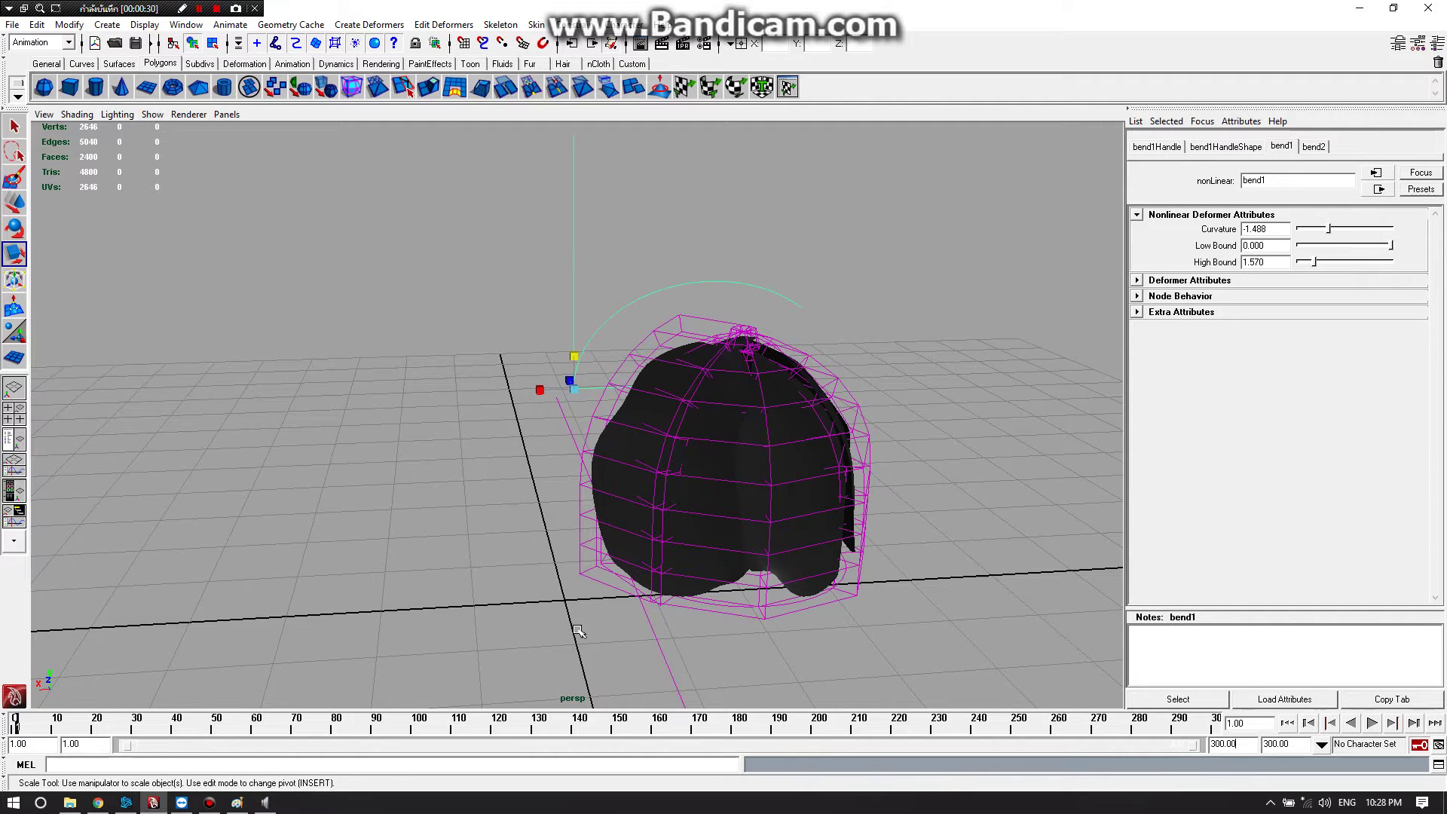
left_click_drag(25, 723, 42, 726)
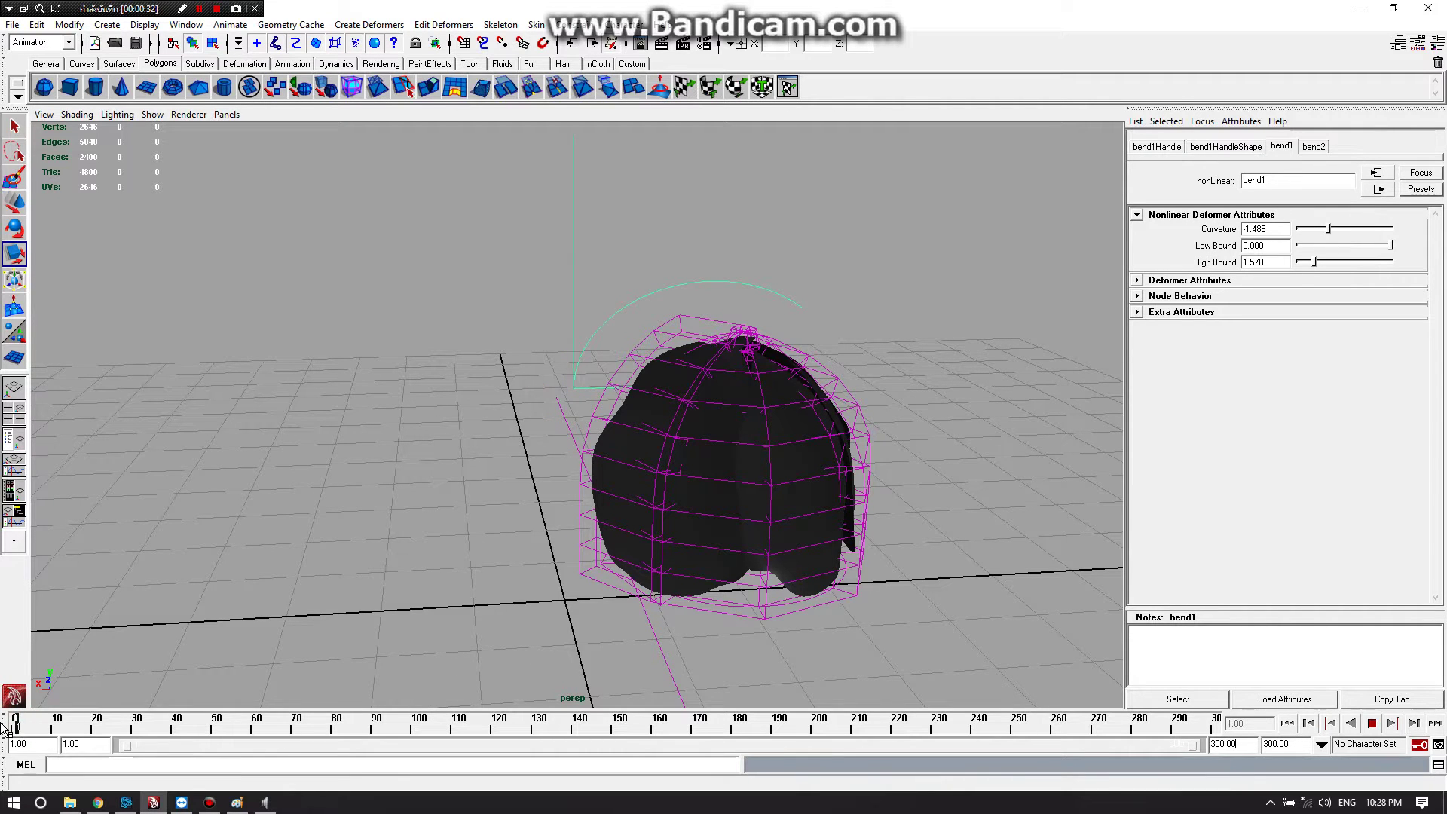
left_click_drag(339, 598, 897, 384, "alt")
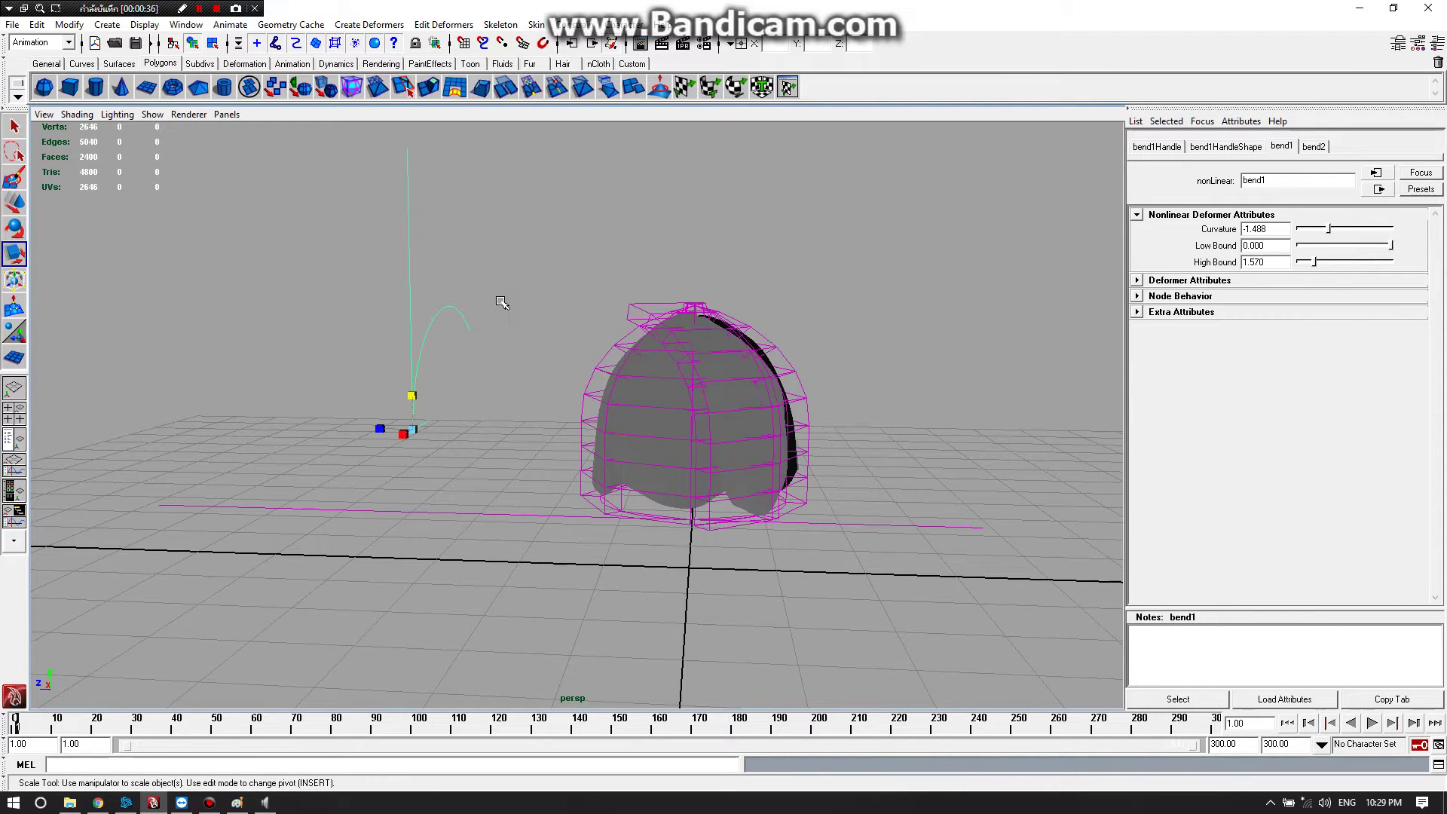
left_click_drag(502, 303, 501, 263, "alt")
mouse_move(360, 281)
left_mouse_down()
mouse_move(419, 305)
mouse_move(465, 300)
mouse_move(424, 312)
left_mouse_up()
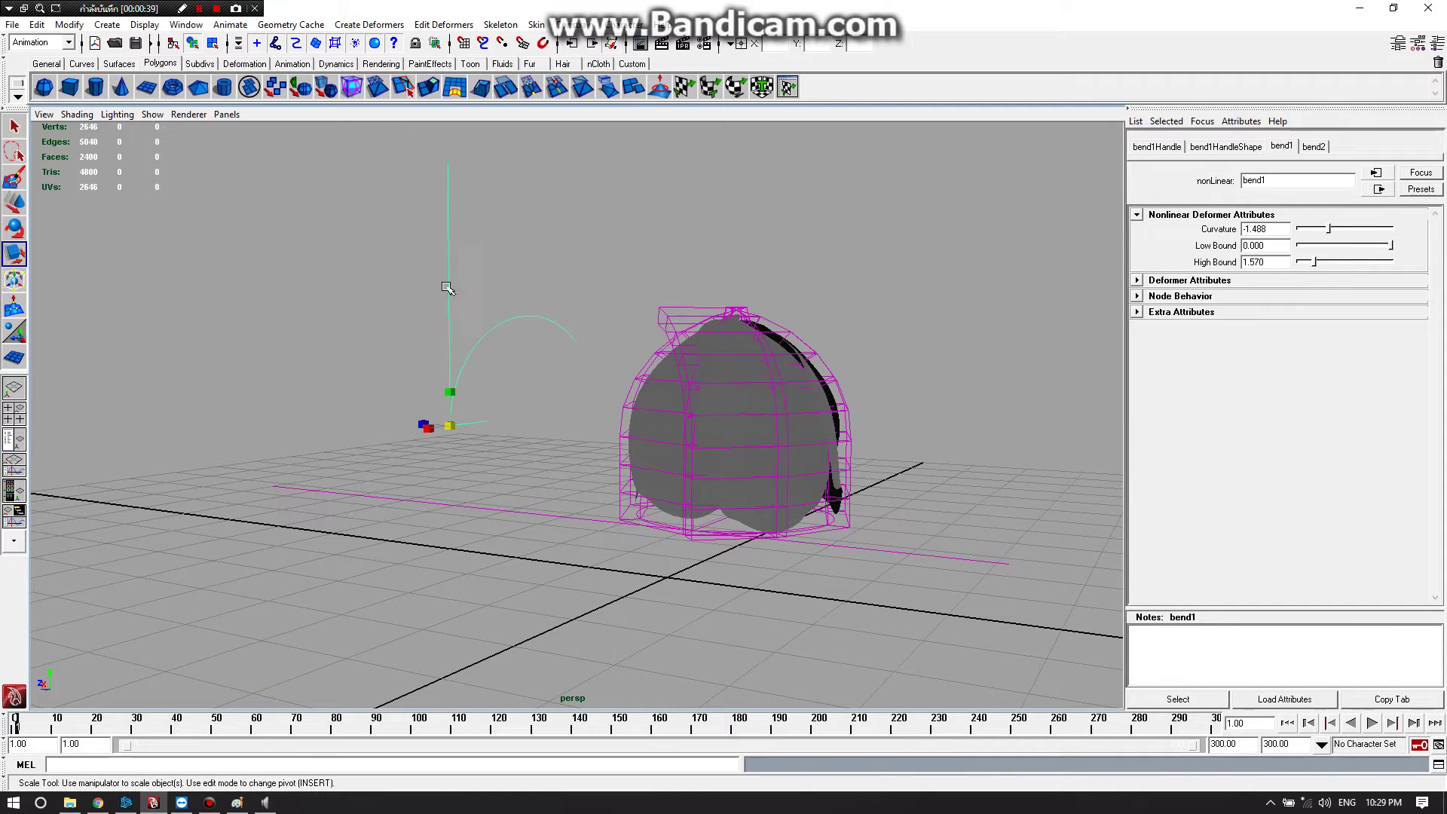
left_click_drag(580, 266, 595, 249, "alt")
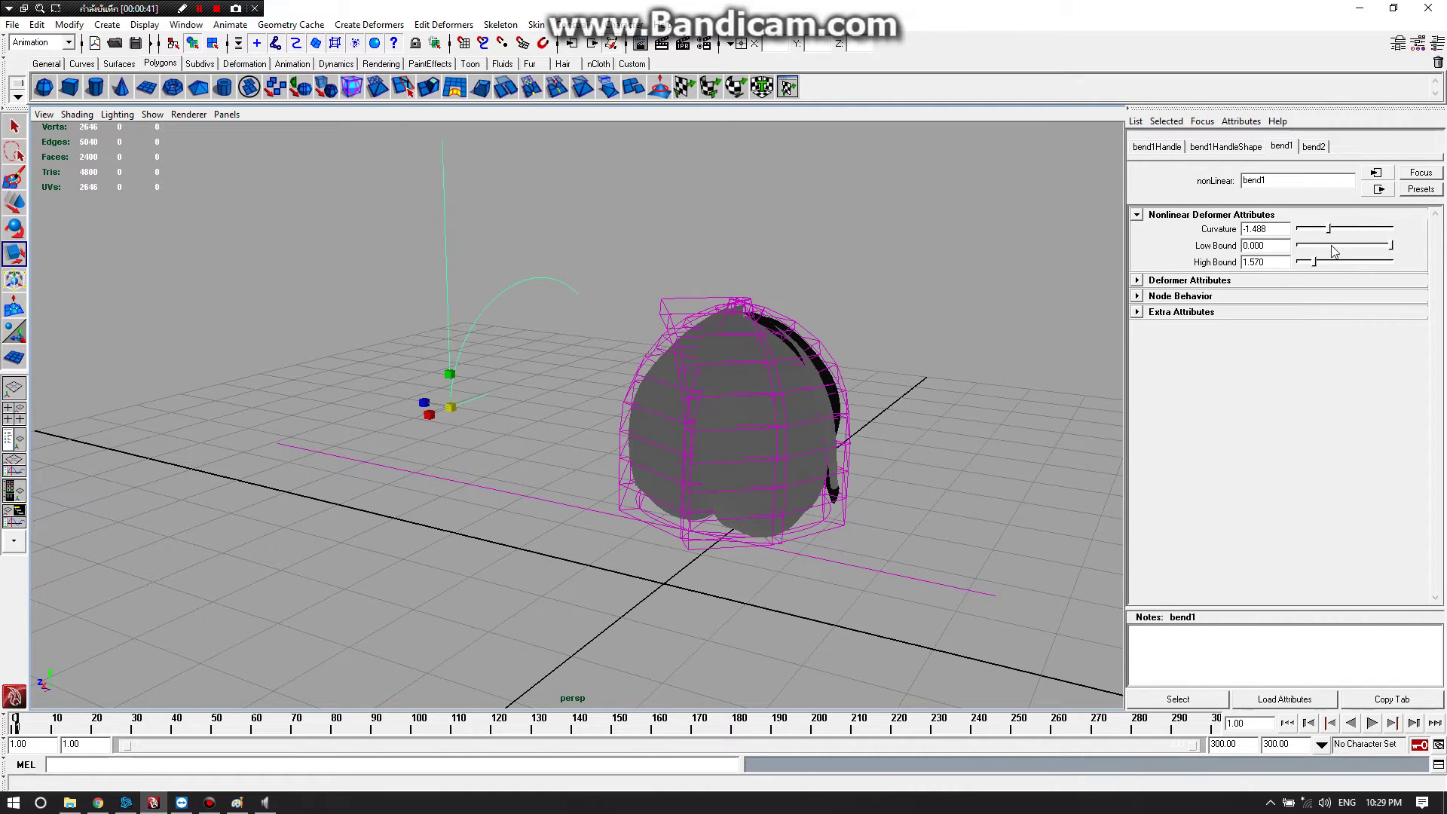
mouse_move(878, 314)
left_mouse_down("alt")
mouse_move(749, 340)
mouse_move(721, 378)
mouse_move(778, 360)
left_mouse_up("alt")
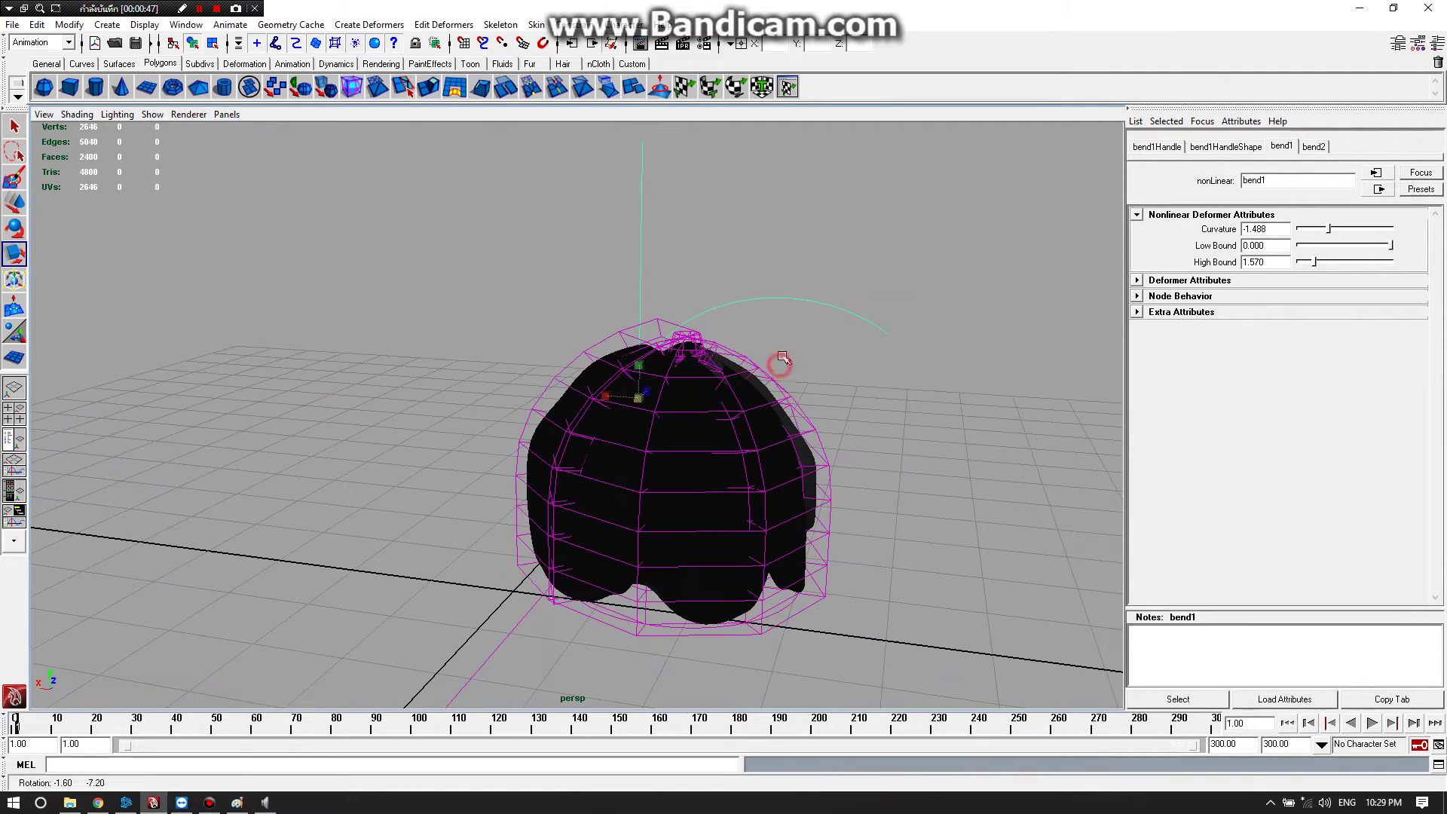
Set a Curvature keyframe of -1.488 at frame 1
right_click(1266, 229)
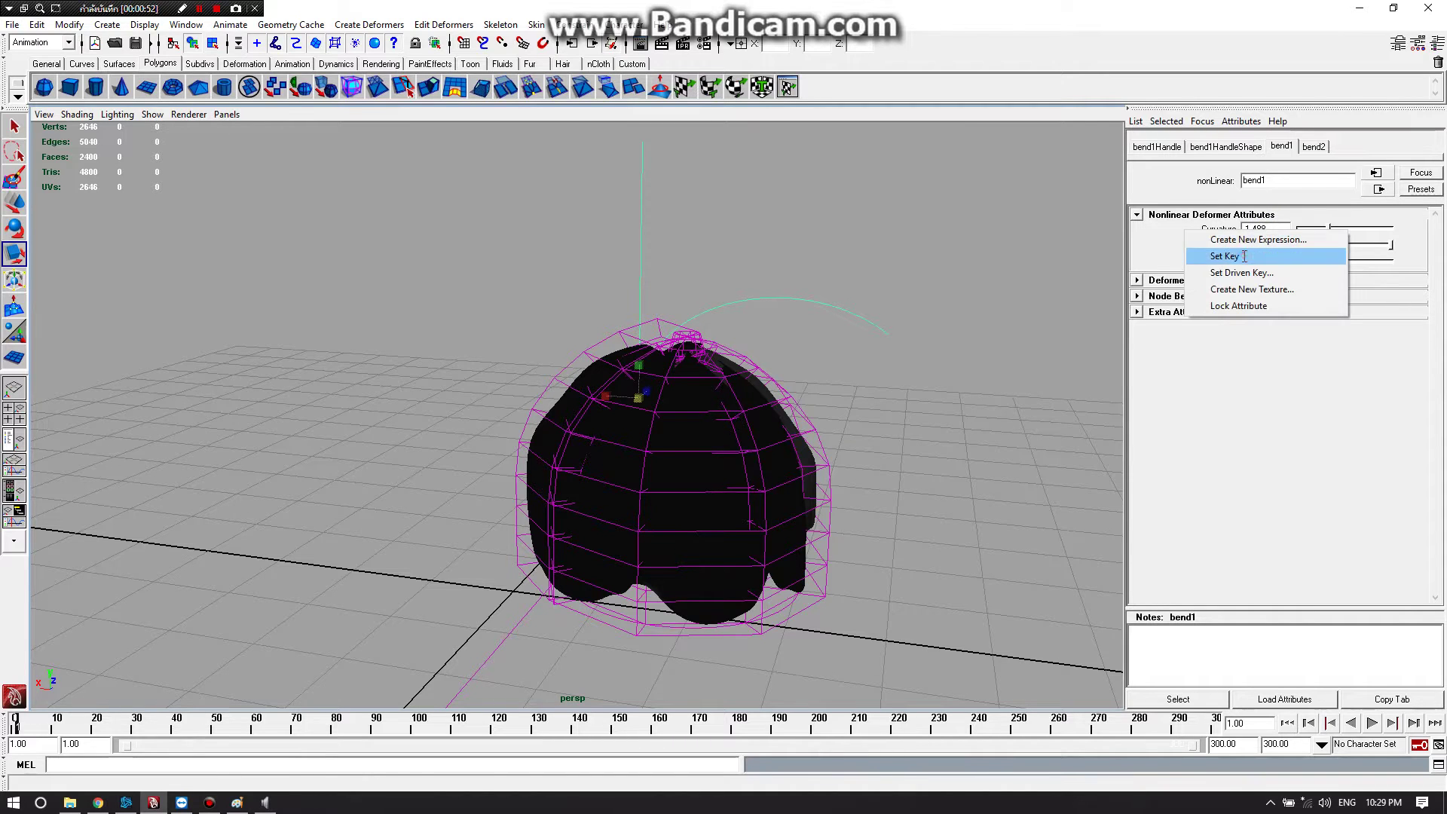
left_click(1249, 257)
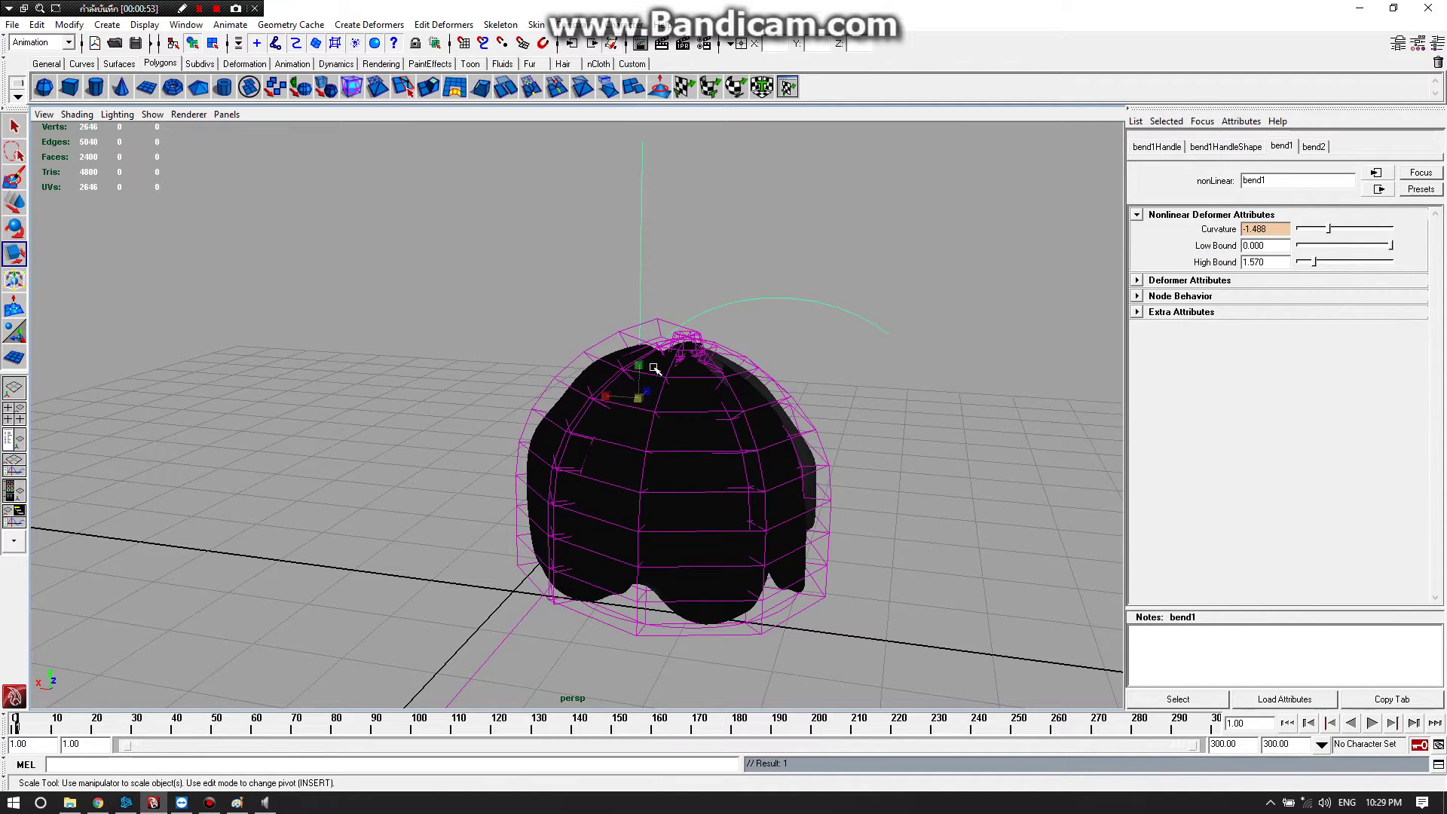
left_click_drag(559, 393, 525, 476, "alt")
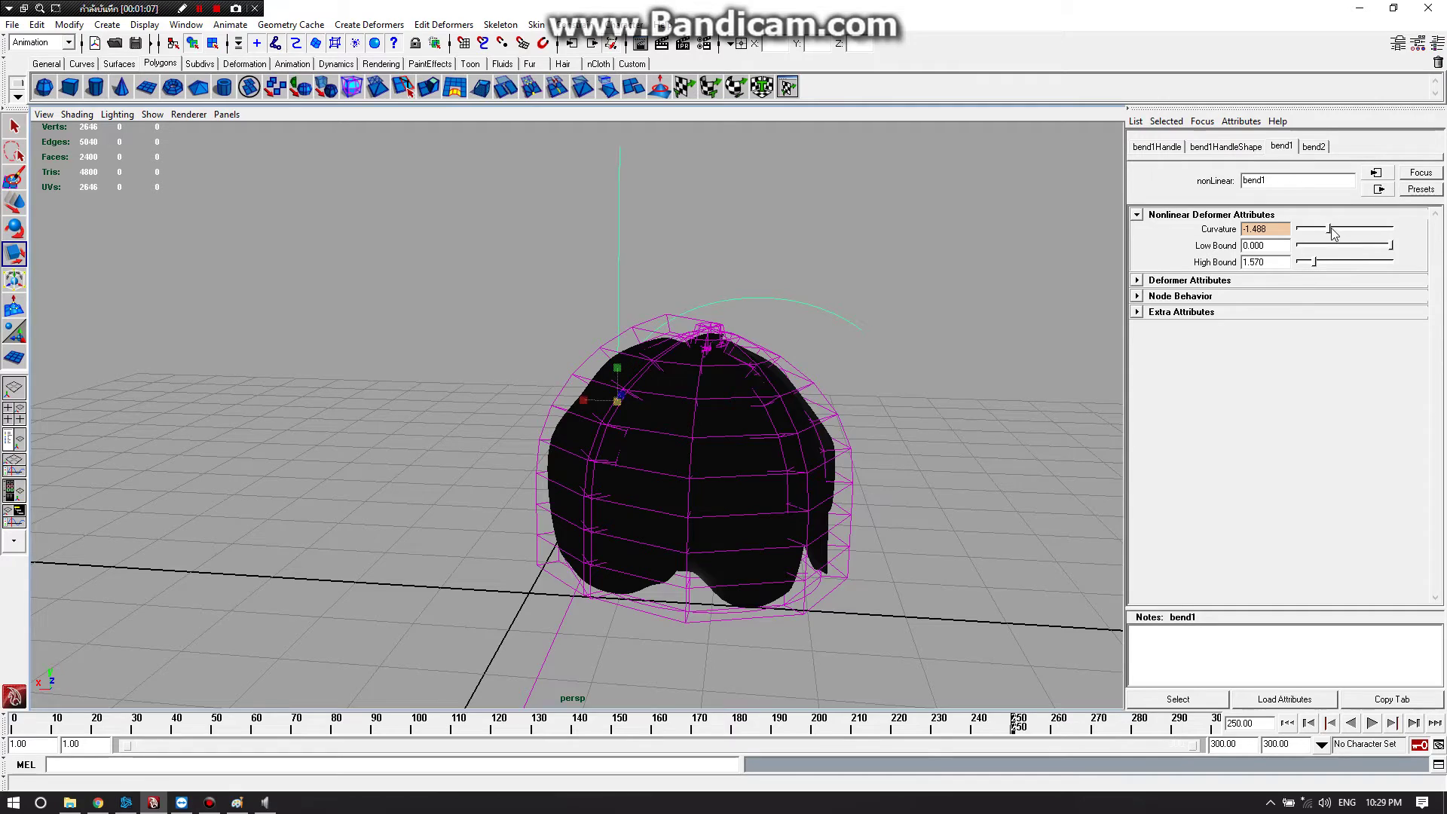
Key Curvature at 4.000 on frame 250, then rewind to frame 1 and play
left_click_drag(1330, 229, 1395, 229)
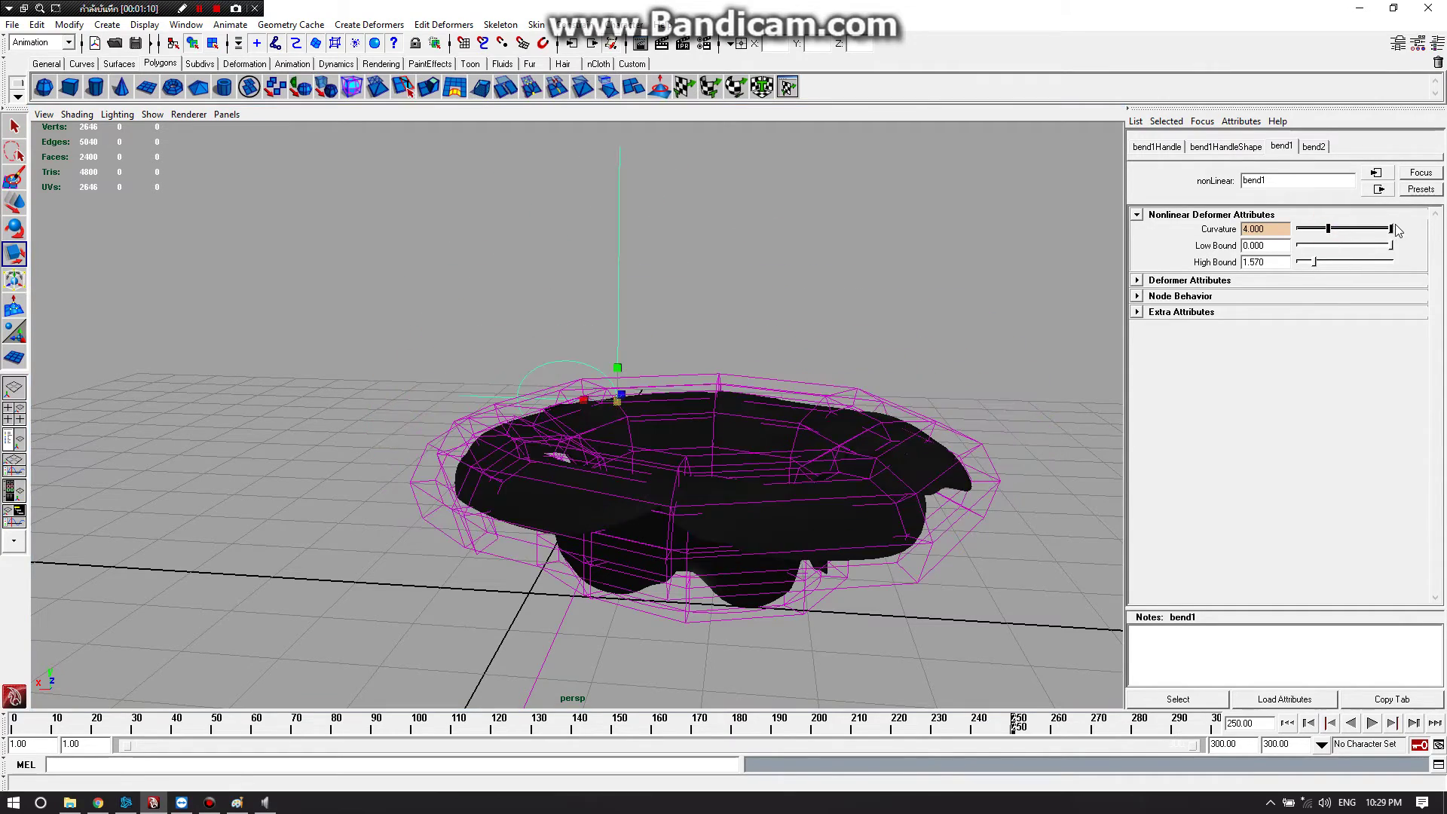
mouse_move(969, 313)
left_mouse_down("alt")
mouse_move(1058, 307)
mouse_move(959, 305)
left_mouse_up("alt")
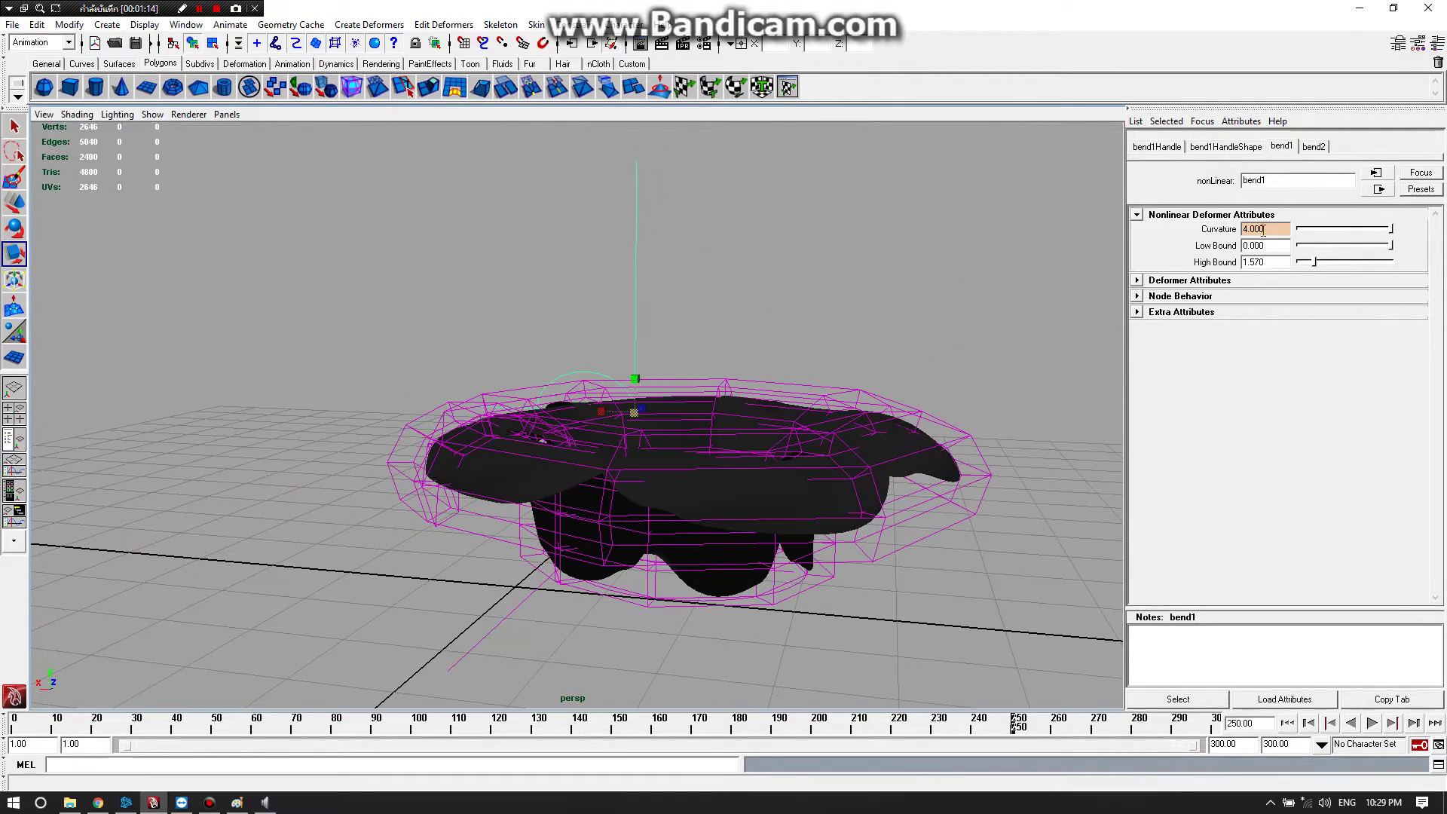
right_click(1263, 230)
left_click(1226, 255)
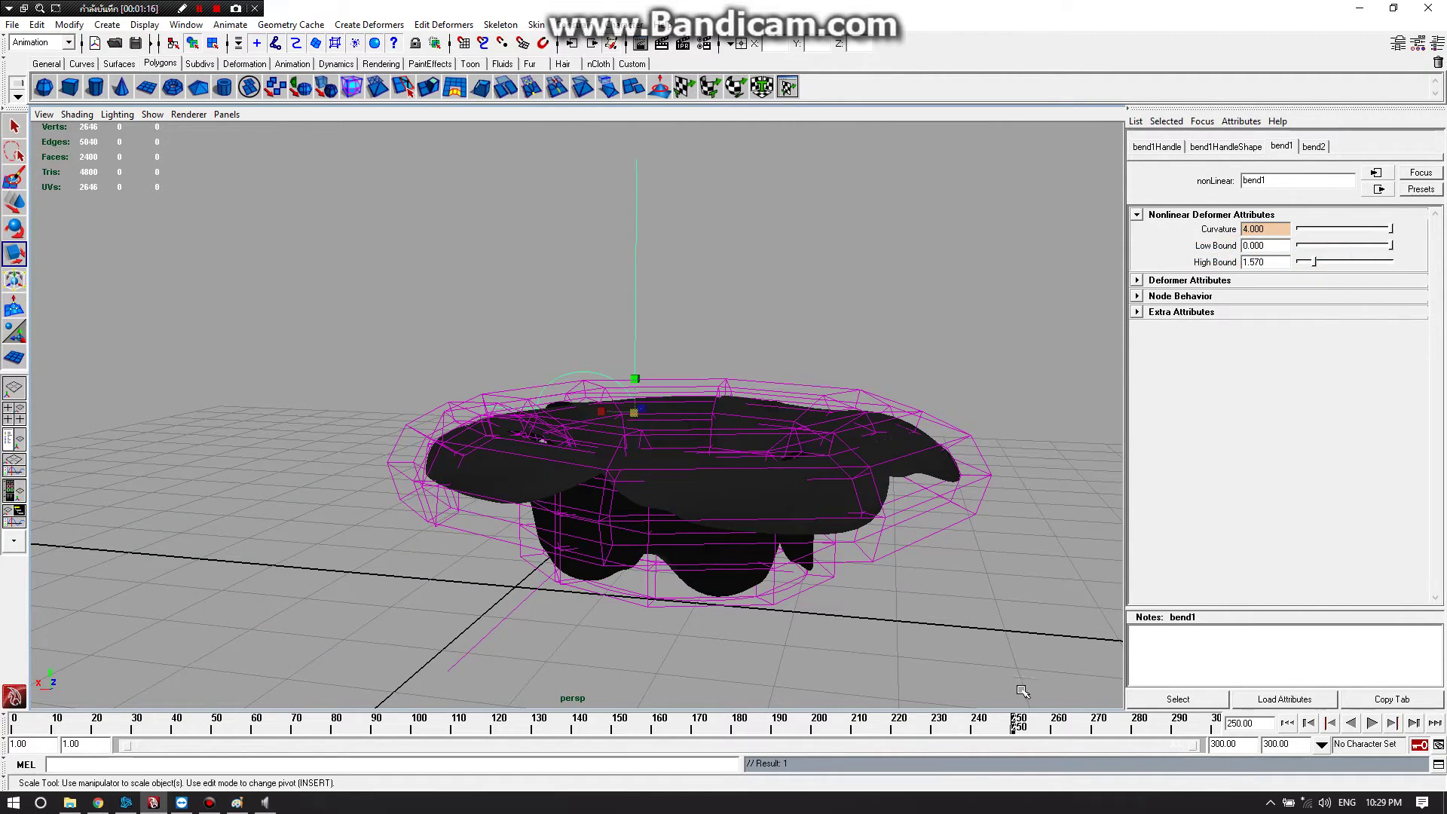
left_click_drag(1018, 722, 15, 722)
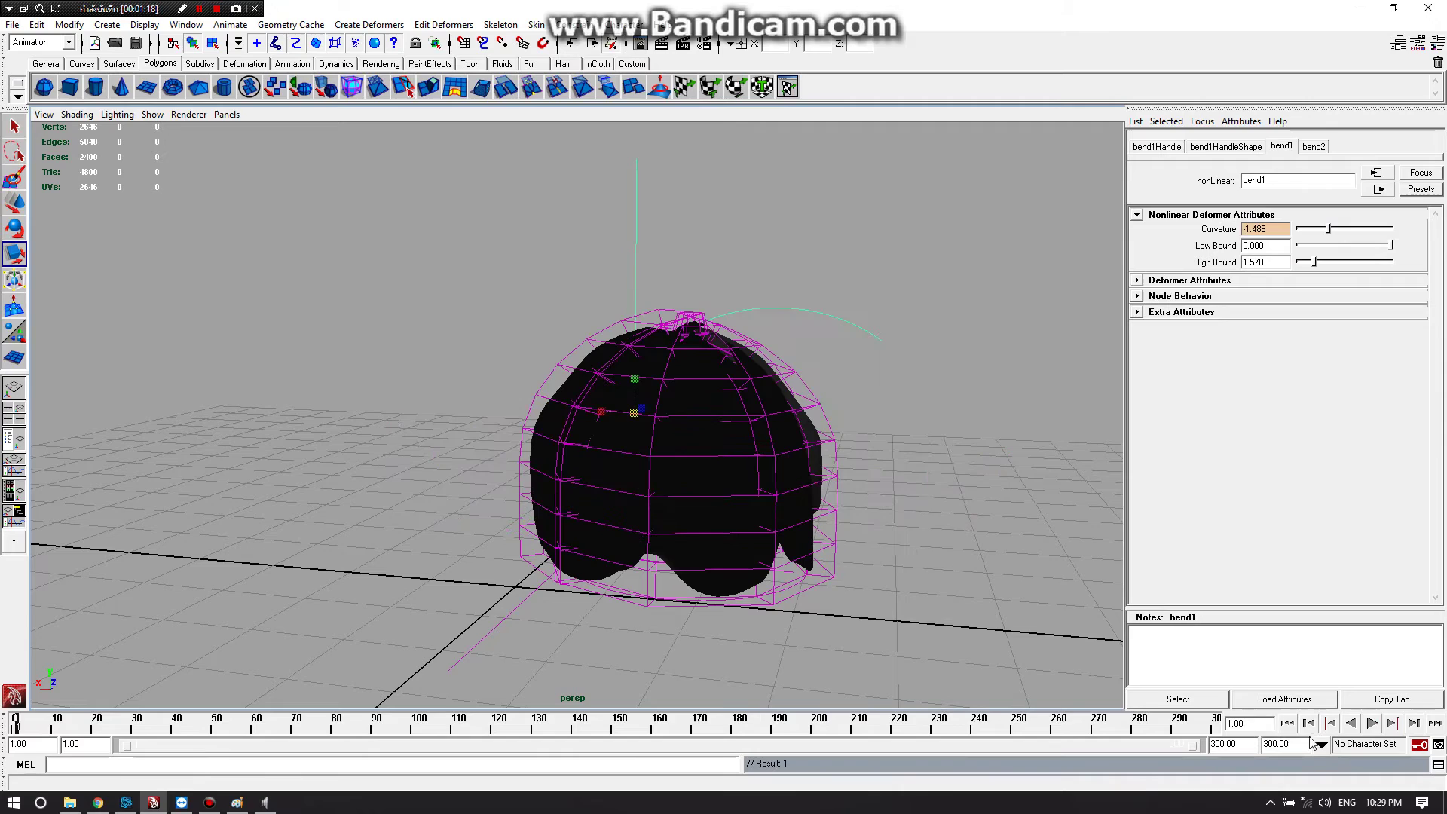
left_click(1373, 723)
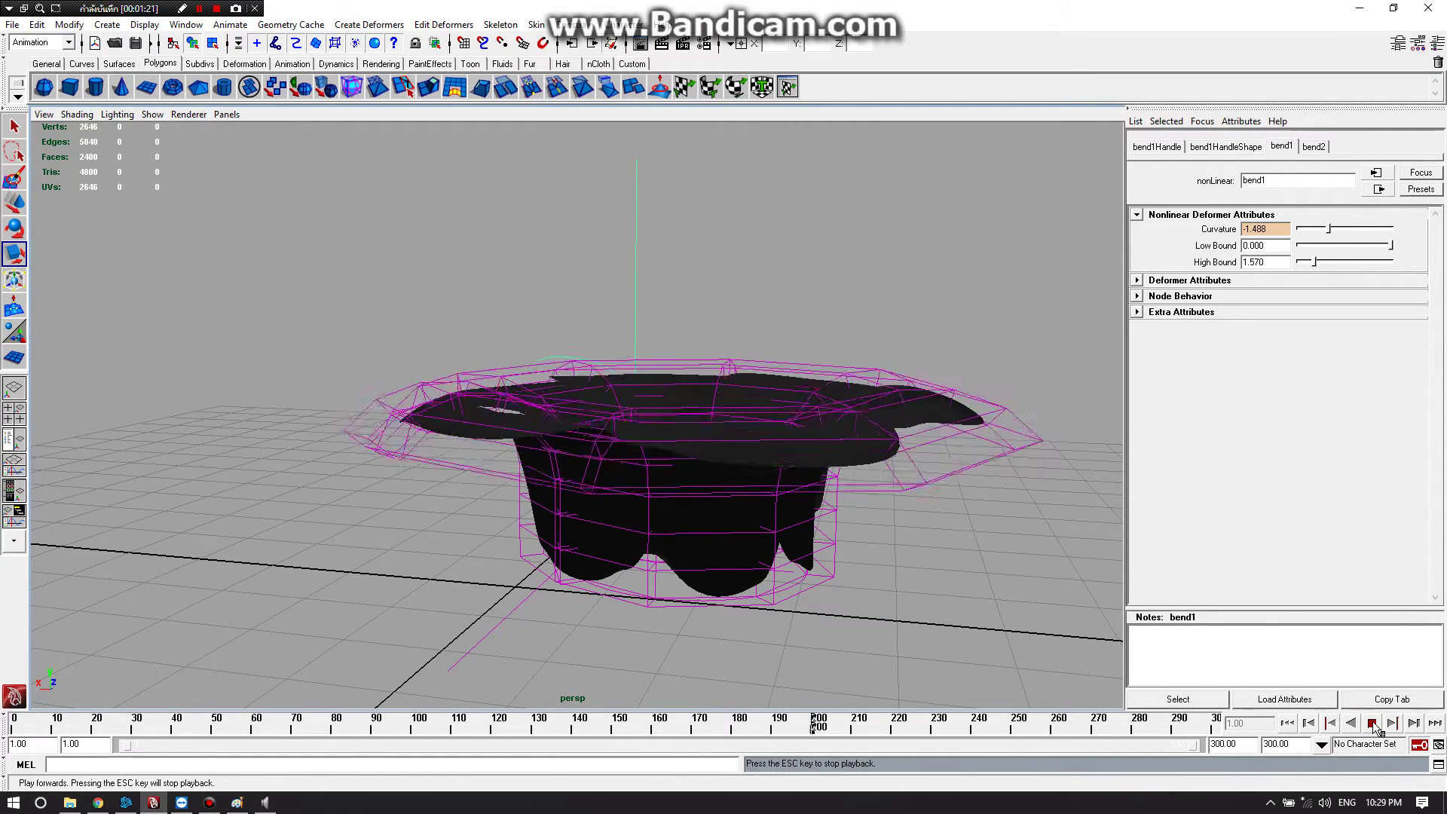
left_click(1373, 723)
left_click_drag(1036, 633, 900, 756, "alt")
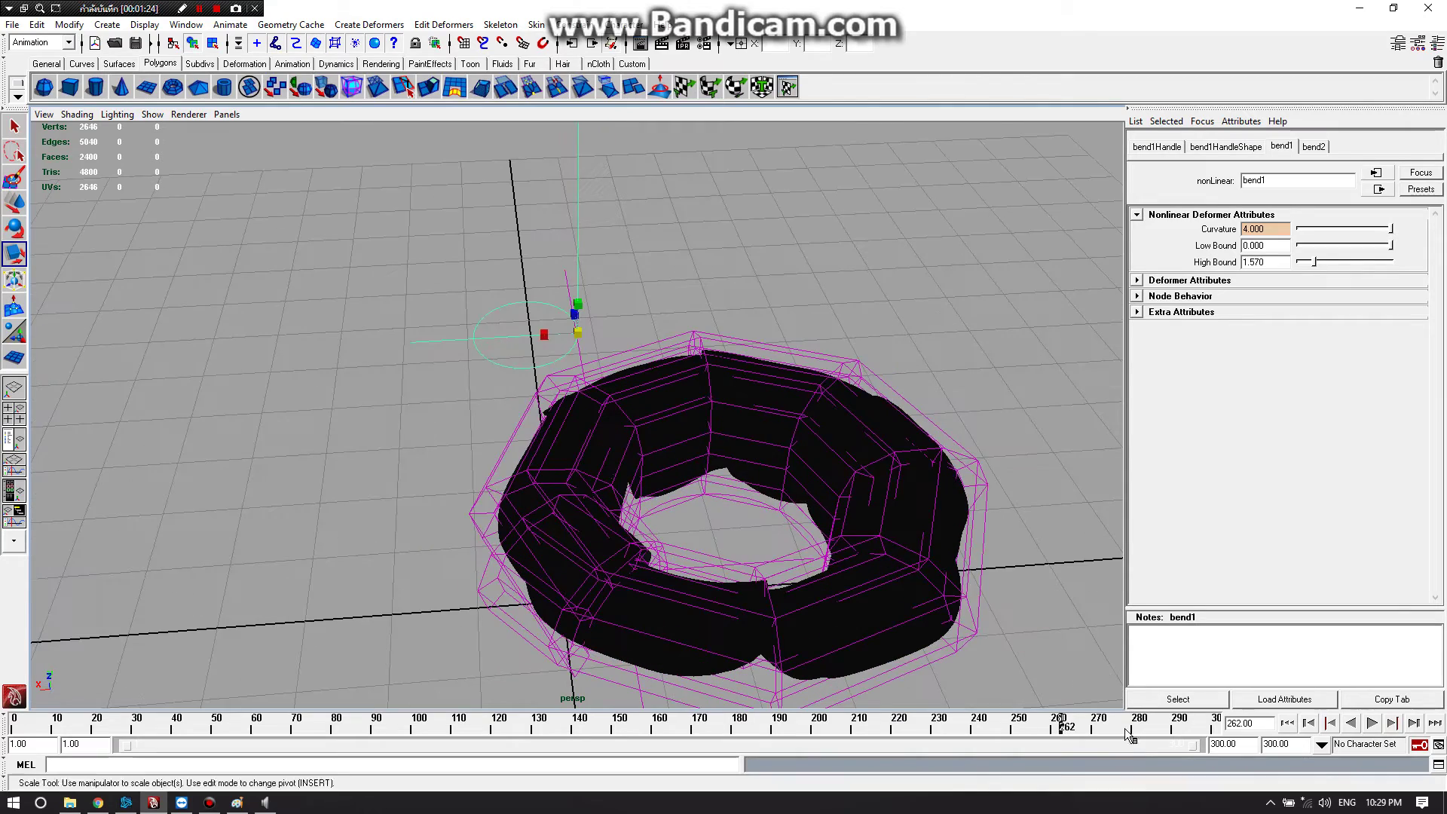
left_click_drag(1023, 723, 16, 724)
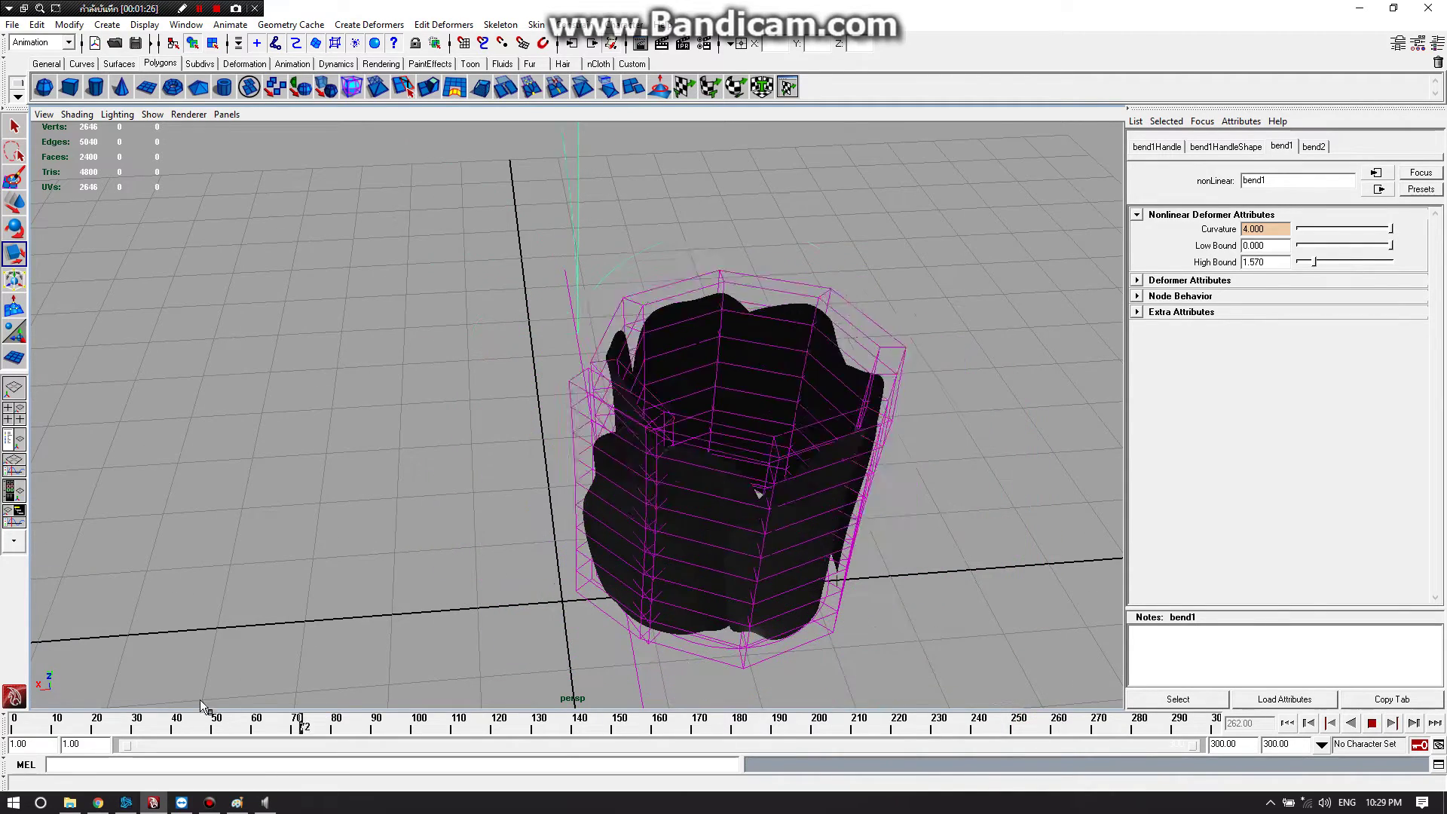
left_click(1373, 723)
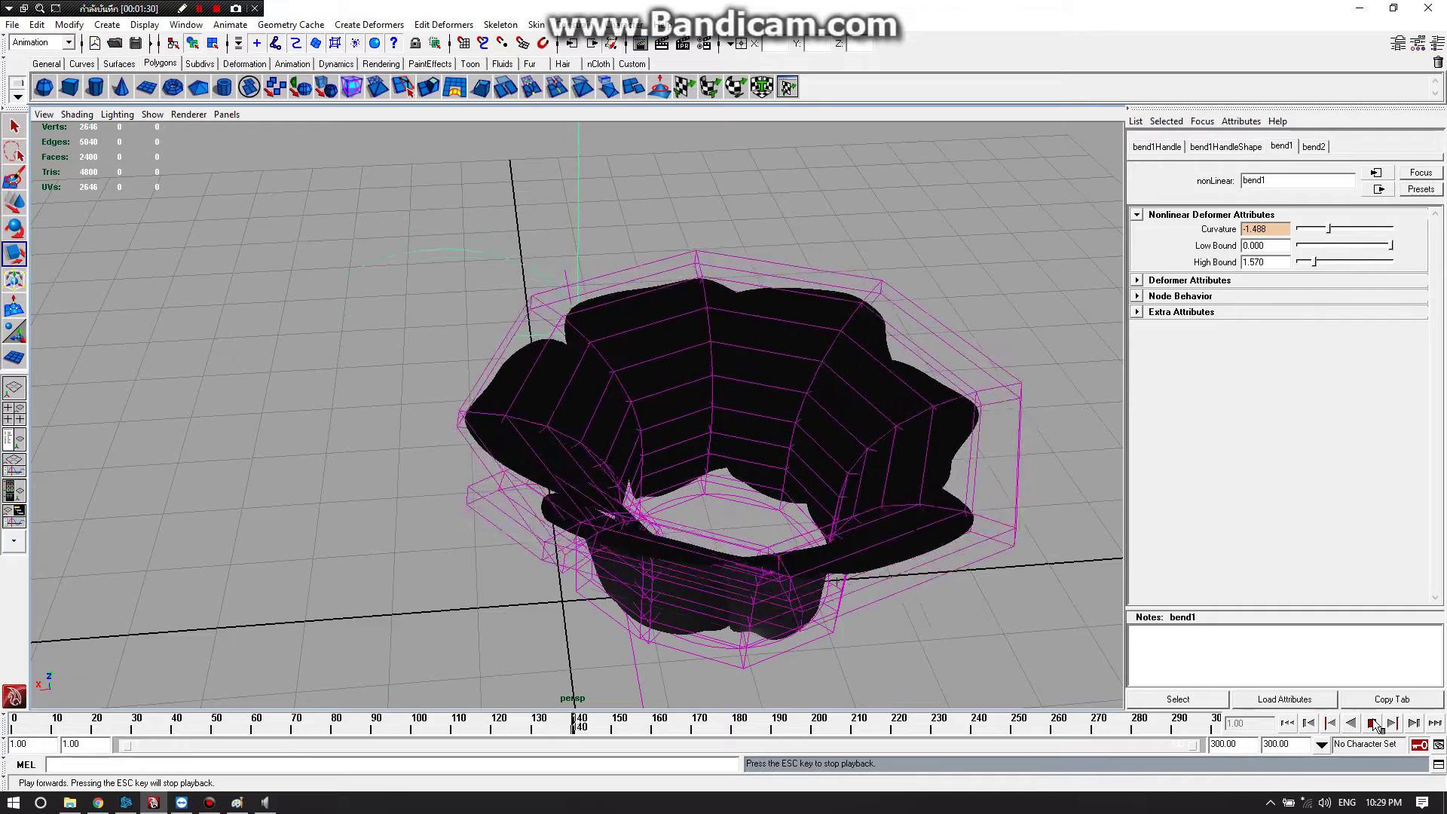
left_click(1373, 724)
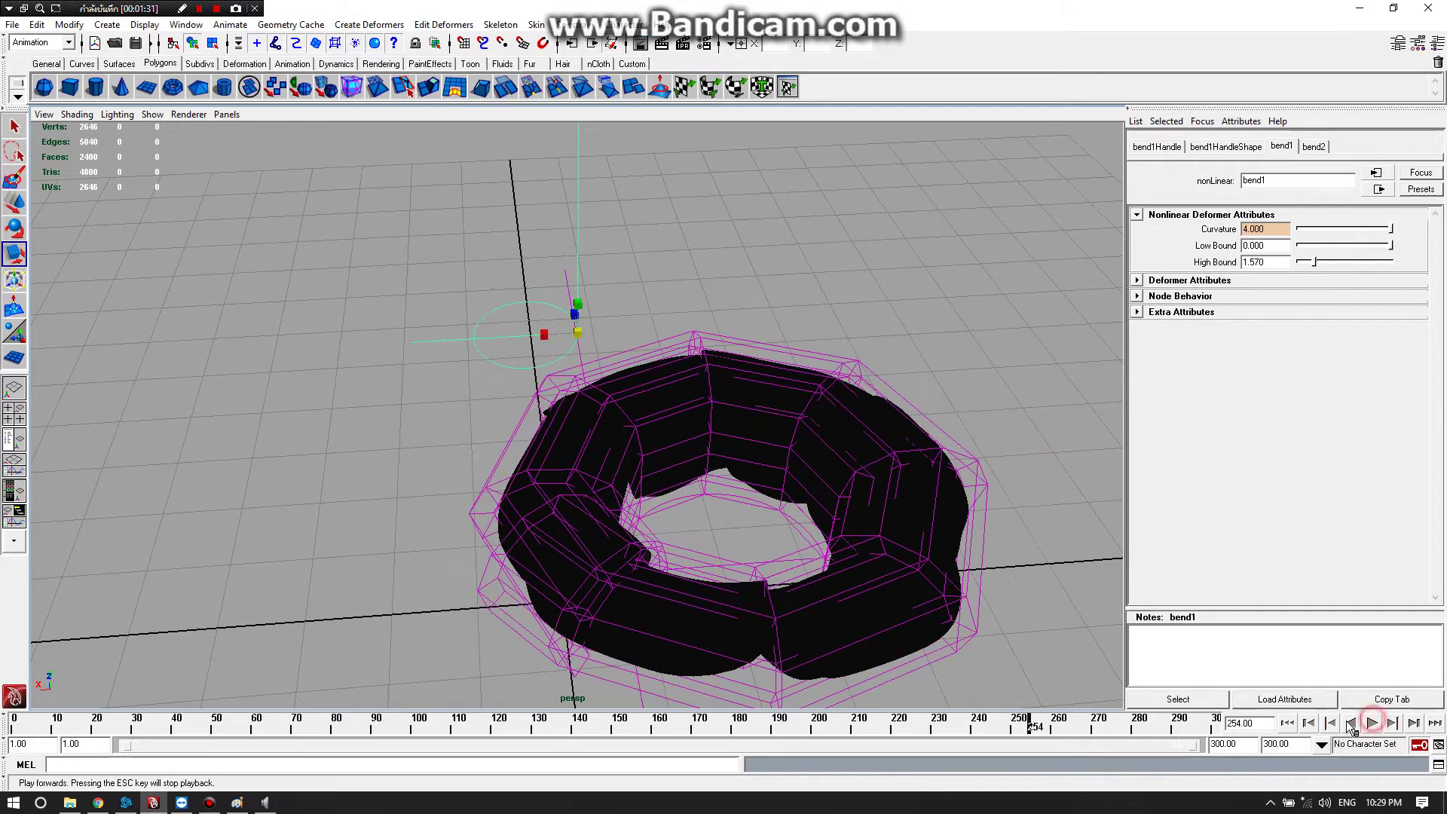
left_click_drag(1036, 723, 36, 791)
key("alt+shift+v")
key("alt+v")
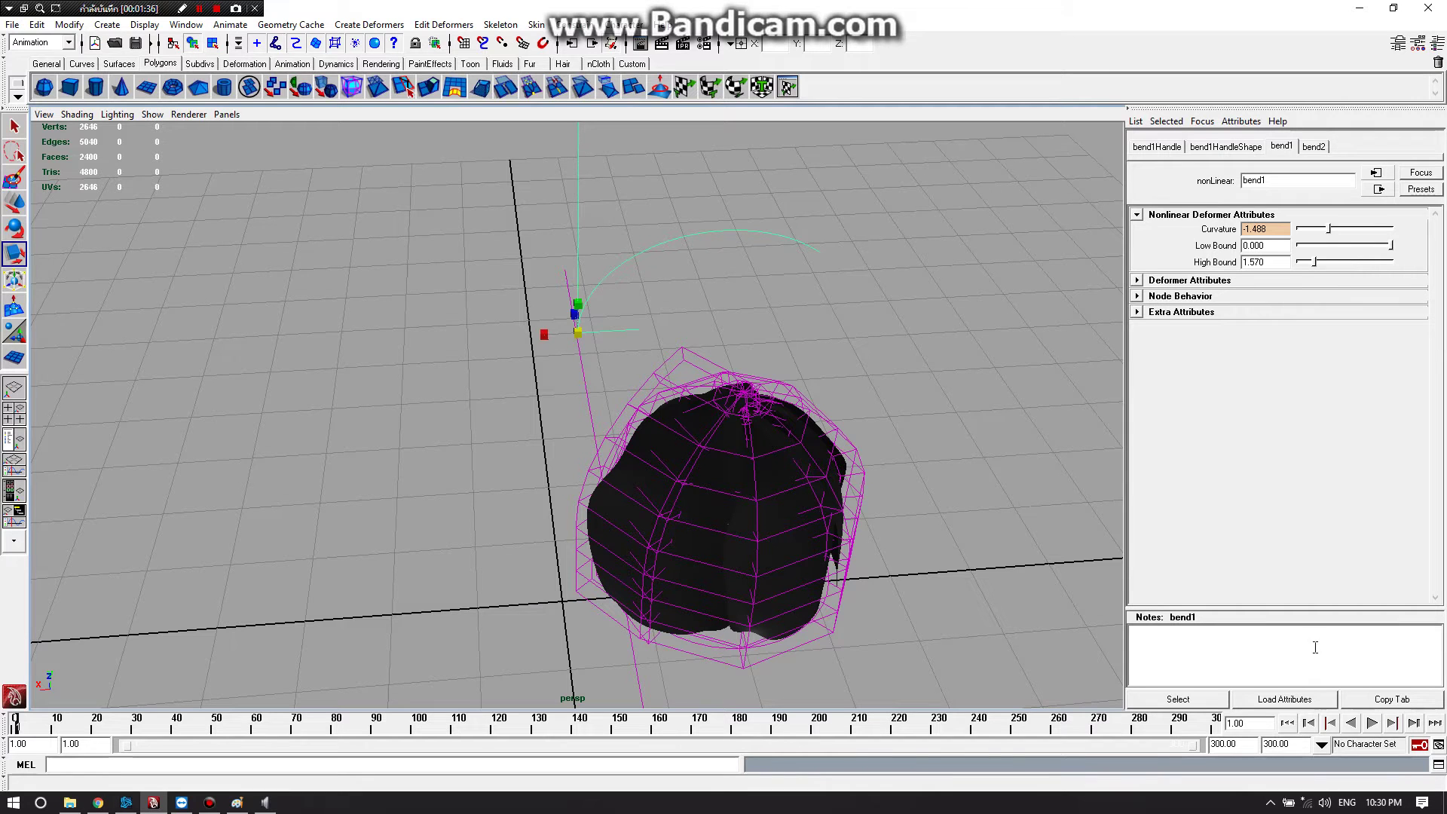
left_click(1371, 724)
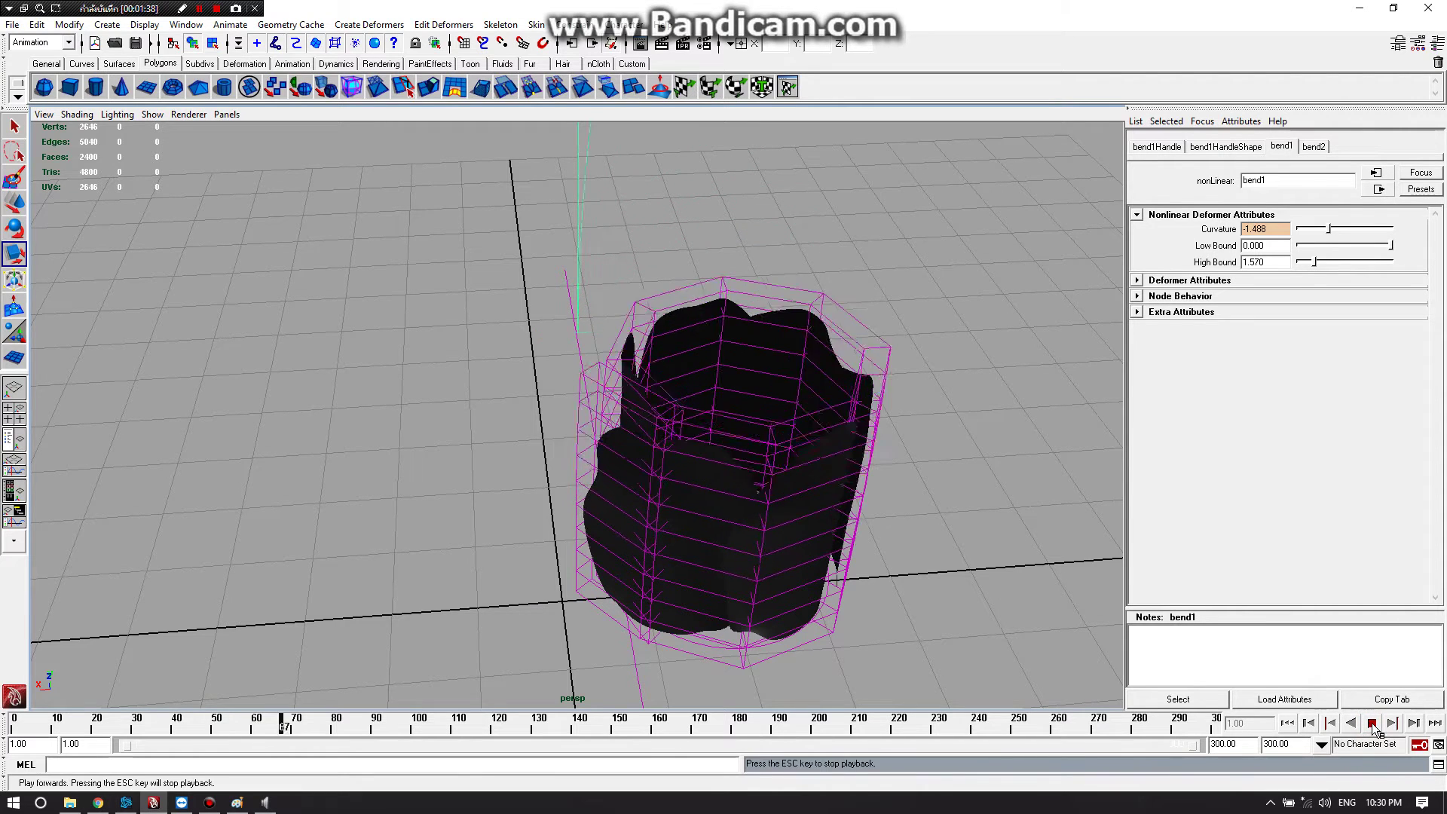
left_click(1371, 724)
key("alt+shift+v")
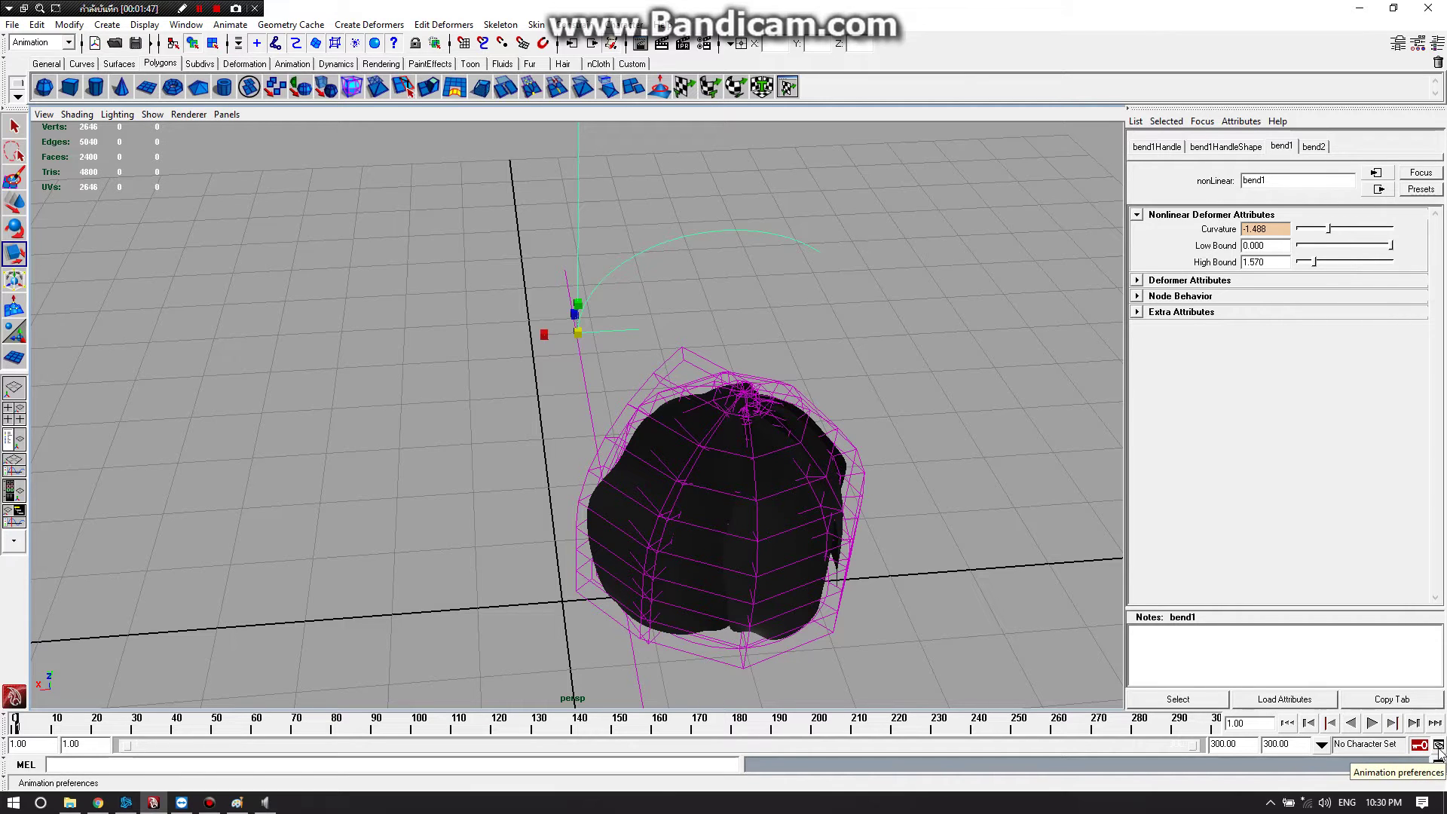
left_click(1438, 746)
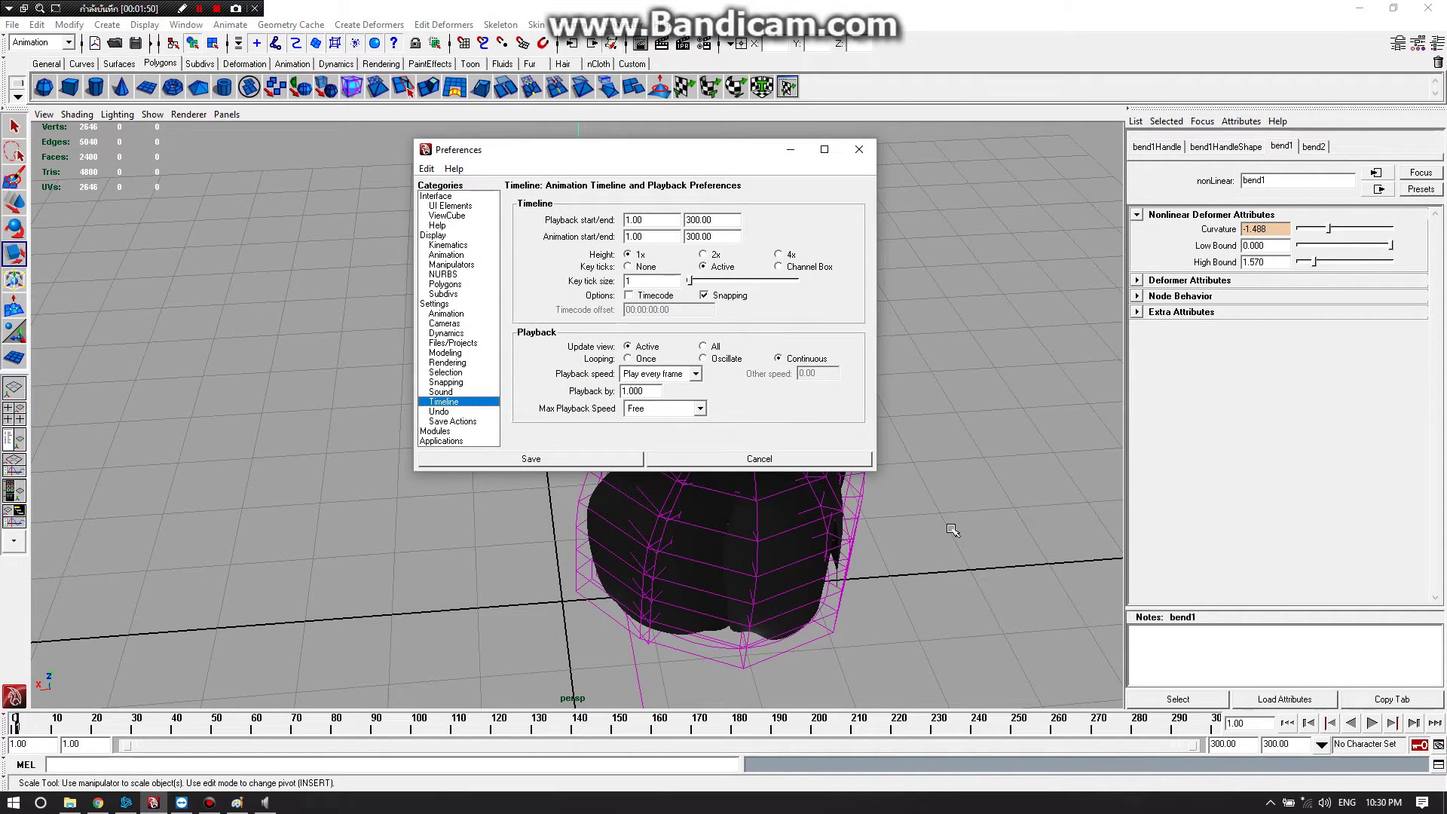
Set max playback speed and playback speed to Real-time [24 fps], and save the preferences
left_click(704, 408)
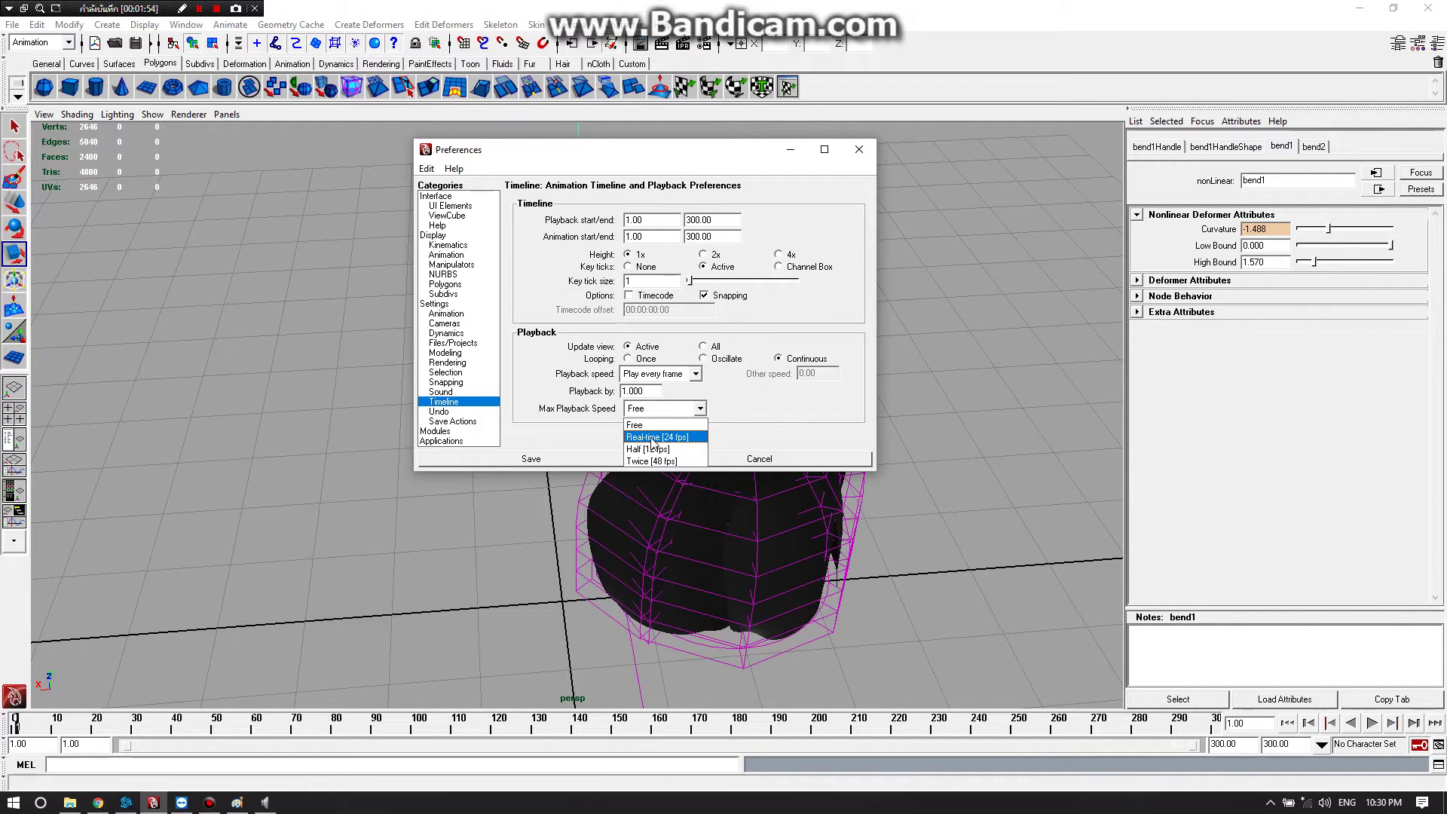
left_click(644, 438)
left_click(694, 374)
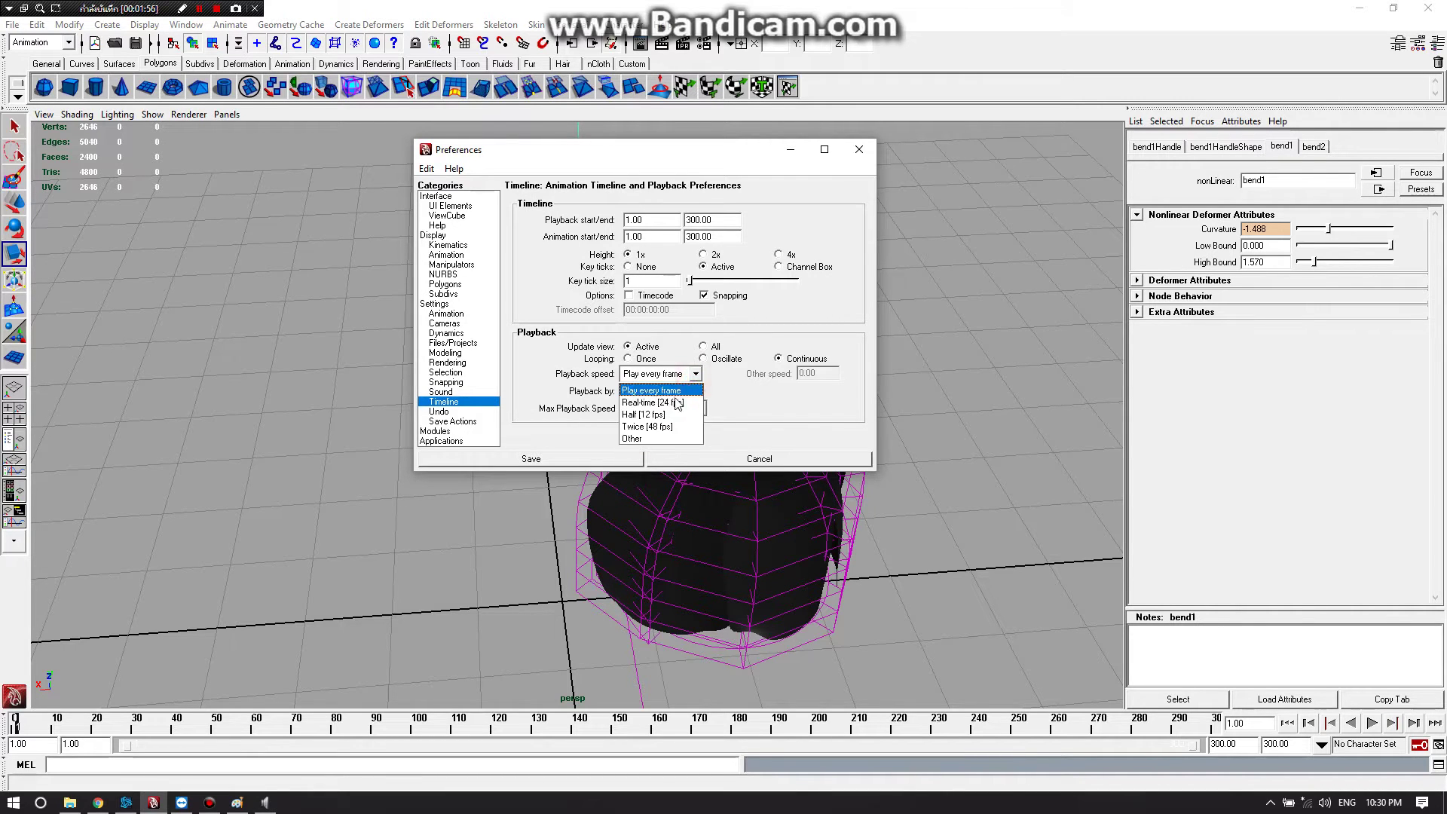
left_click(646, 393)
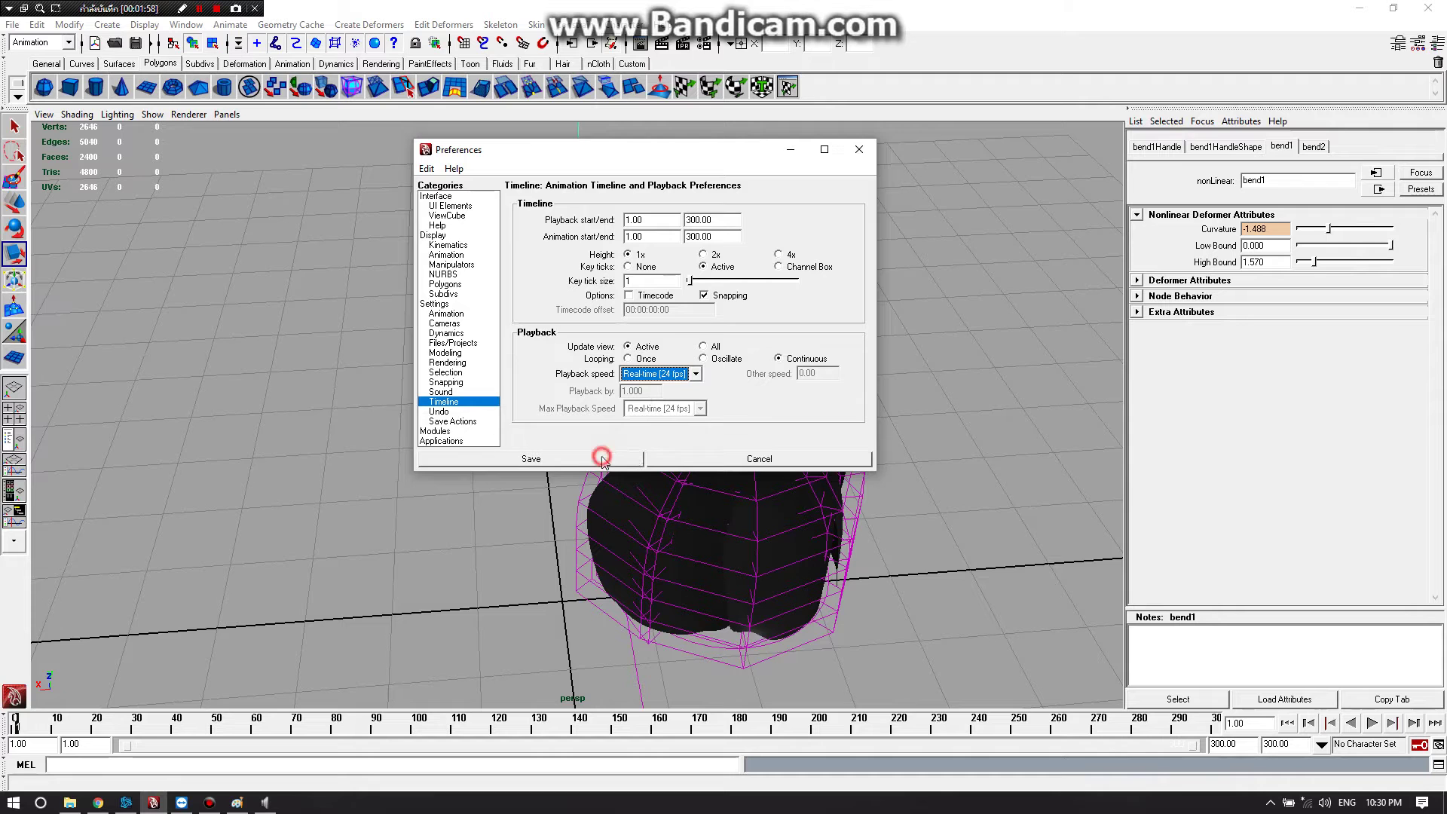
left_click(746, 461)
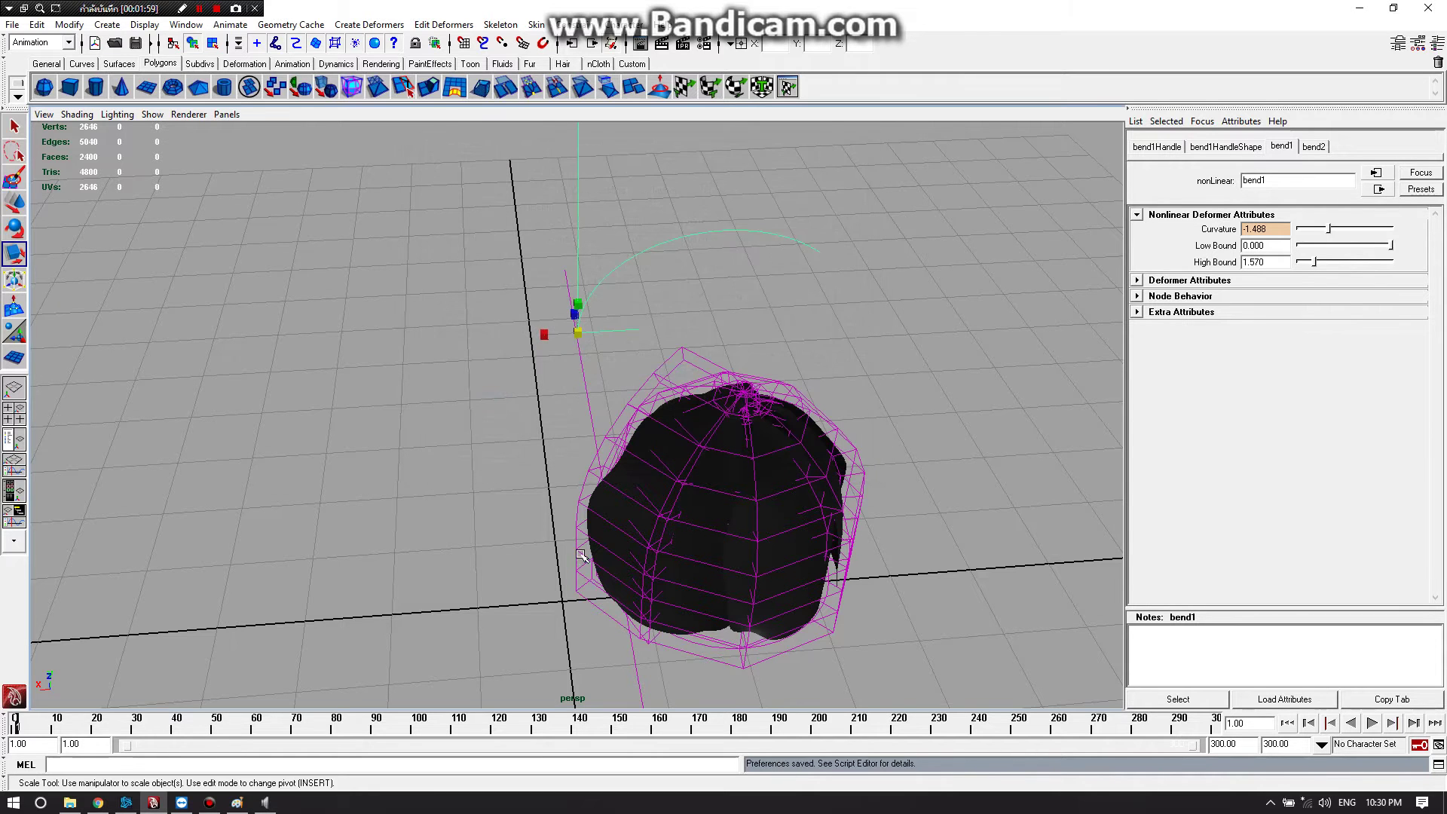
Play the bloom in real time, stop it, scrub to mid-animation and play again
left_click(1370, 724)
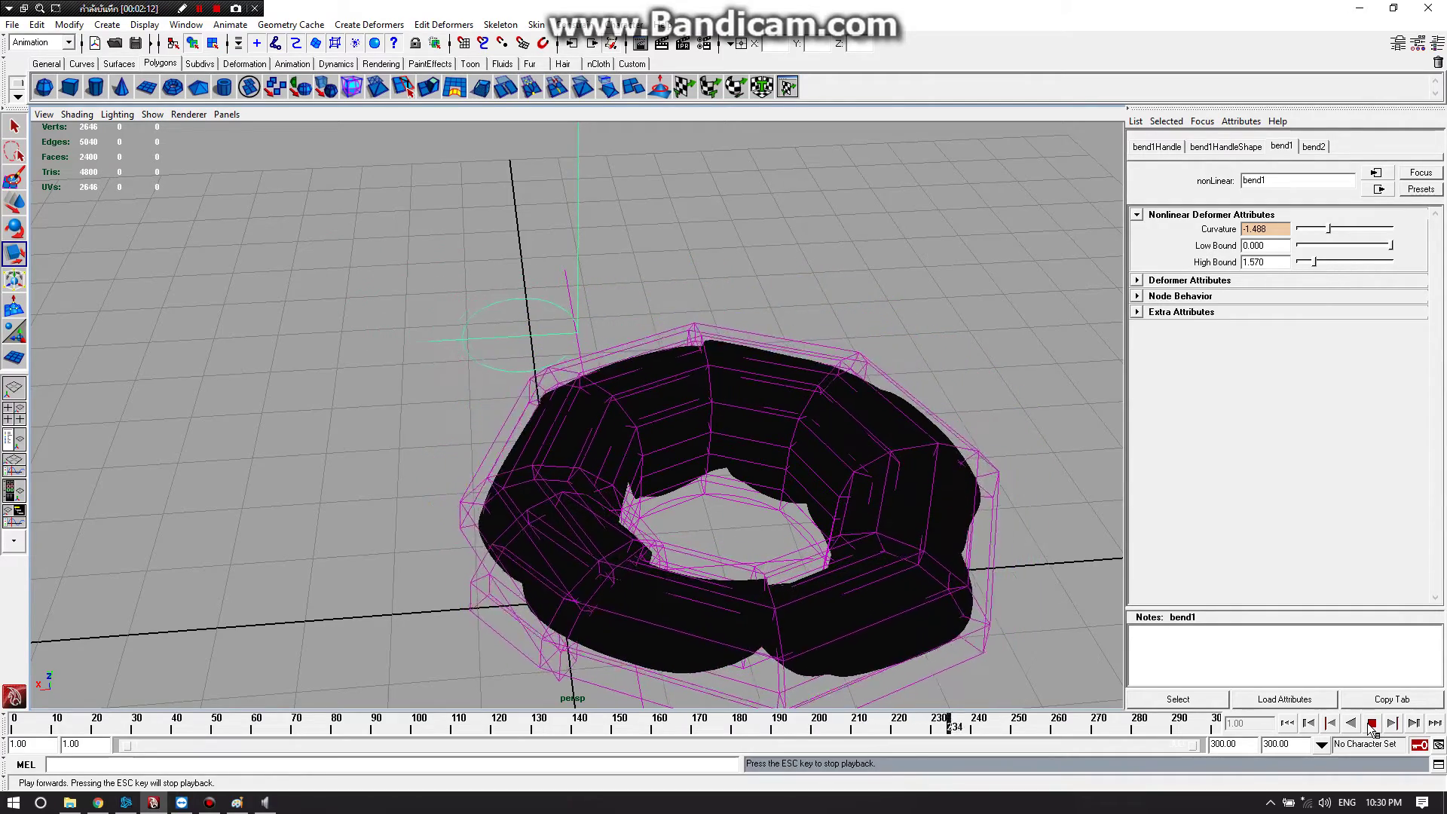
left_click(1370, 723)
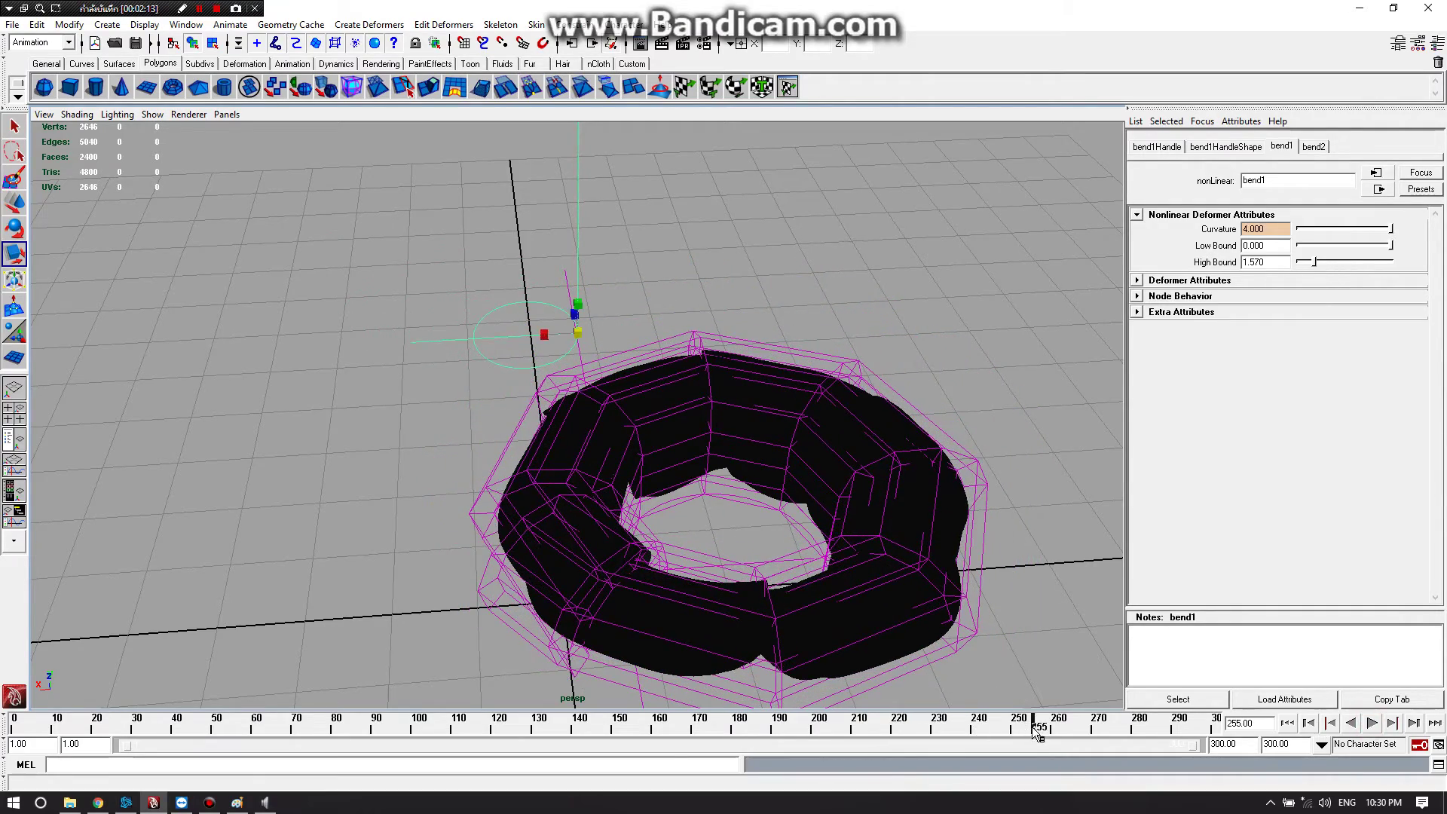
left_click_drag(1037, 733, 593, 710)
key("alt+v")
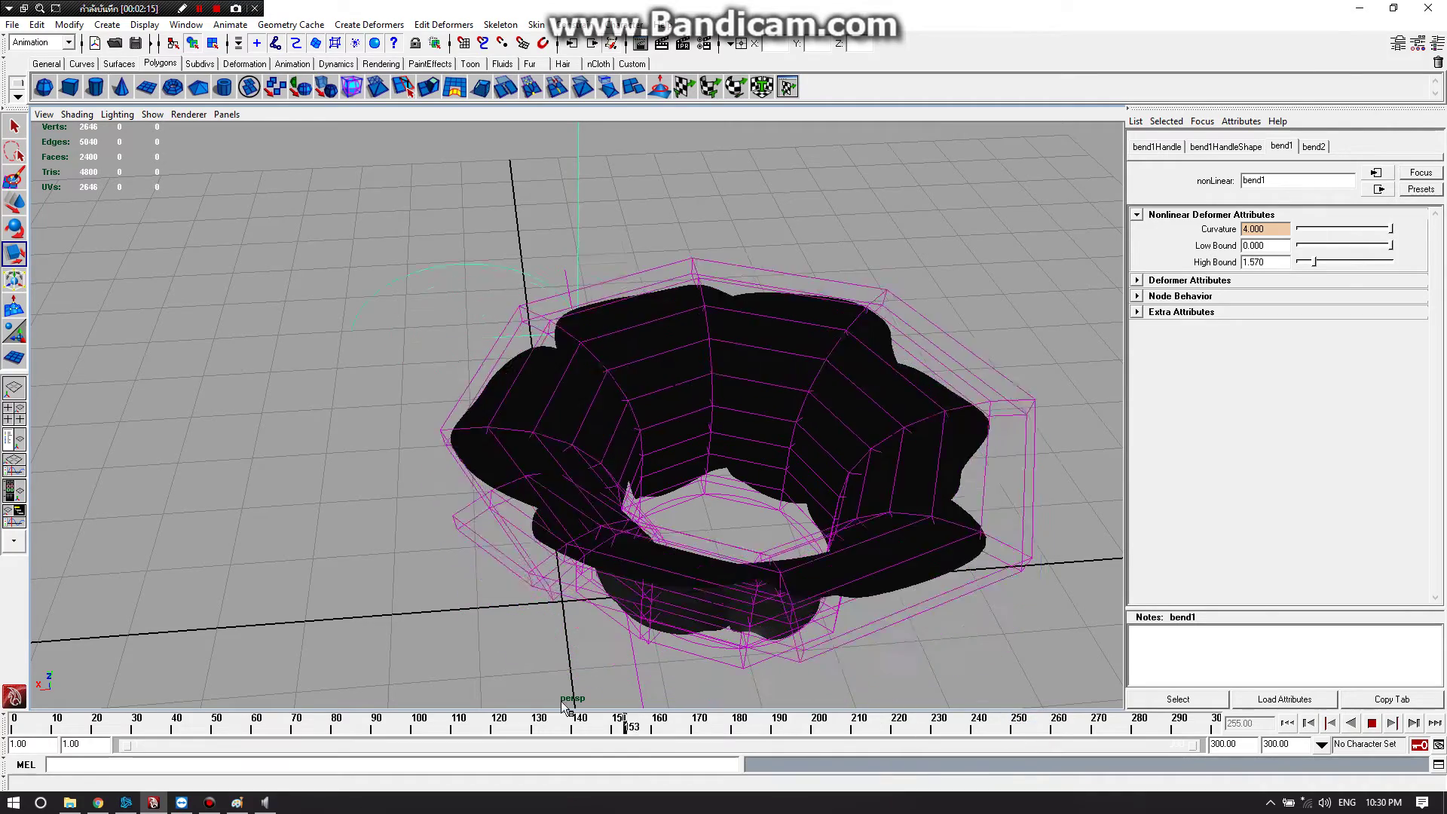
Stop playback, rewind to frame 1 and orbit to view the domed hair
key("Escape")
key("alt+shift+v")
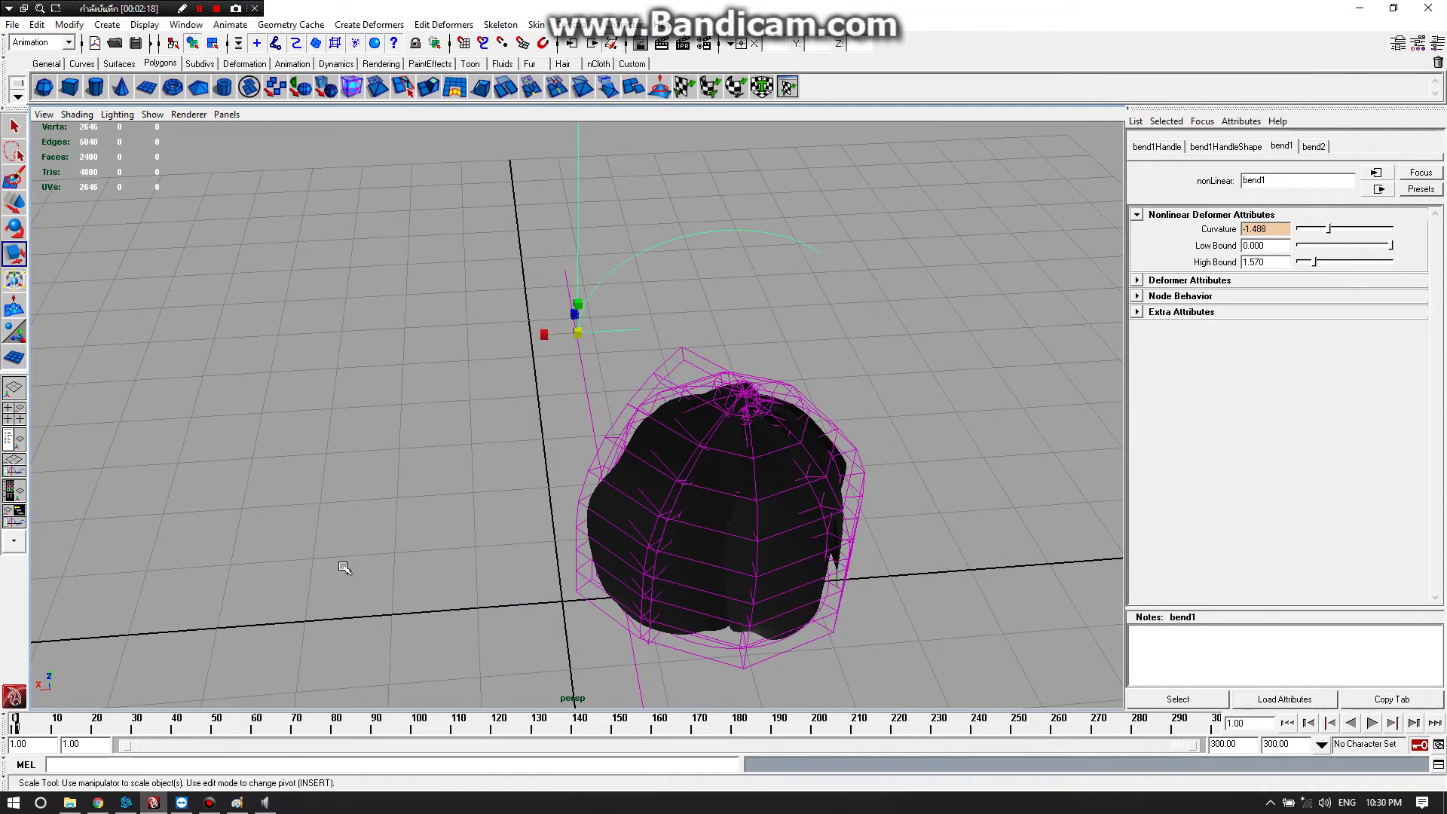
mouse_move(523, 526)
left_mouse_down("alt")
mouse_move(502, 503)
mouse_move(594, 489)
left_mouse_up("alt")
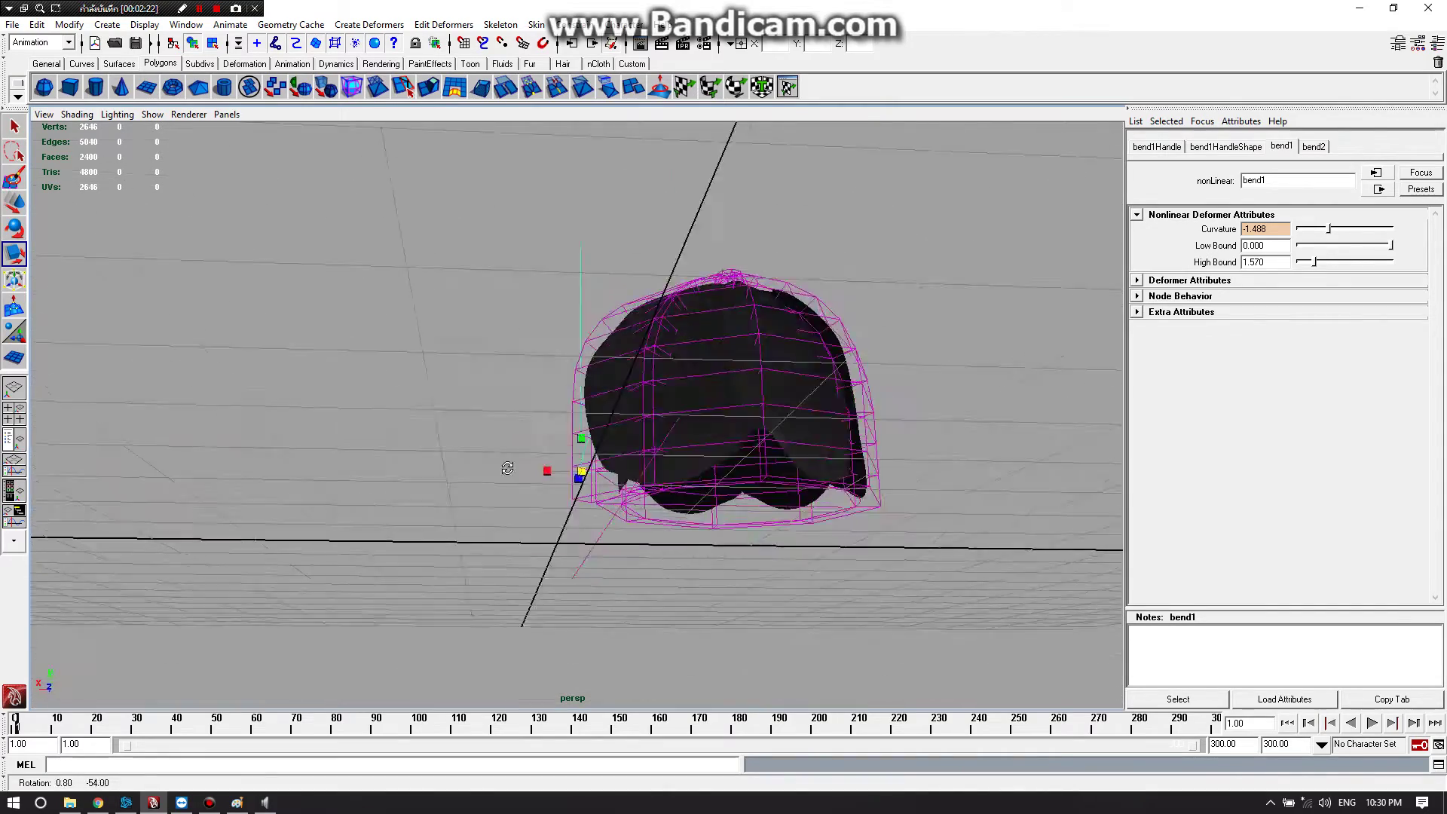
left_click_drag(593, 489, 671, 505, "alt")
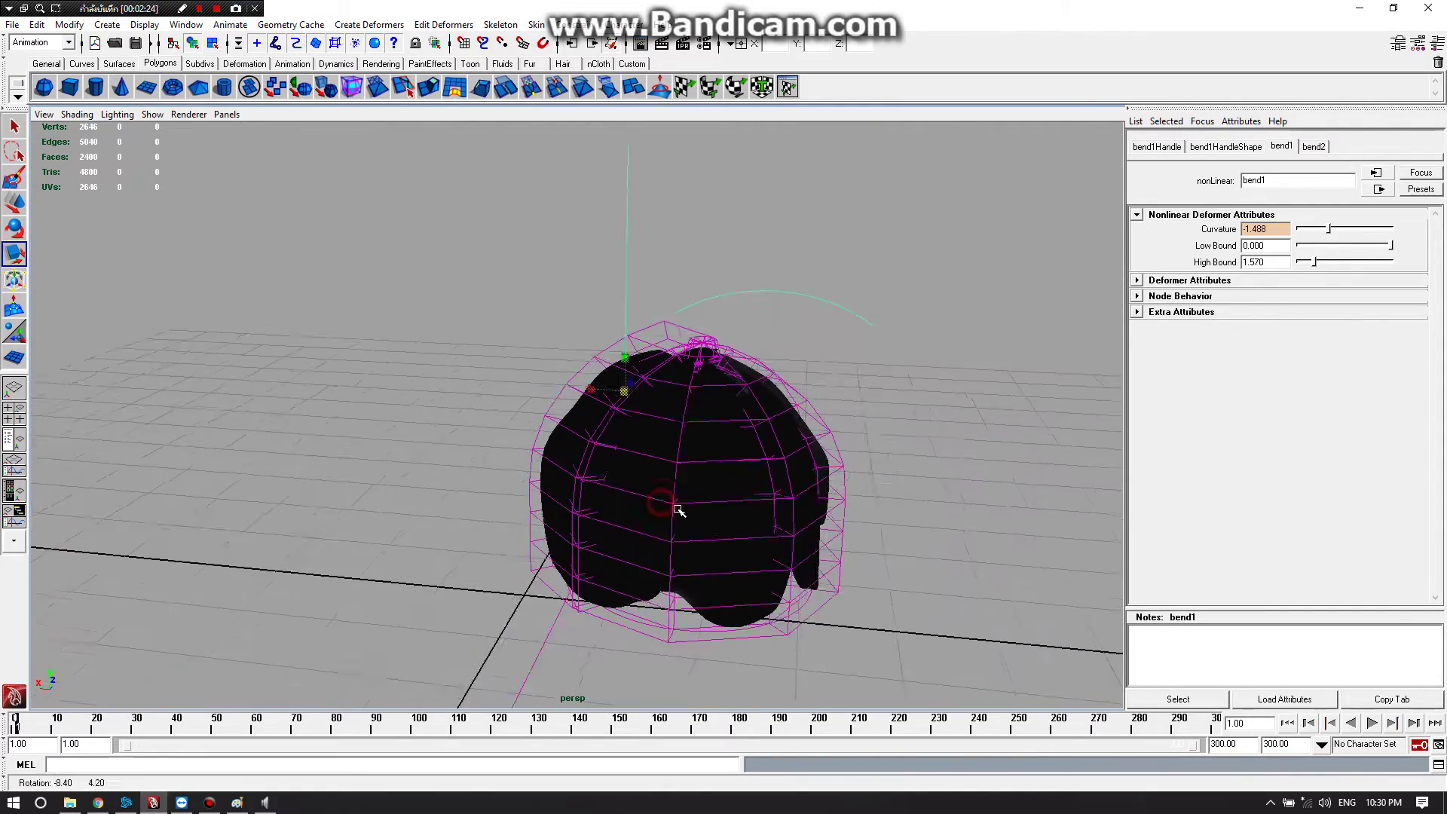
Select the ffd1 lattice cage and hide it
left_click(912, 492)
mouse_move(840, 495)
left_mouse_down("alt")
mouse_move(874, 508)
mouse_move(933, 497)
left_mouse_up("alt")
left_click(861, 518)
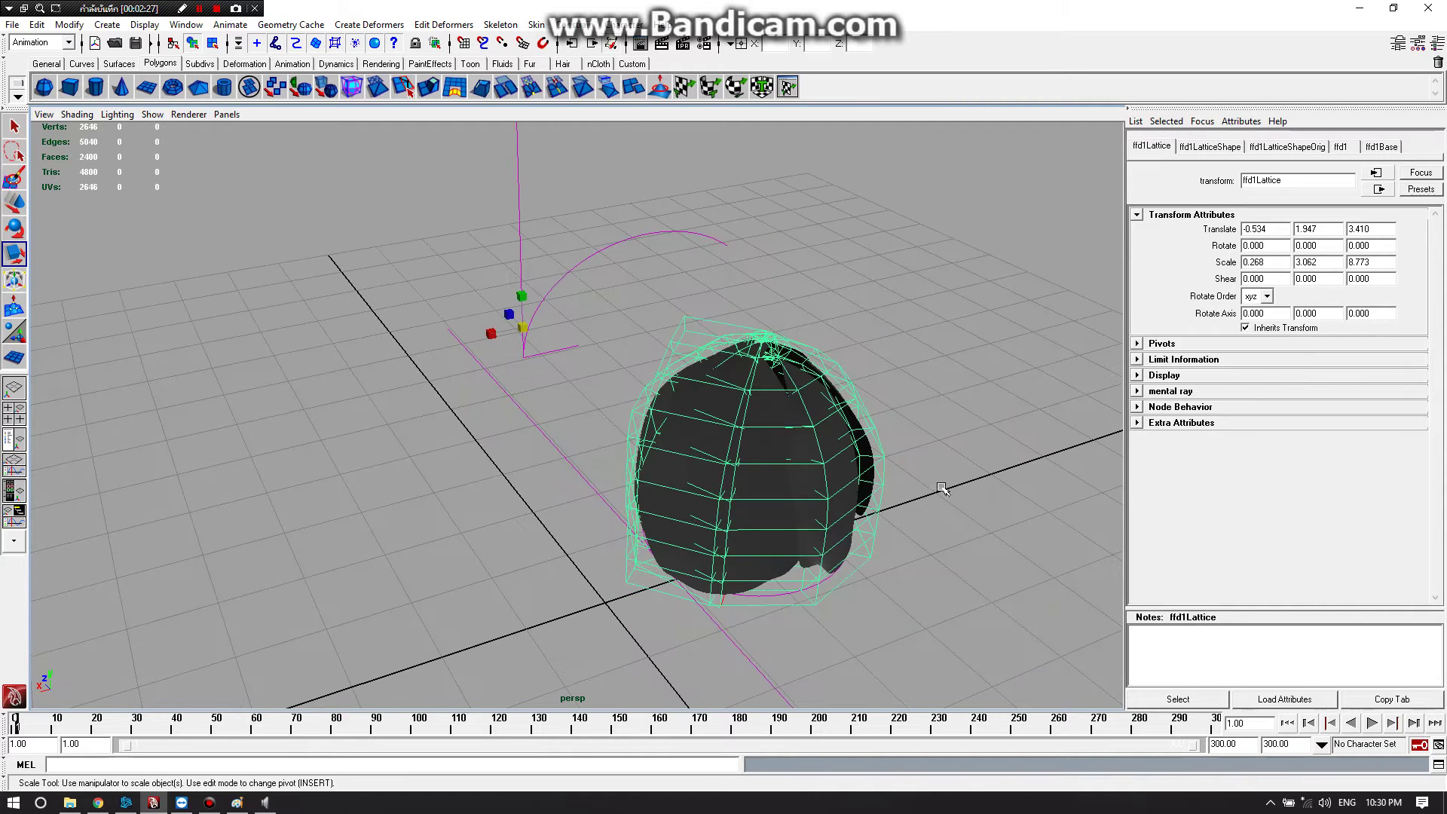
left_click(959, 476)
left_click(884, 460)
key("Delete")
Unhide the lattice to check it, then reselect it and hide it with Ctrl+H
mouse_move(885, 462)
left_mouse_down("alt")
mouse_move(965, 432)
mouse_move(913, 444)
left_mouse_up("alt")
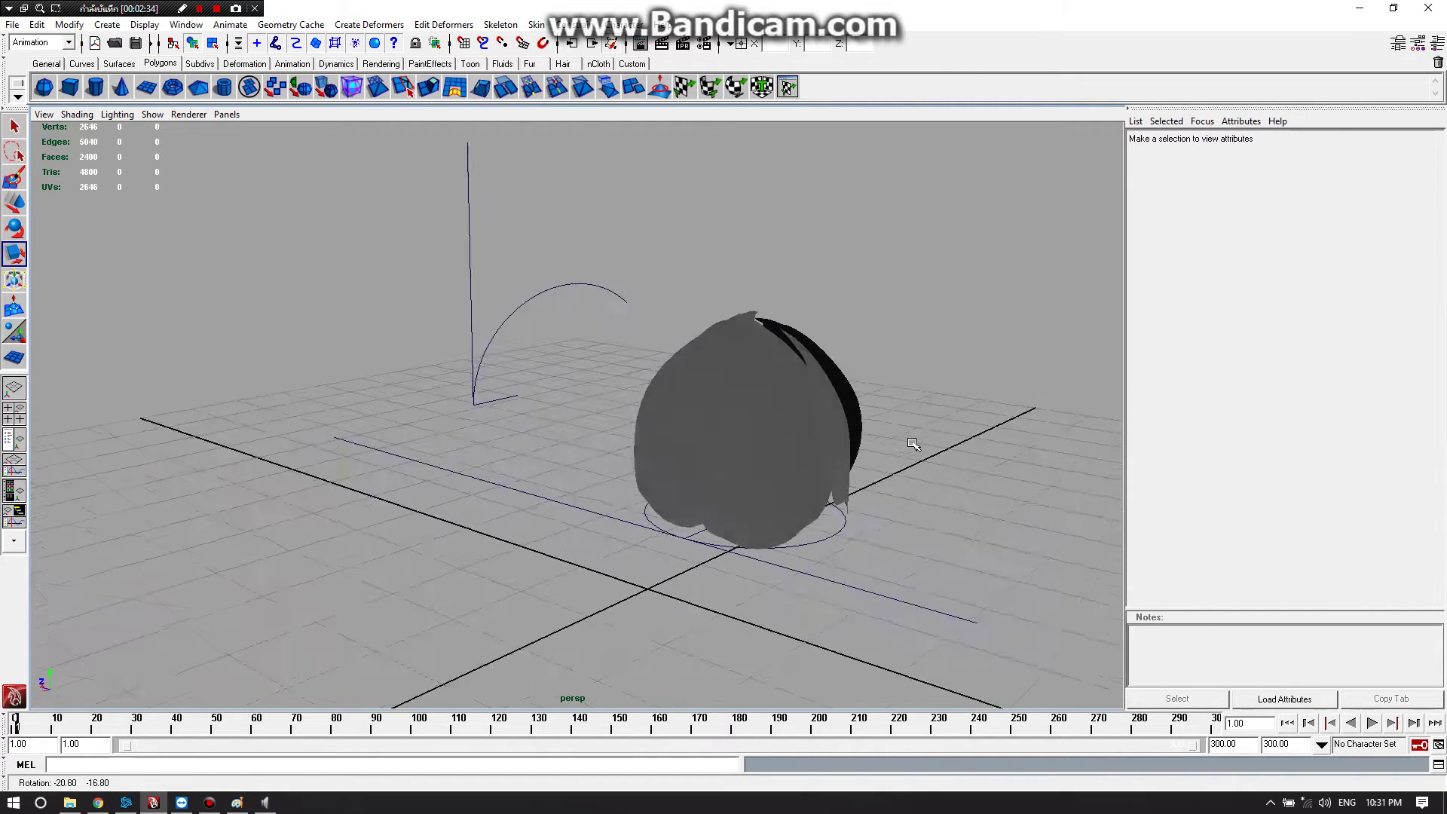
key("ctrl+shift+h")
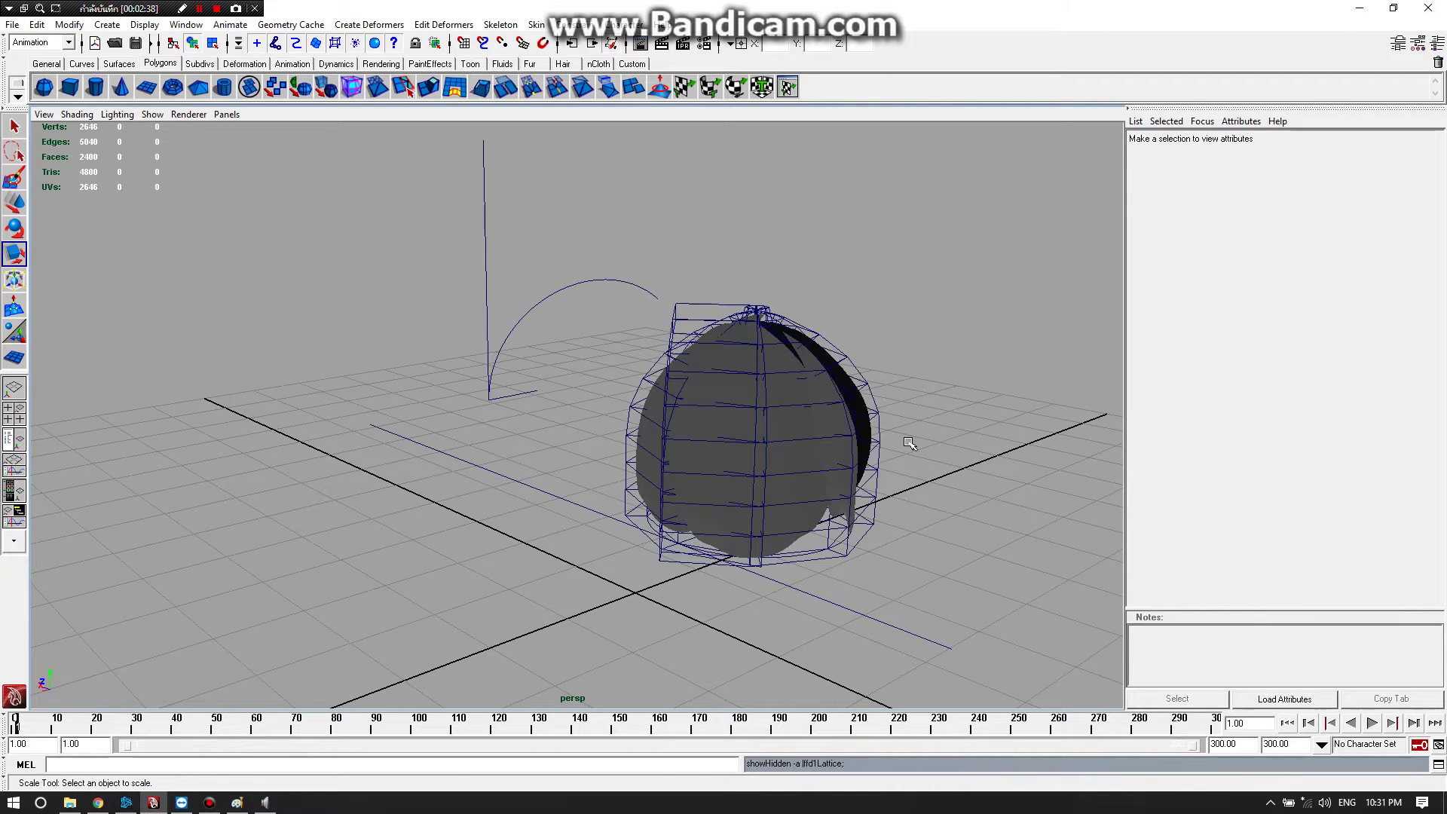
left_click(880, 419)
key("ctrl+h")
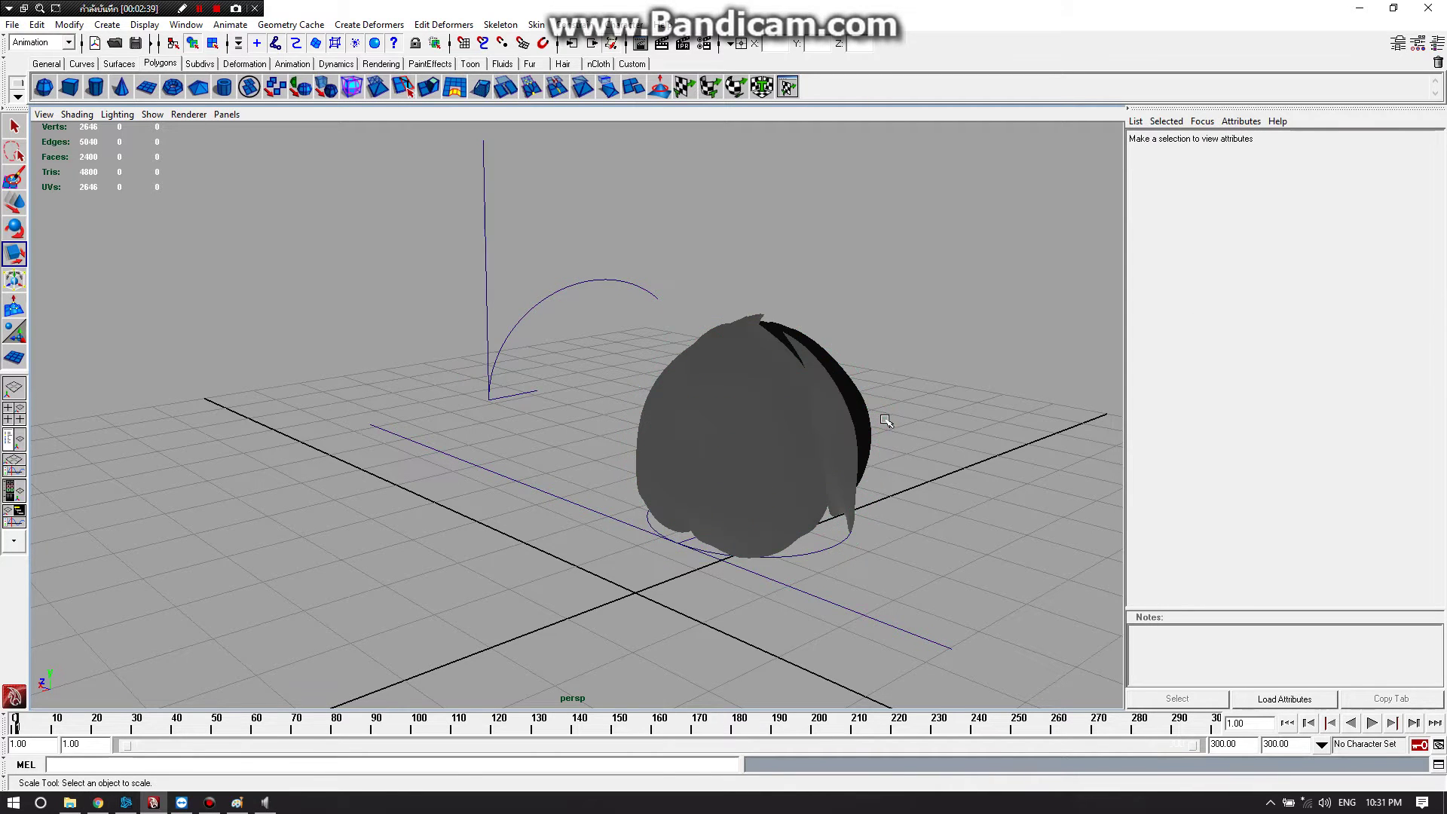
Marquee-select all the hair pieces and switch to the Polygons menu set
mouse_move(887, 414)
left_mouse_down("alt")
mouse_move(969, 401)
mouse_move(942, 400)
left_mouse_up("alt")
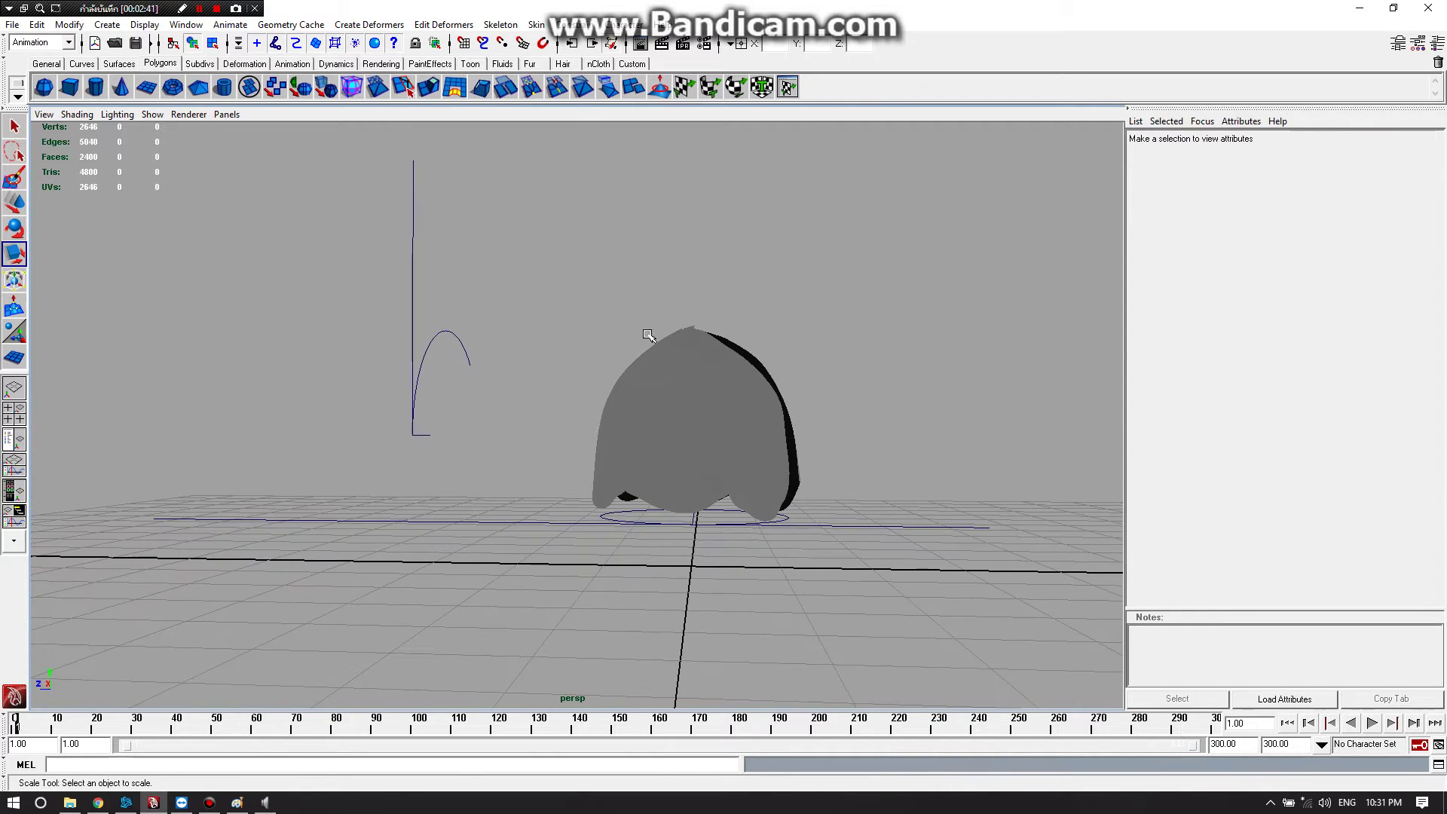
mouse_move(622, 315)
left_mouse_down()
mouse_move(876, 422)
mouse_move(825, 437)
left_mouse_up()
left_click(54, 44)
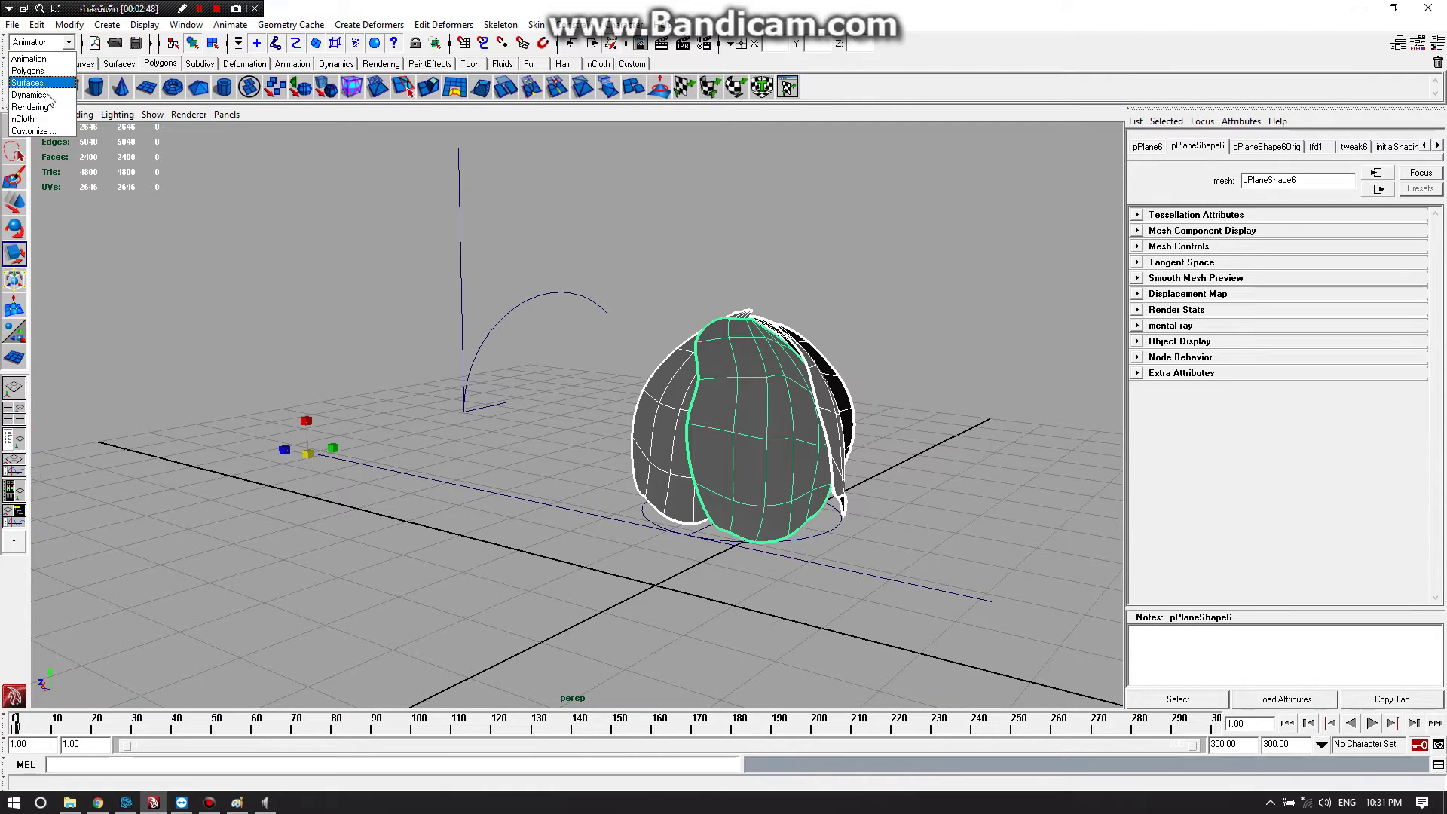
left_click(29, 71)
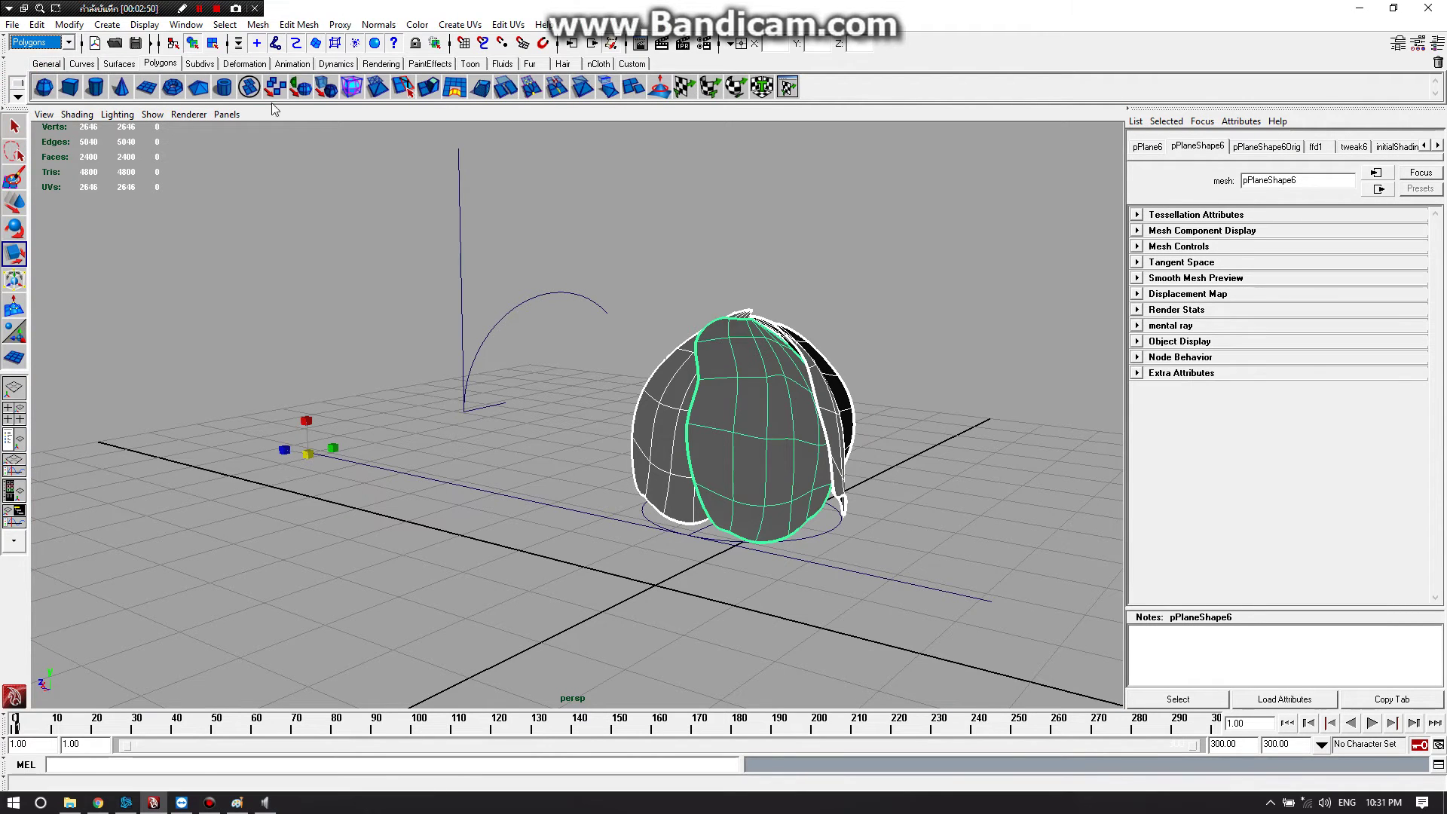
Combine the selected pieces into polySurface1 with Mesh > Combine, then orbit to check it
left_click(299, 25)
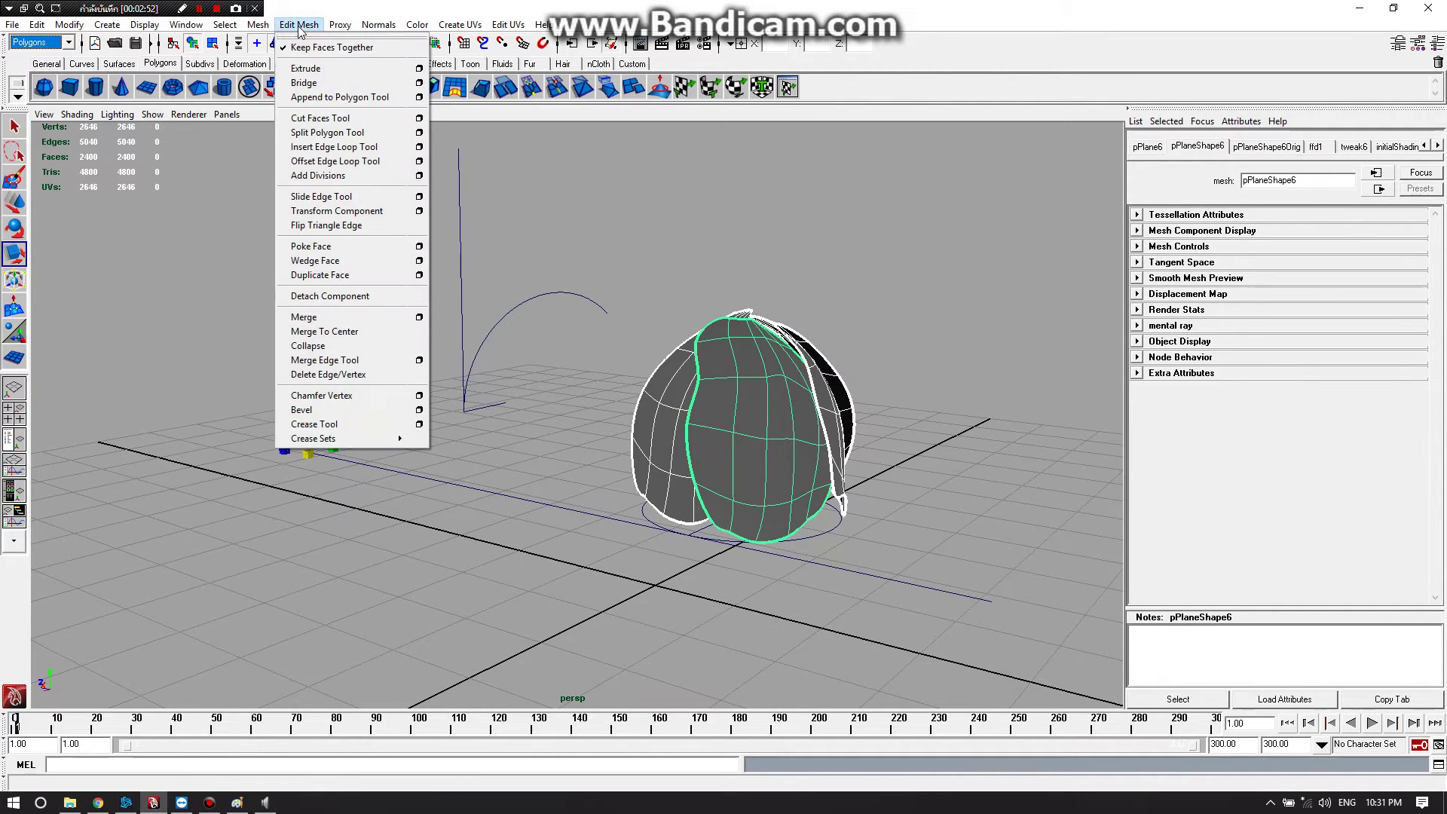
left_click(258, 25)
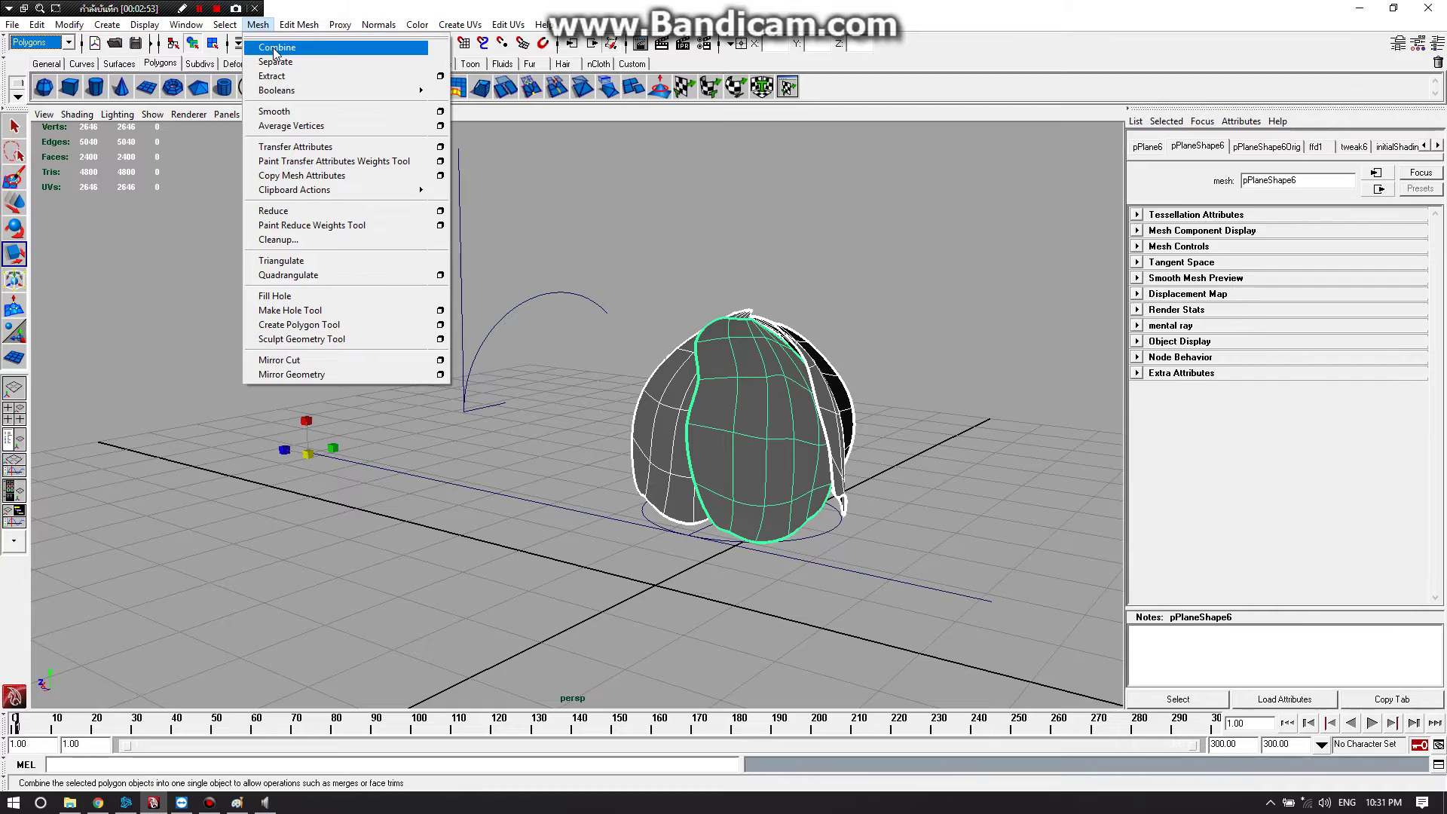
left_click(283, 49)
left_click_drag(710, 259, 761, 280, "alt")
mouse_move(577, 604)
left_mouse_down("alt")
mouse_move(495, 552)
mouse_move(668, 402)
left_mouse_up("alt")
mouse_move(763, 456)
left_mouse_down("alt")
mouse_move(838, 521)
mouse_move(573, 577)
left_mouse_up("alt")
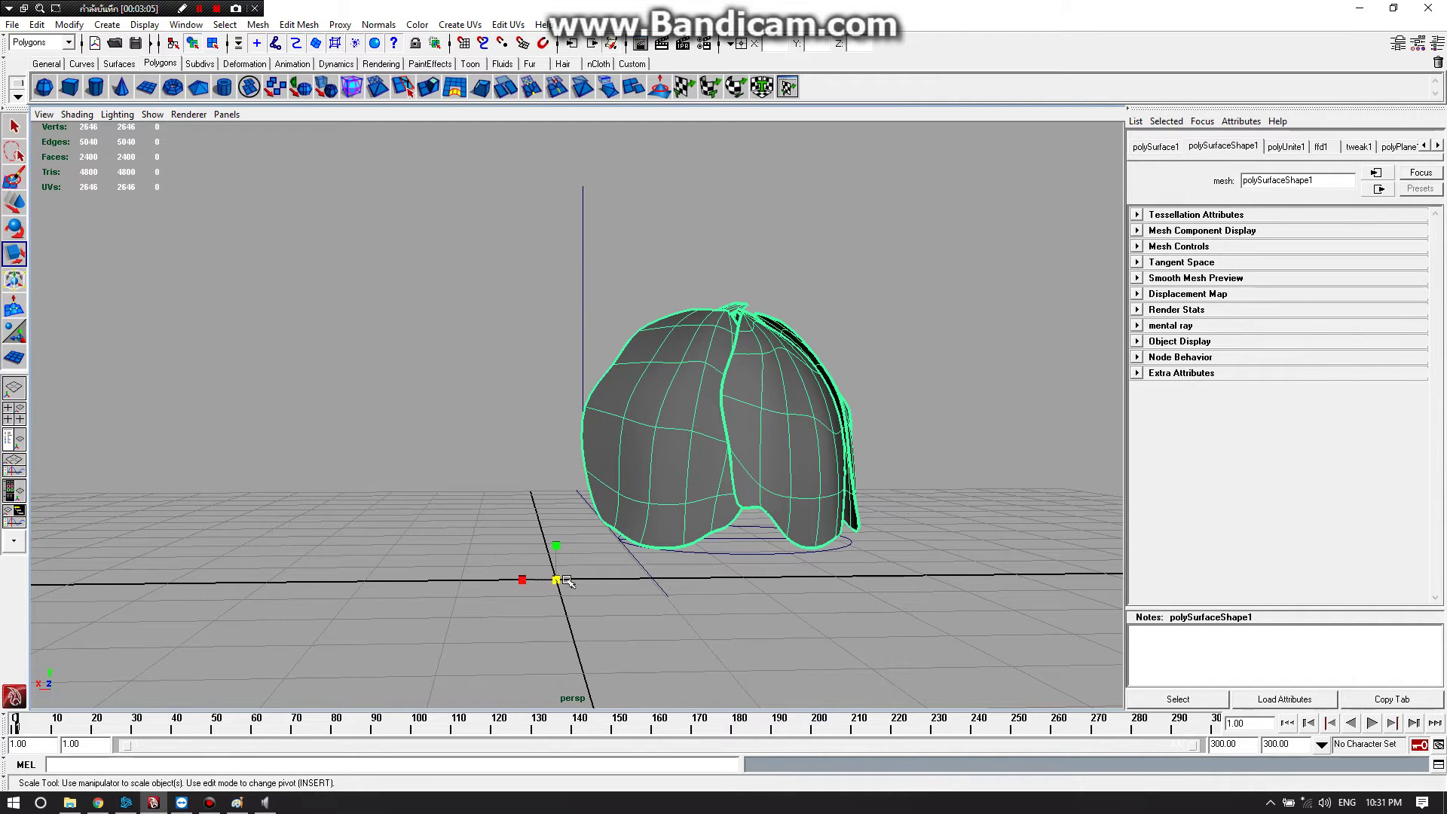
Centre the pivot on polySurface1 and move the mesh downward
left_click(103, 27)
mouse_move(70, 25)
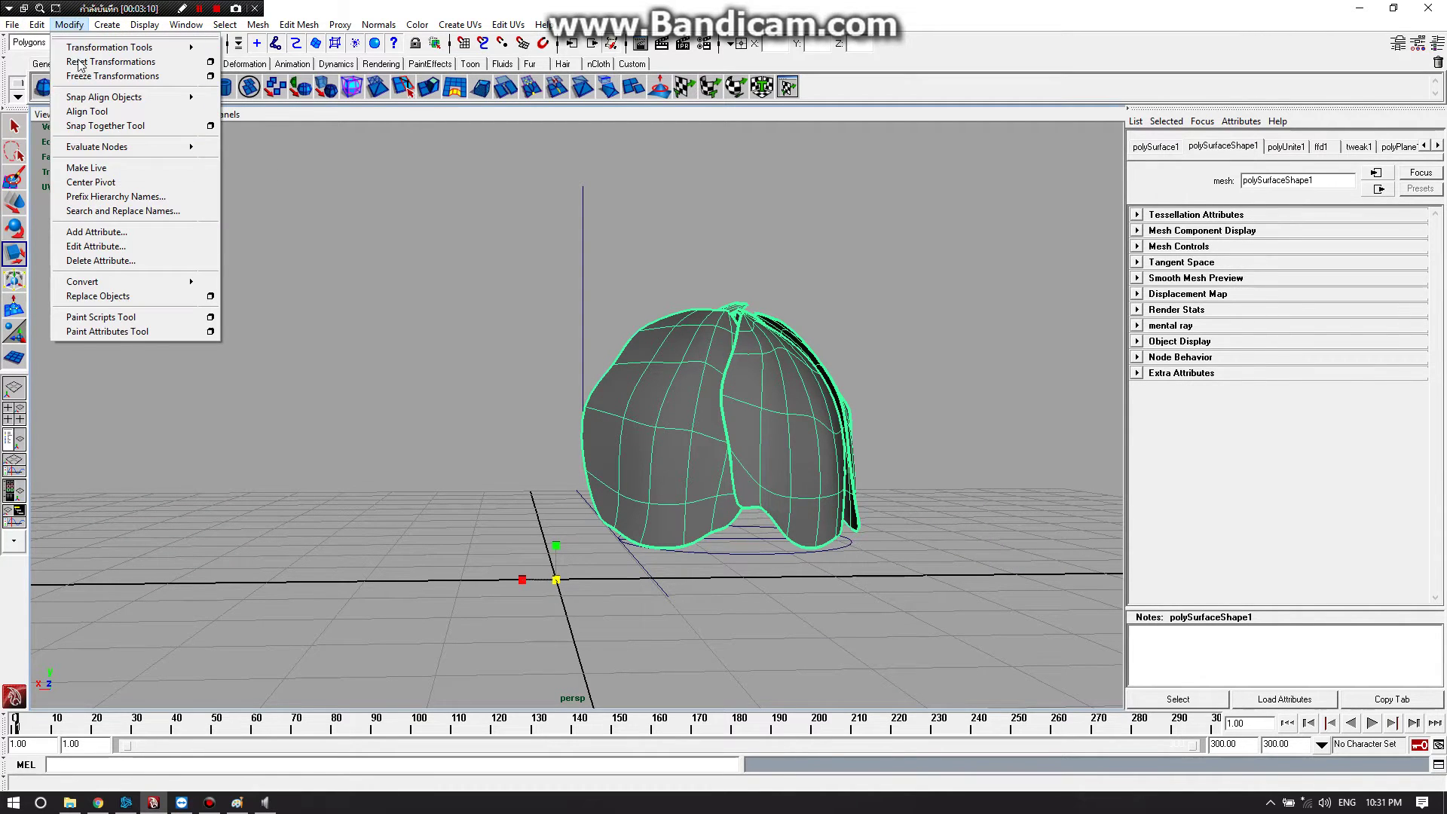
left_click(113, 182)
mouse_move(515, 324)
left_mouse_down("alt")
mouse_move(569, 323)
mouse_move(517, 323)
mouse_move(543, 324)
left_mouse_up("alt")
key("w")
mouse_move(678, 354)
left_mouse_down()
mouse_move(697, 428)
mouse_move(865, 423)
mouse_move(875, 437)
left_mouse_up()
Orbit around the moved mesh and reselect polySurface1
mouse_move(856, 455)
left_mouse_down("alt")
mouse_move(823, 426)
mouse_move(908, 430)
left_mouse_up("alt")
left_click(908, 429)
left_click(769, 446)
mouse_move(769, 446)
left_mouse_down("alt")
mouse_move(890, 402)
mouse_move(920, 559)
mouse_move(790, 520)
mouse_move(756, 485)
left_mouse_up("alt")
left_click_drag(876, 452, 849, 495, "alt")
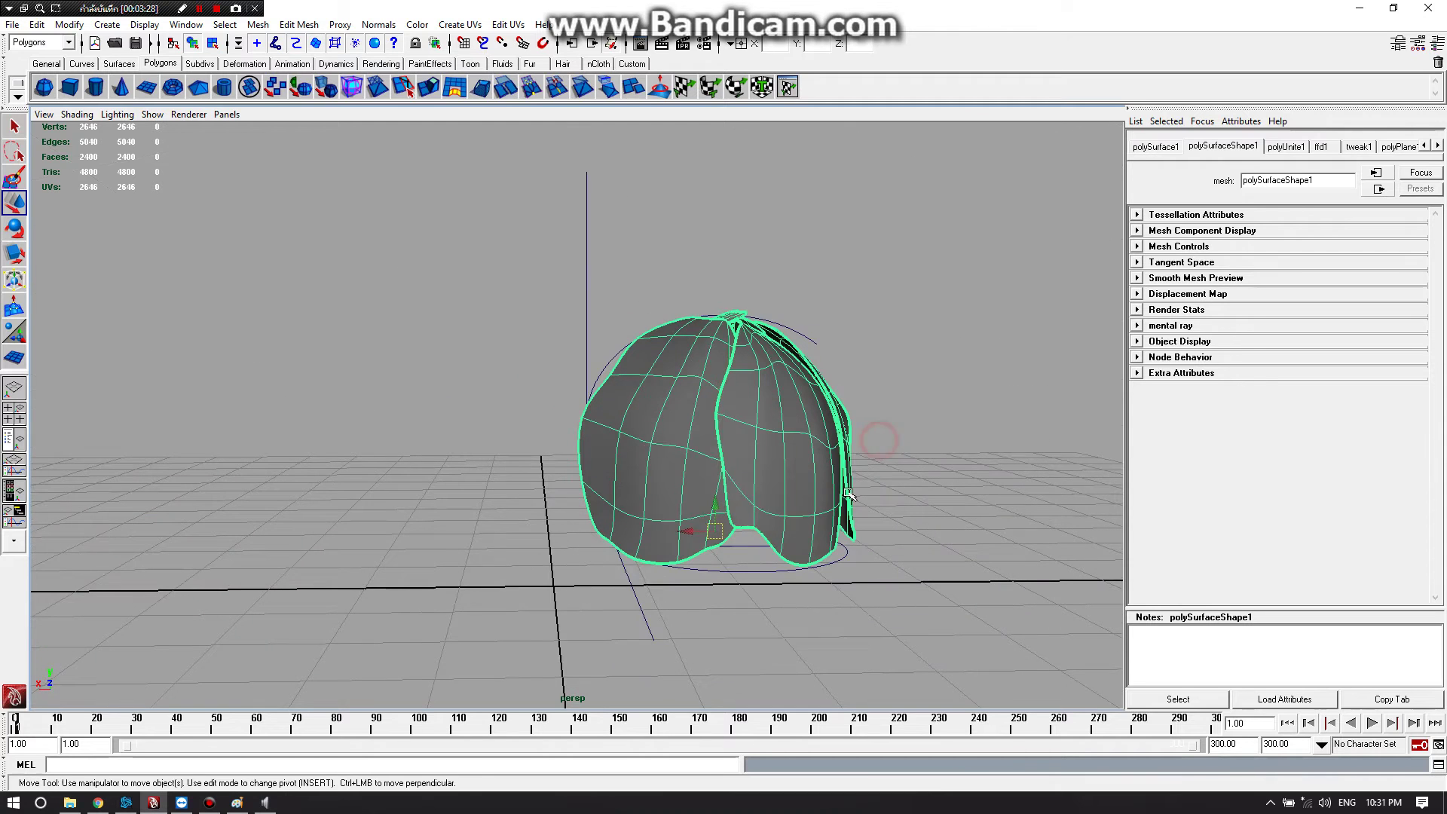
left_click(867, 373)
left_click(753, 391)
Switch to the Animation menu set and bring up the Create Deformers list
left_click(293, 27)
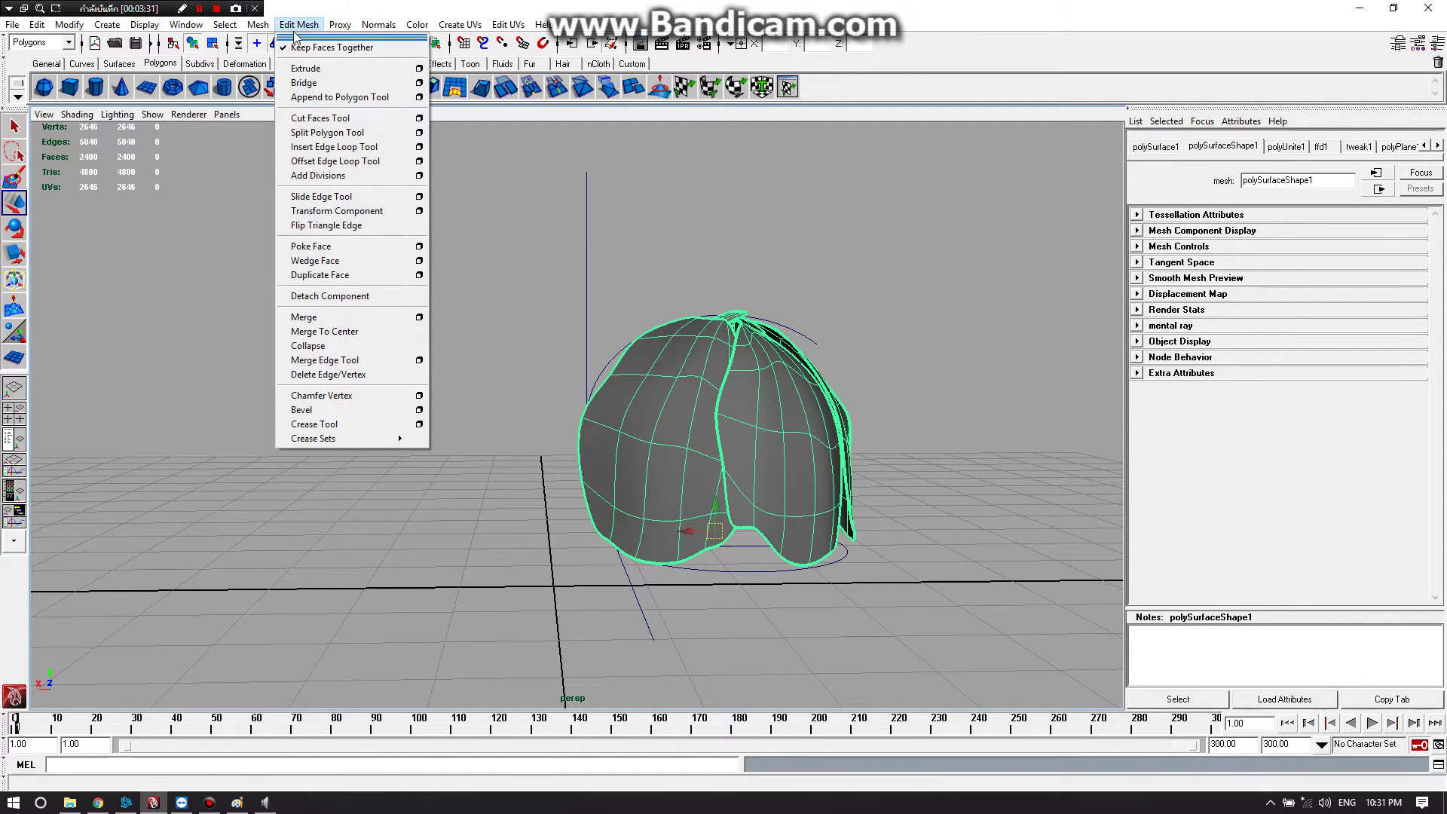
left_click(298, 25)
left_click(240, 26)
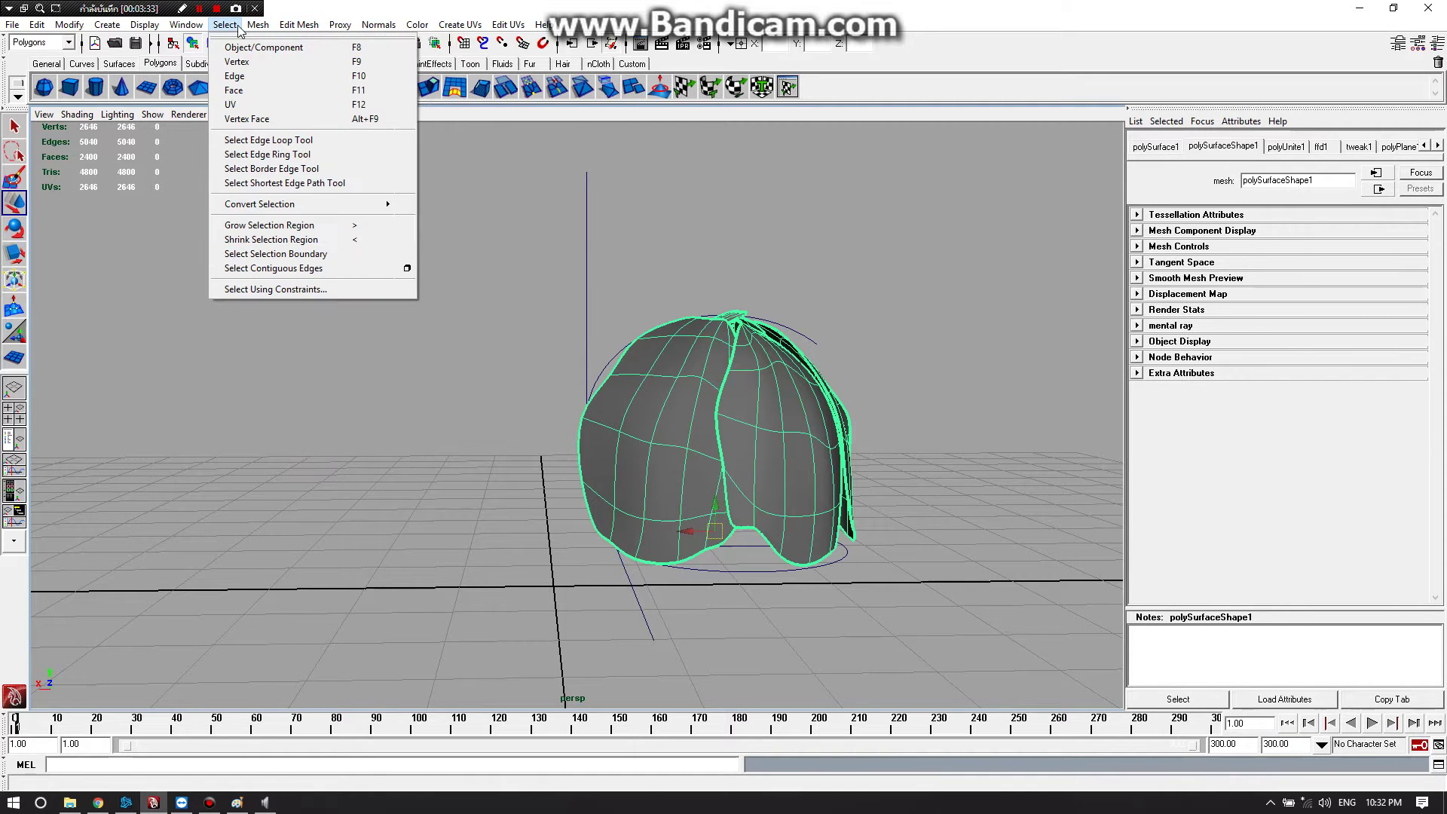
left_click(313, 25)
left_click(68, 43)
left_click(34, 54)
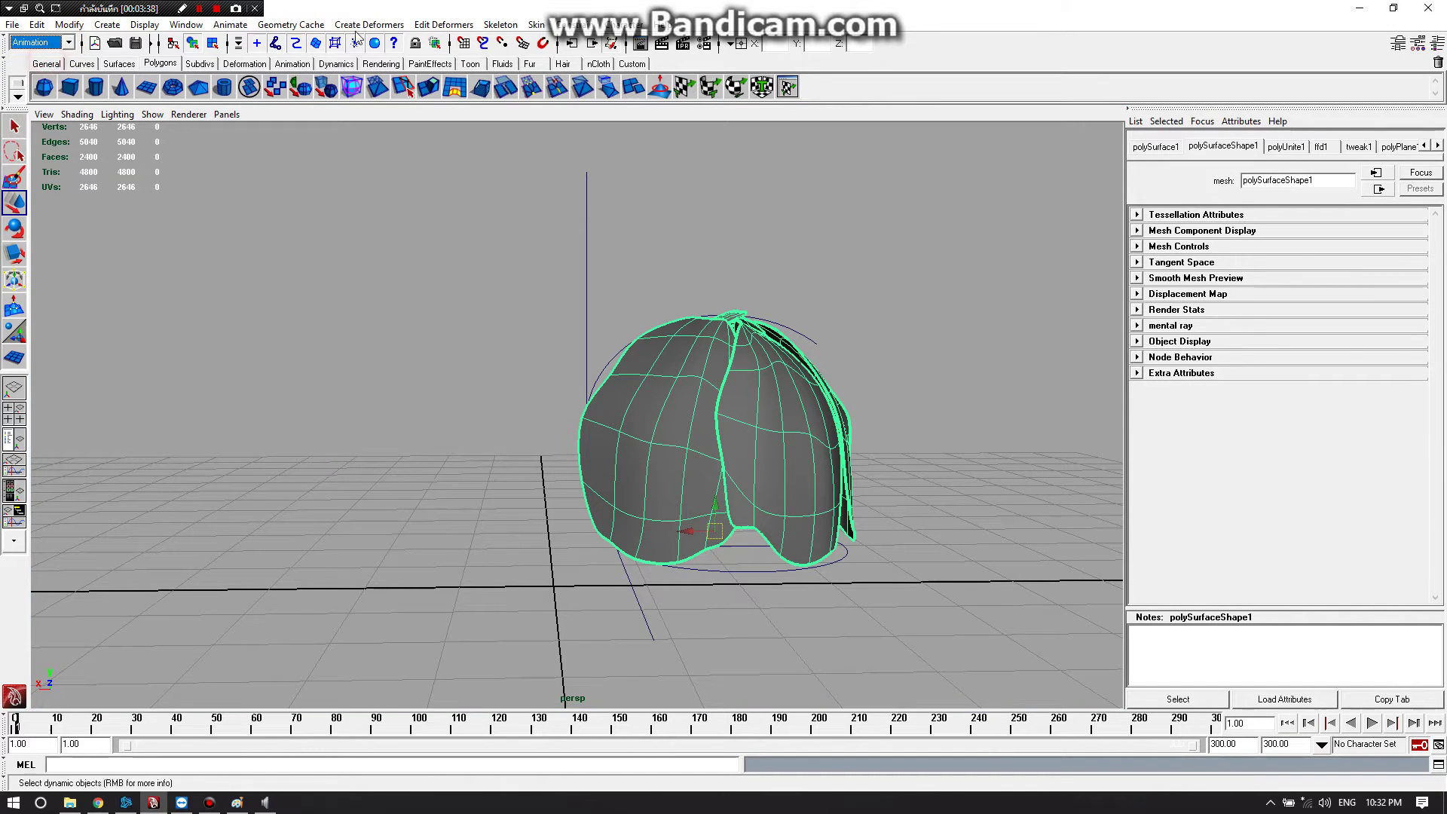
left_click(364, 27)
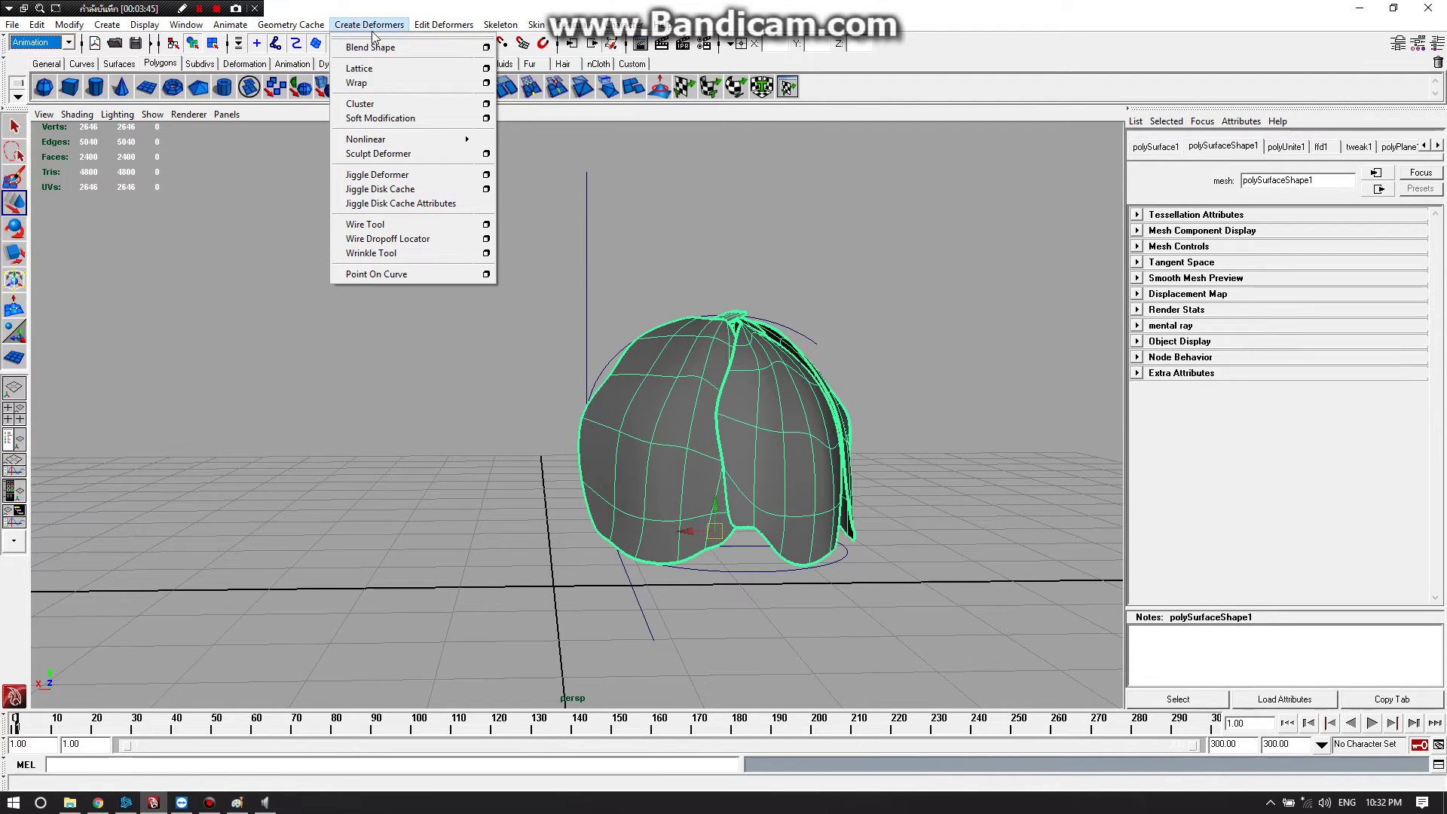
Add an ffd2 lattice (2×5×2 divisions) around the bud and switch to lattice-point editing
left_click(387, 73)
left_click_drag(812, 274, 917, 398, "alt")
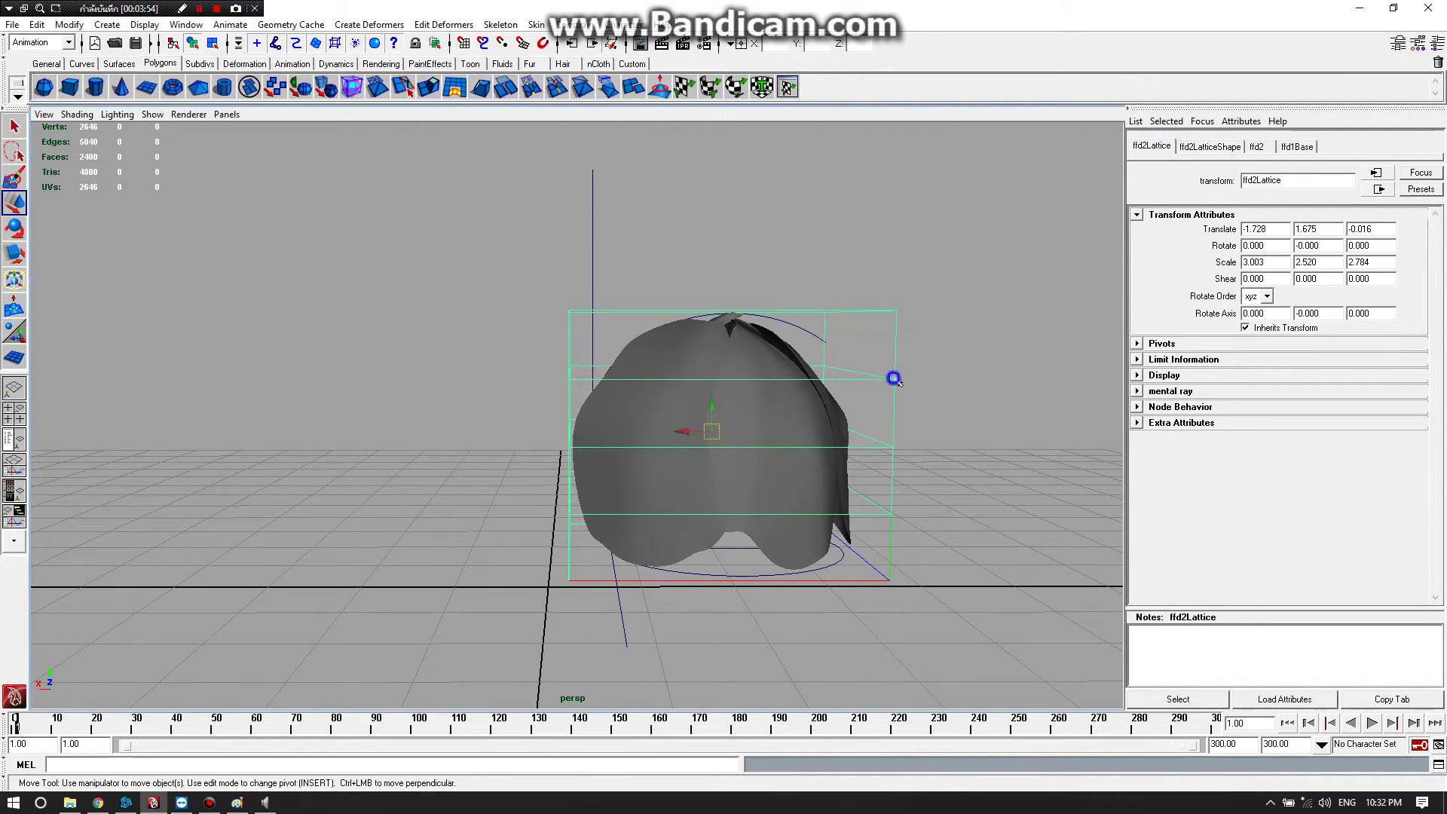
right_click_drag(893, 378, 887, 339)
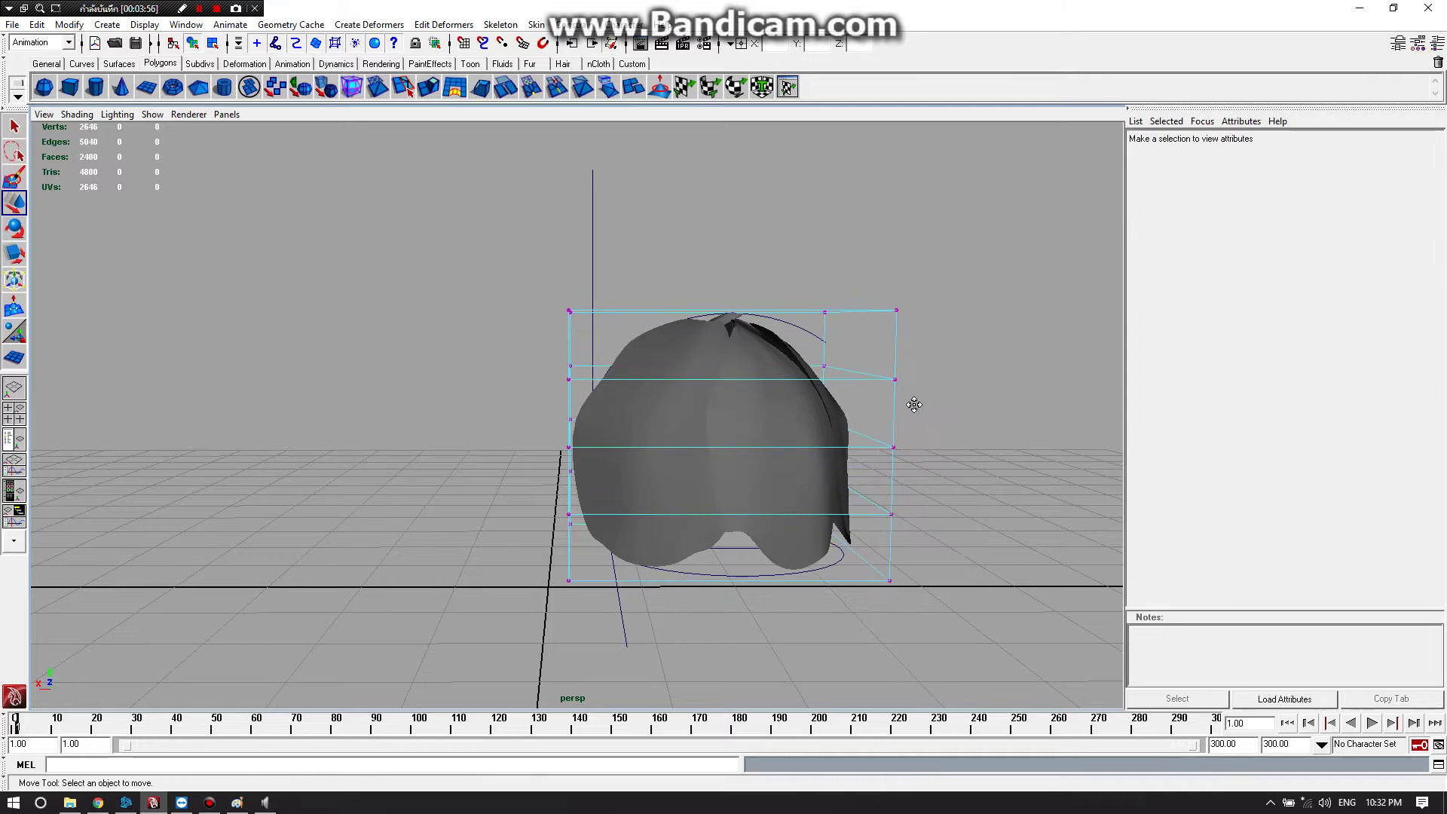
left_click_drag(914, 405, 889, 387, "alt")
Scale the bottom lattice rows inward to pinch the base of the bud
left_click_drag(497, 441, 861, 526)
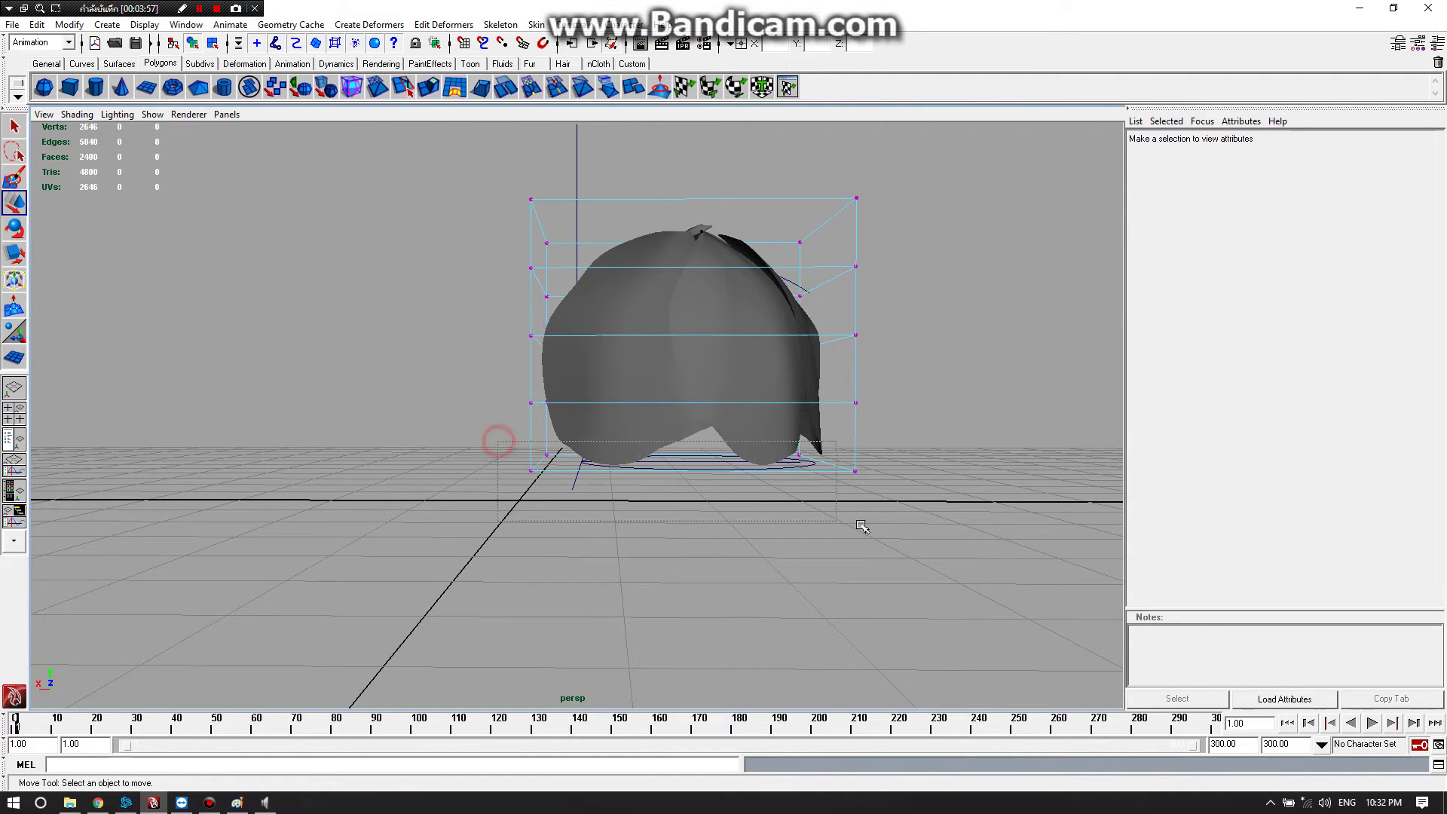
key("r")
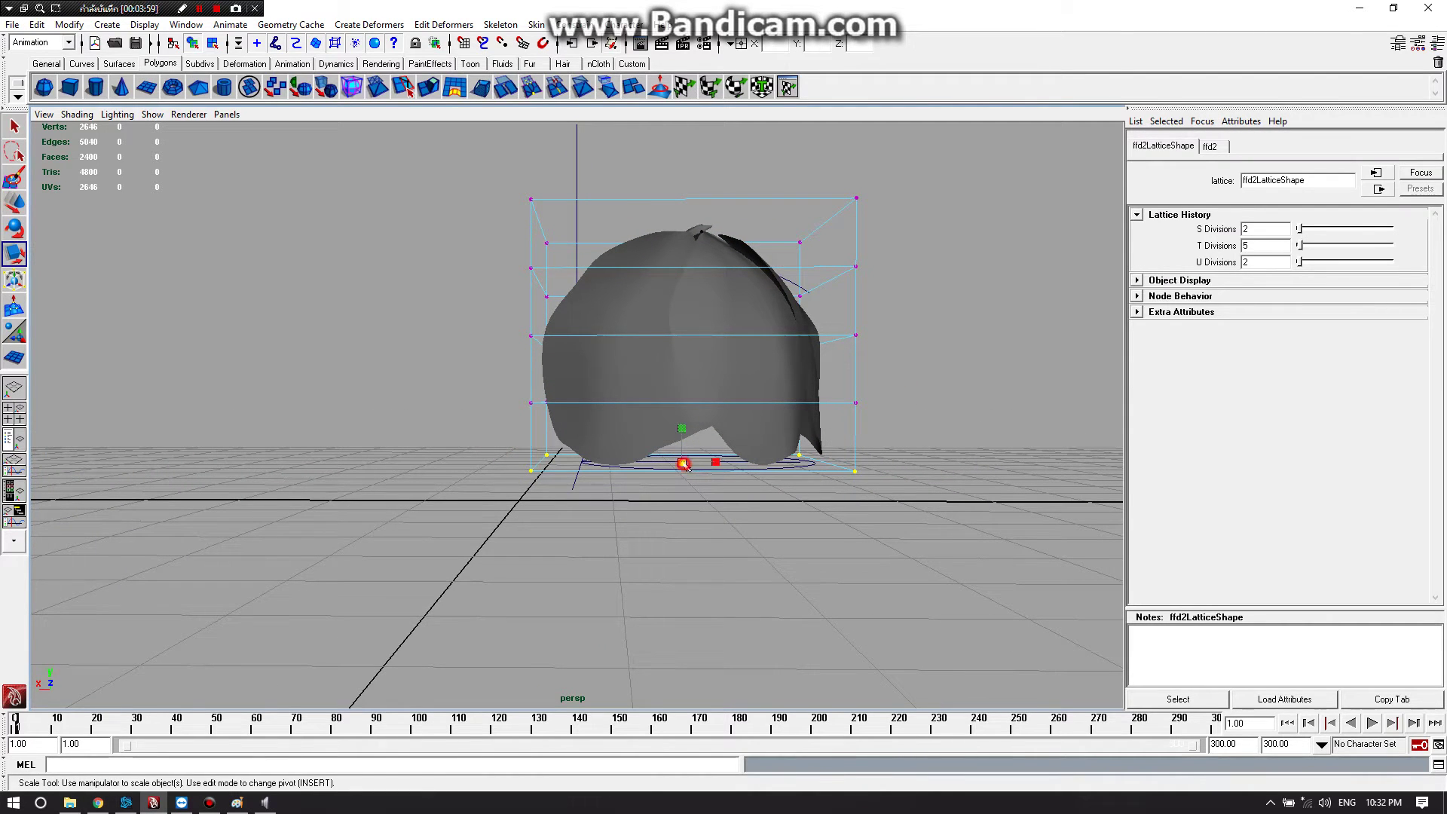
left_click_drag(683, 463, 590, 349)
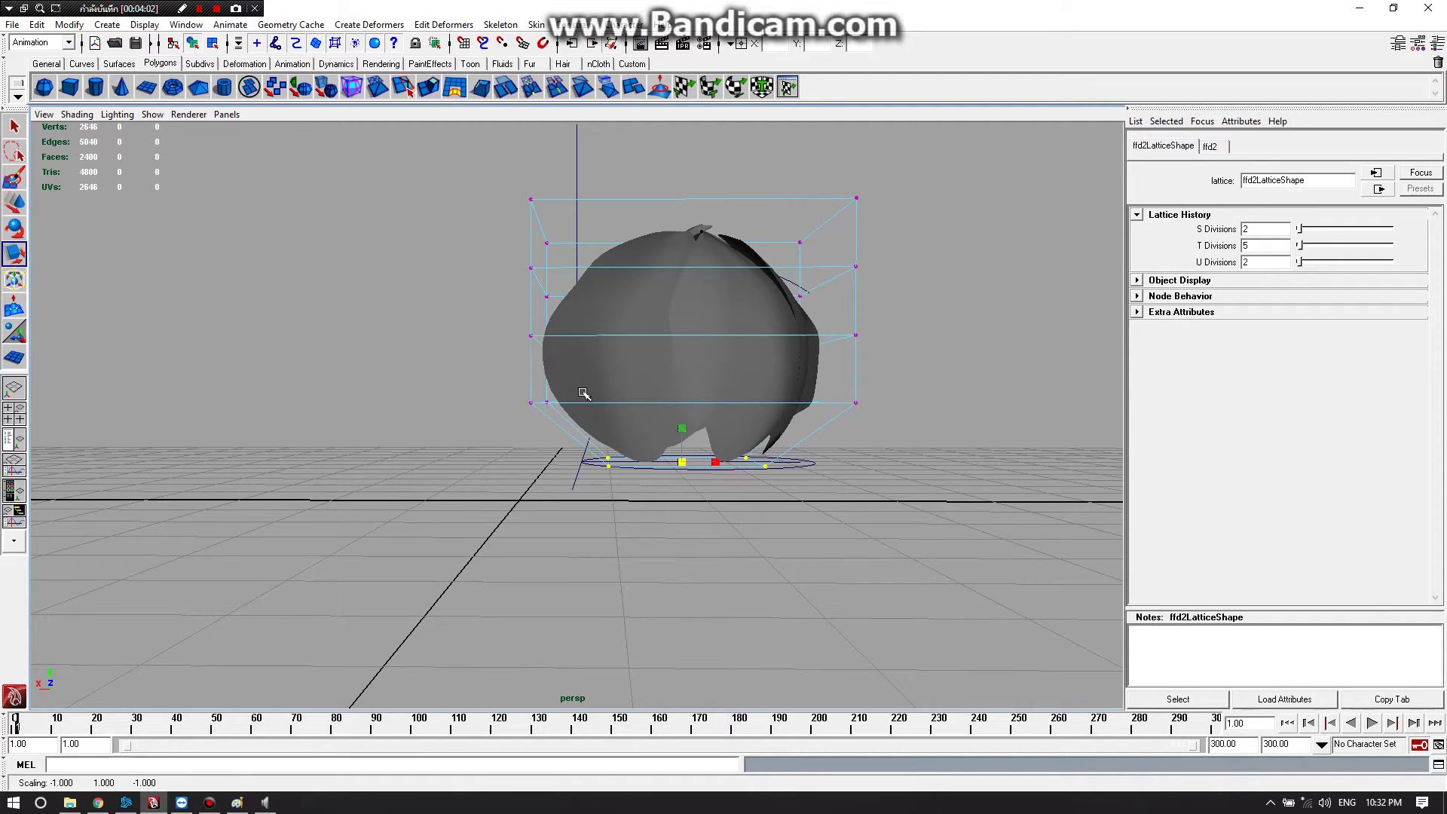
key("space")
mouse_move(591, 393)
left_mouse_down("alt")
mouse_move(492, 382)
mouse_move(878, 426)
left_mouse_up("alt")
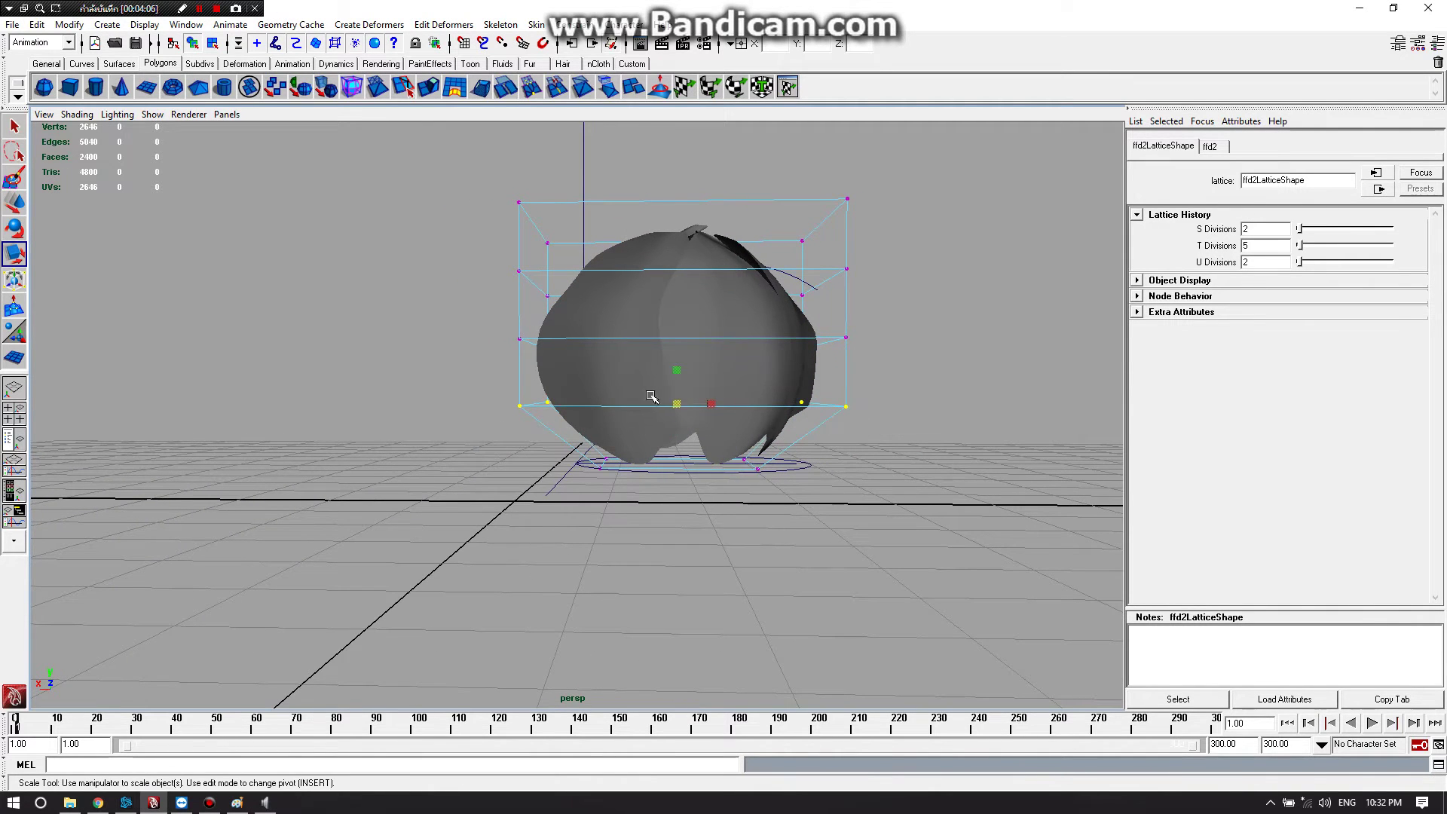
left_click_drag(700, 408, 622, 353)
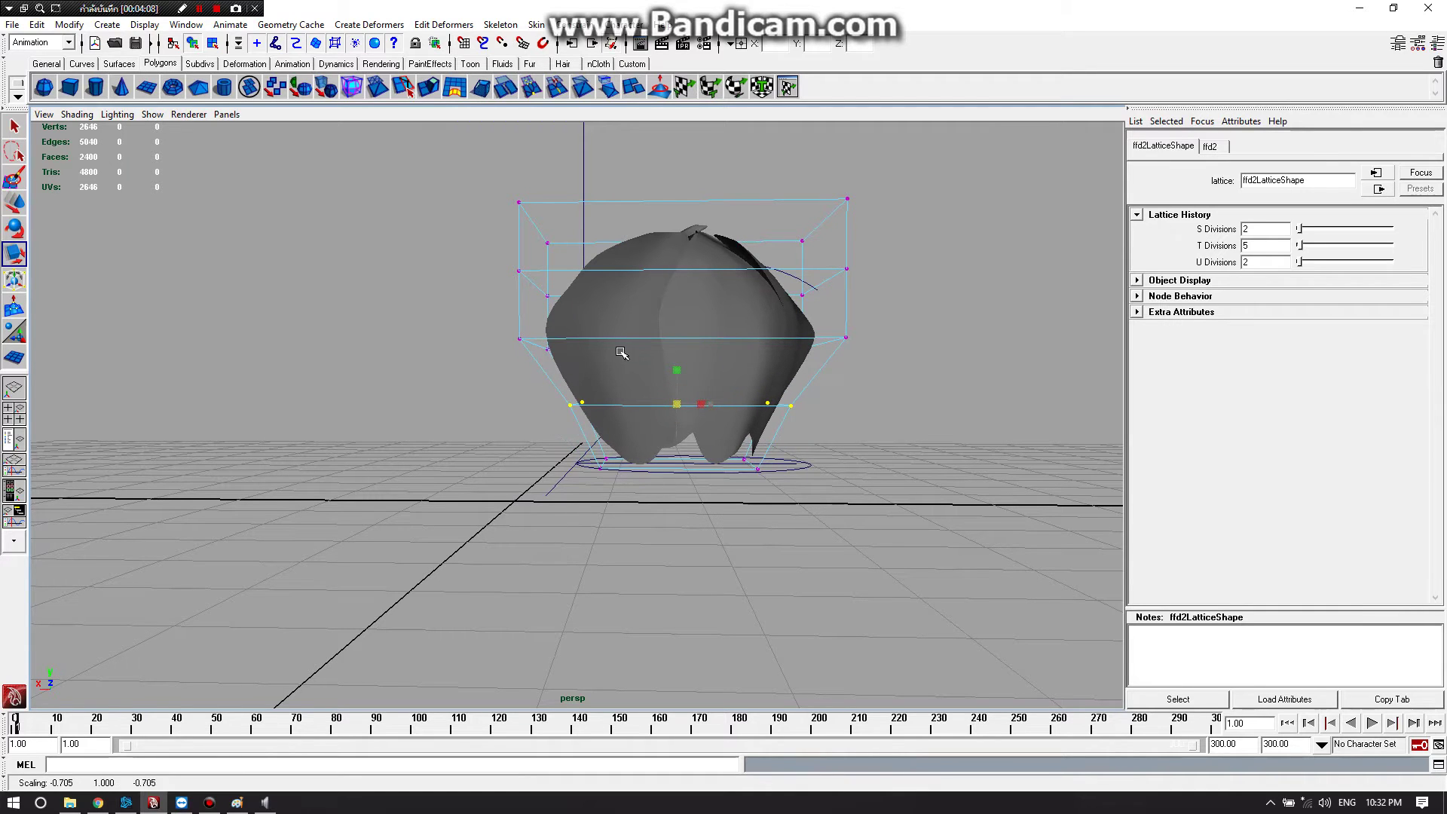
left_click_drag(567, 443, 742, 503)
left_click_drag(678, 466, 621, 398)
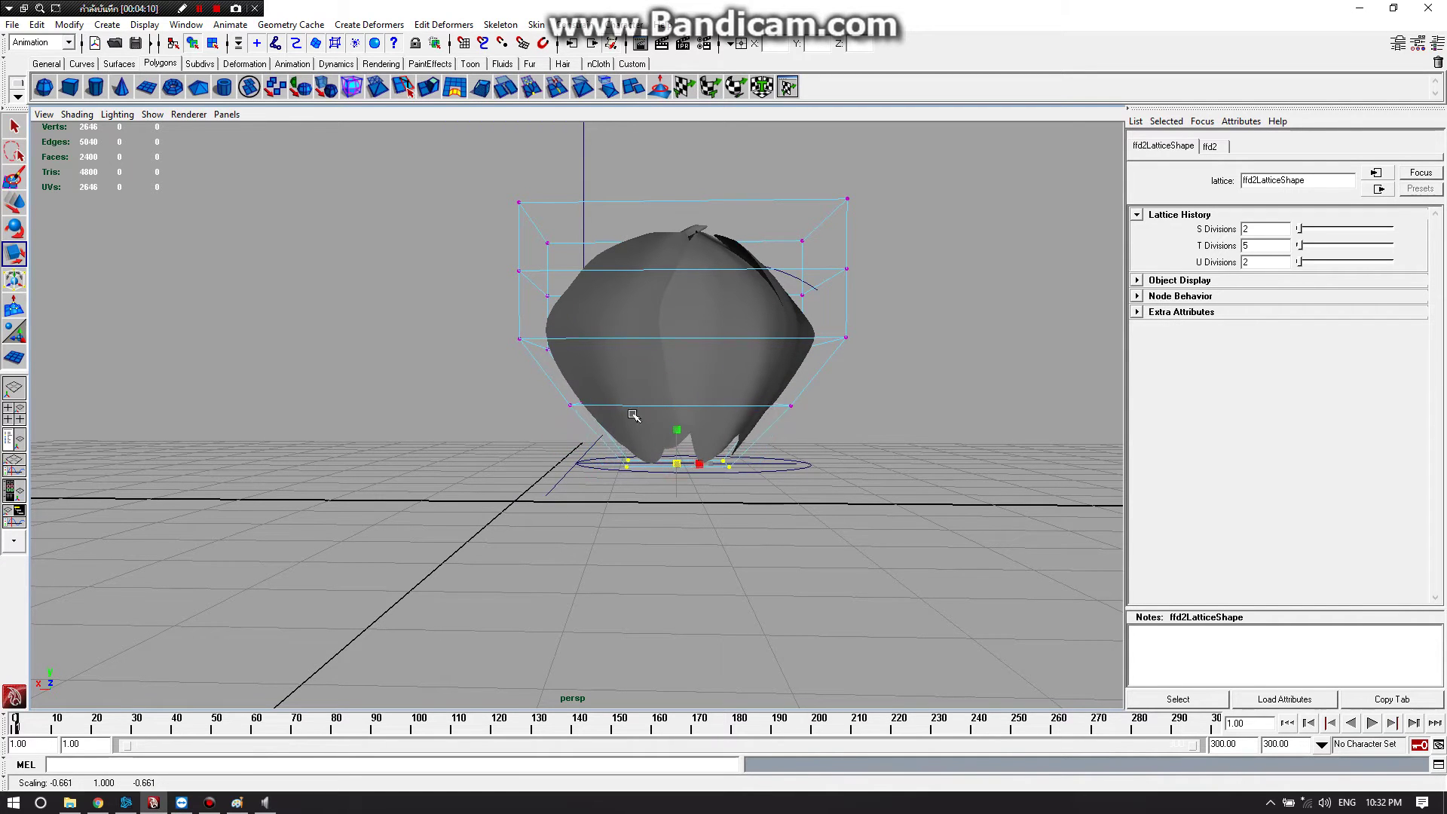
Scale the middle lattice row outward into a rounded bulb, inspect it, then deselect
left_click_drag(490, 326, 893, 368)
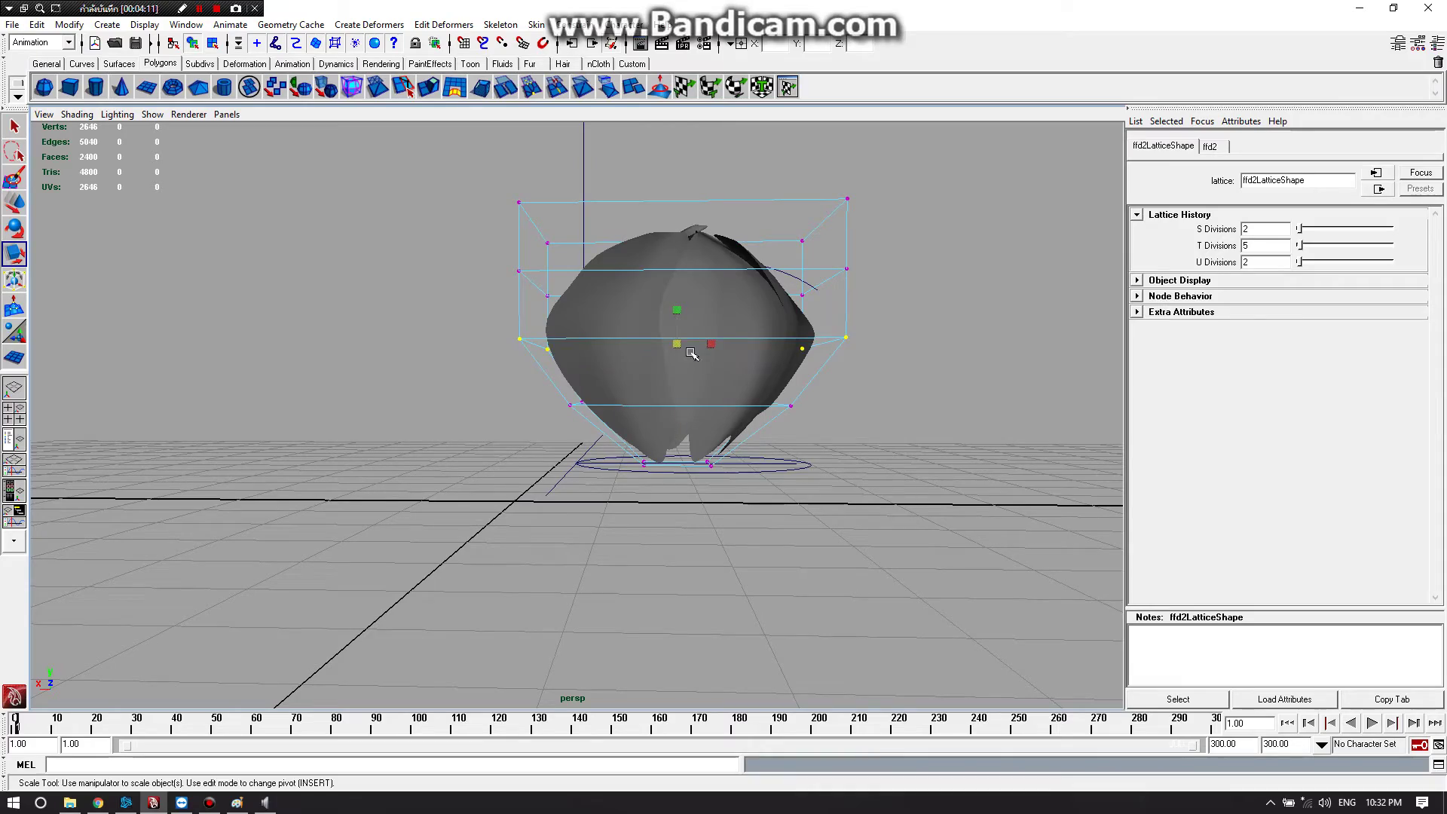
left_click_drag(692, 357, 625, 354)
mouse_move(766, 323)
left_mouse_down("alt")
mouse_move(863, 336)
mouse_move(854, 362)
mouse_move(757, 327)
mouse_move(761, 448)
mouse_move(618, 436)
mouse_move(664, 435)
left_mouse_up("alt")
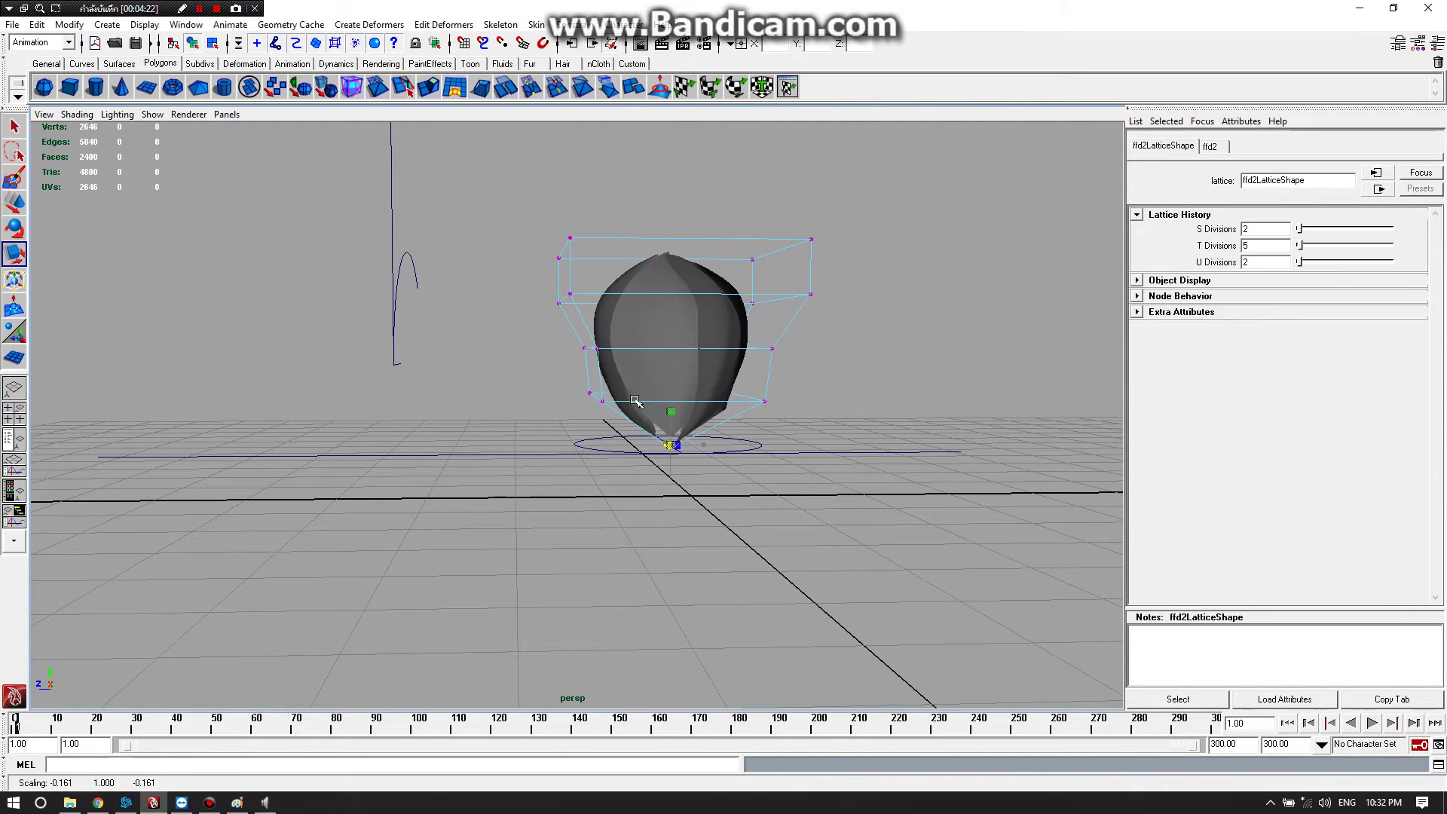
mouse_move(611, 376)
left_mouse_down("alt")
mouse_move(620, 430)
mouse_move(573, 403)
left_mouse_up("alt")
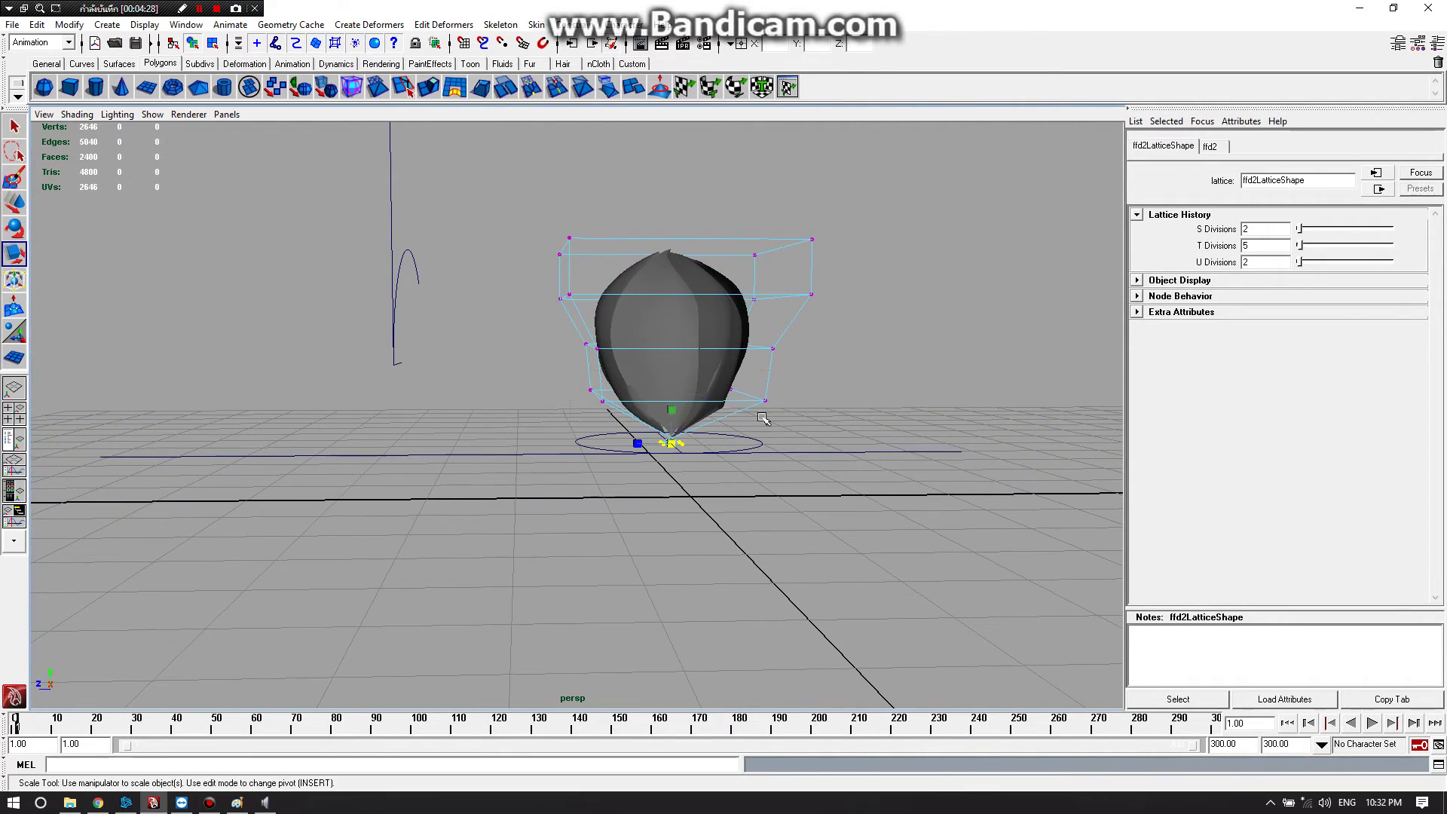
left_click_drag(673, 397, 690, 418)
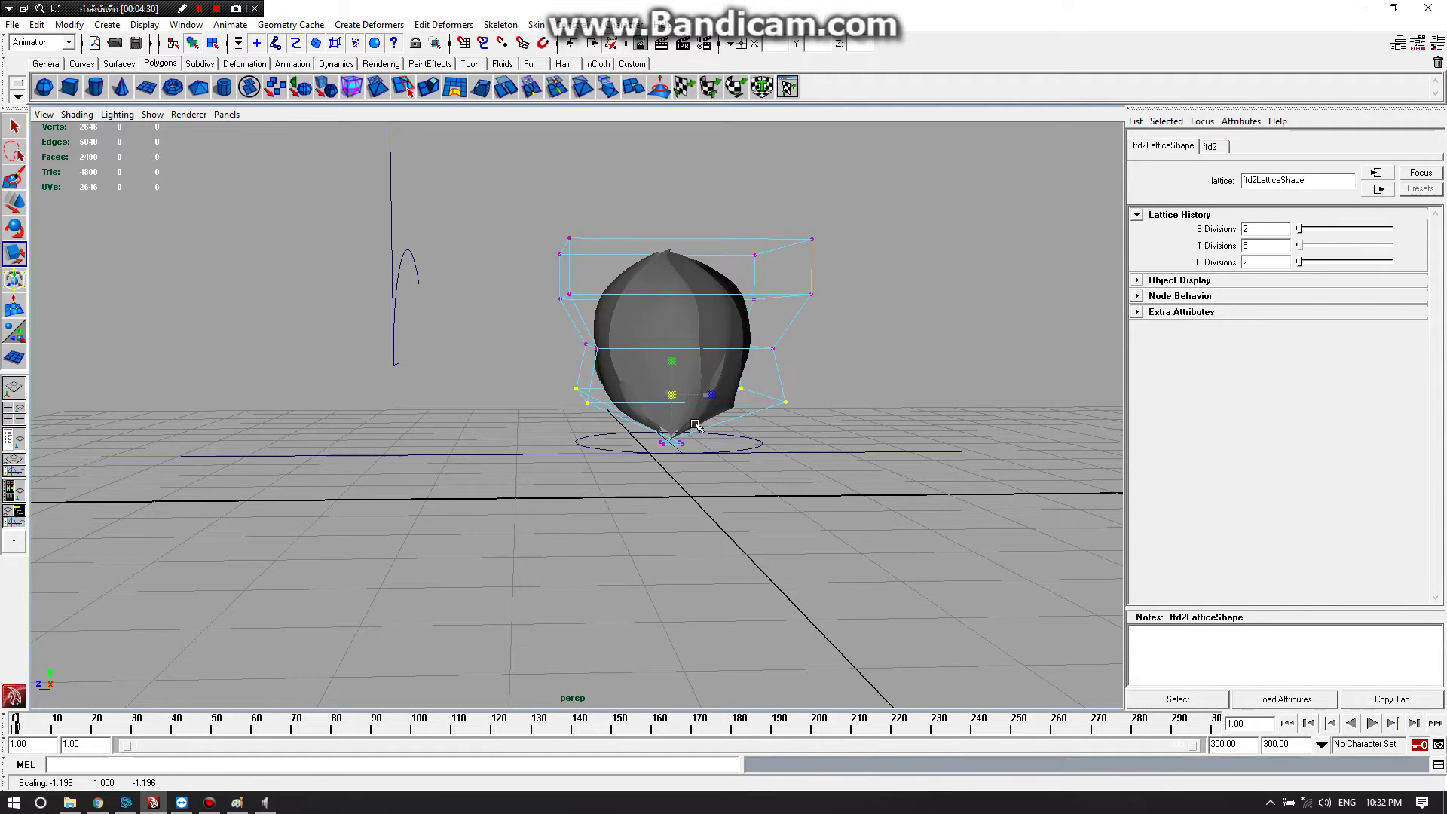
left_click_drag(675, 349, 692, 369)
mouse_move(818, 406)
left_mouse_down("alt")
mouse_move(590, 493)
mouse_move(667, 407)
mouse_move(777, 442)
left_mouse_up("alt")
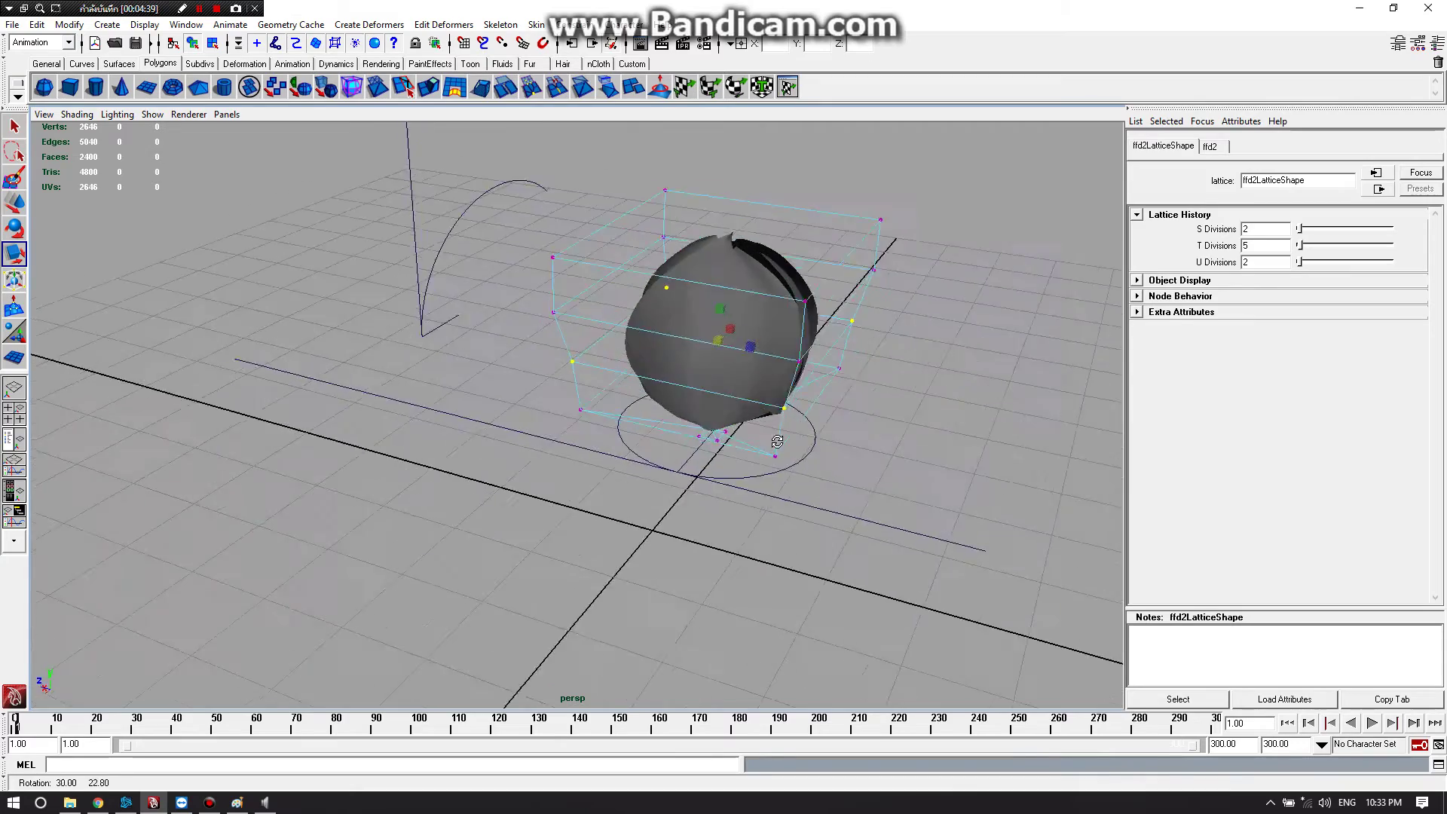
left_click_drag(776, 441, 848, 404, "alt")
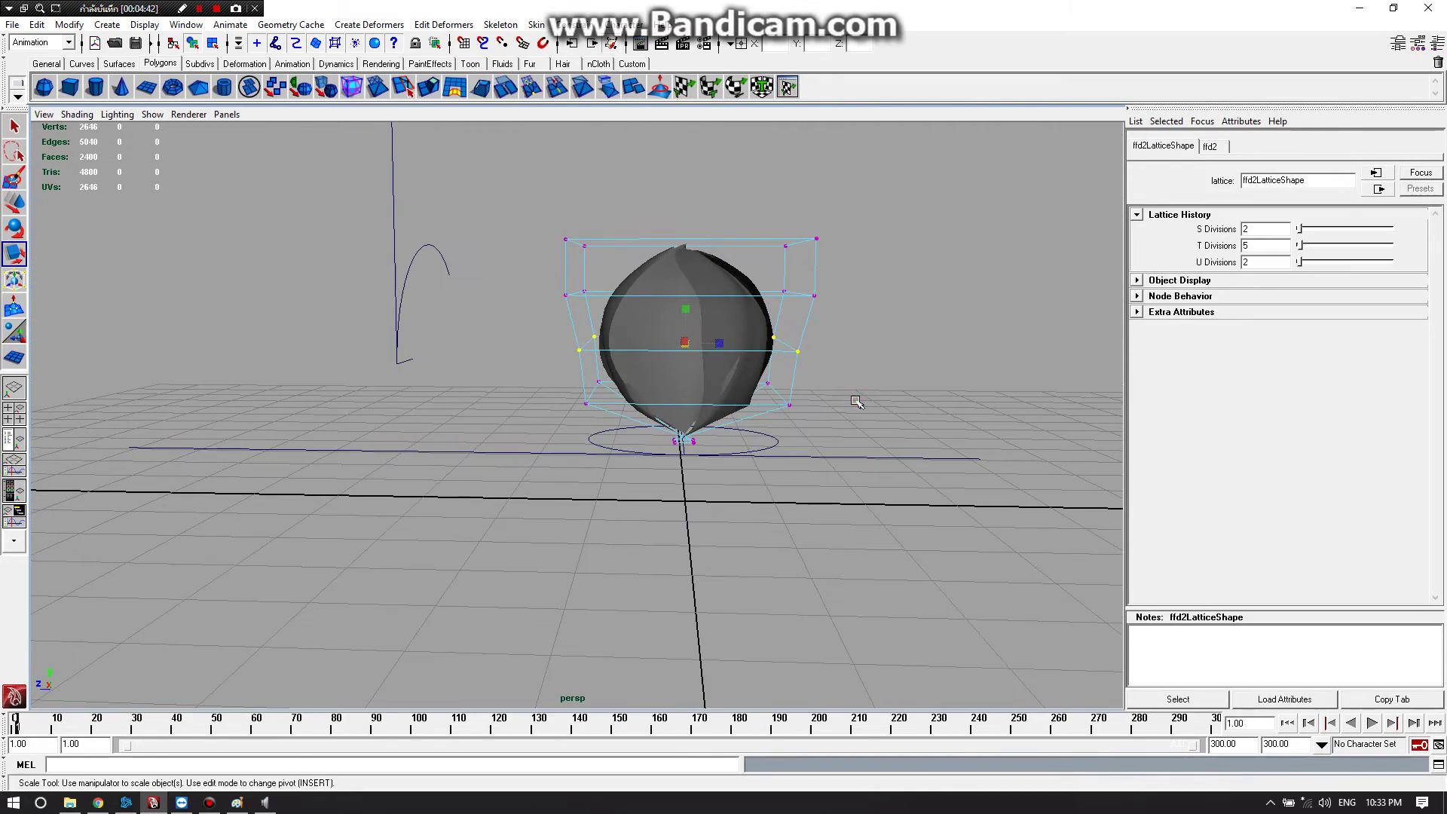
left_click(848, 405)
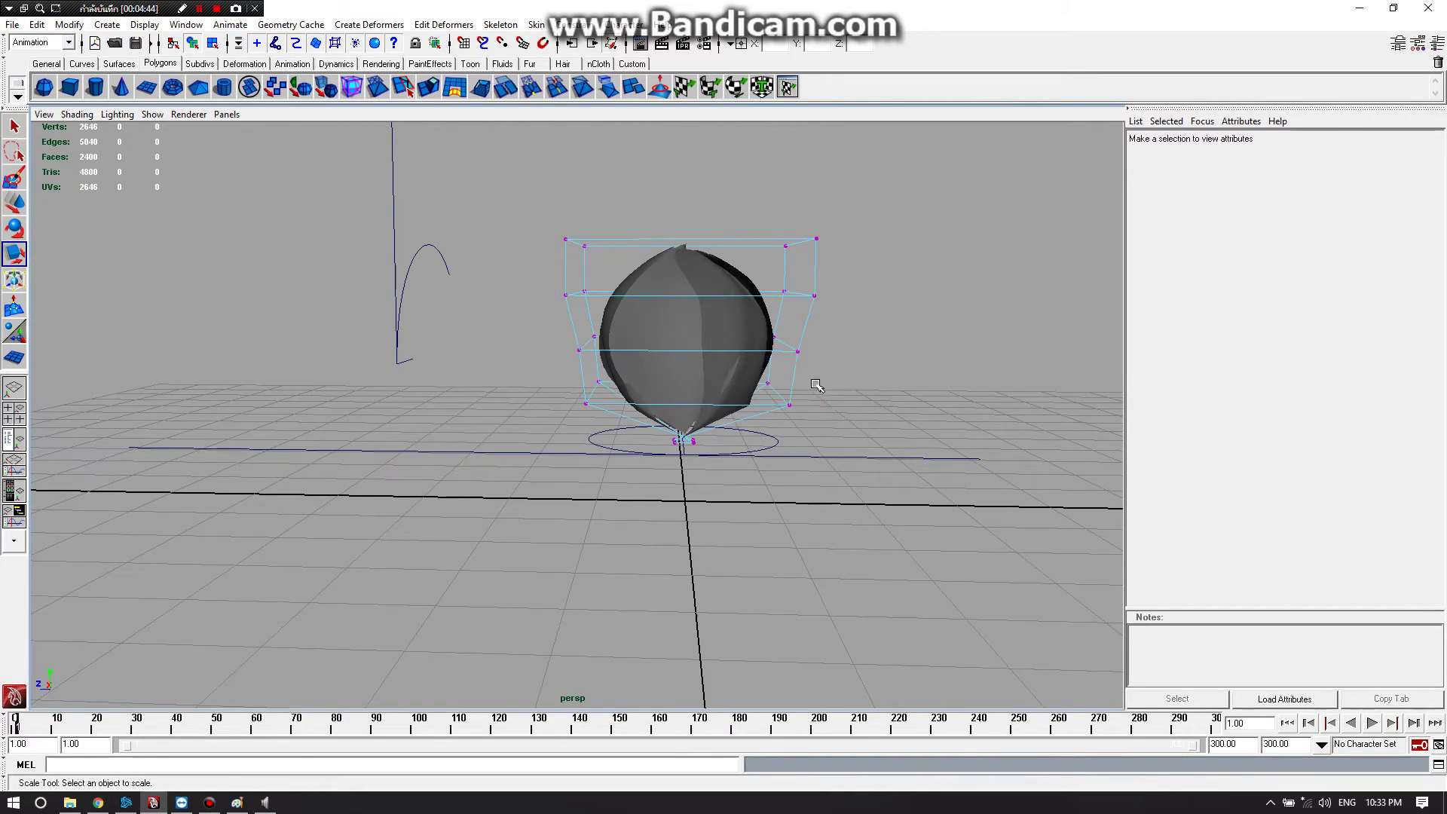
Play the animation to confirm the bud blooms, then return to frame 1
left_click(752, 317)
mouse_move(752, 317)
left_mouse_down("alt")
mouse_move(846, 355)
mouse_move(754, 274)
mouse_move(849, 296)
mouse_move(651, 266)
mouse_move(742, 334)
left_mouse_up("alt")
left_click(864, 330)
left_click(849, 296)
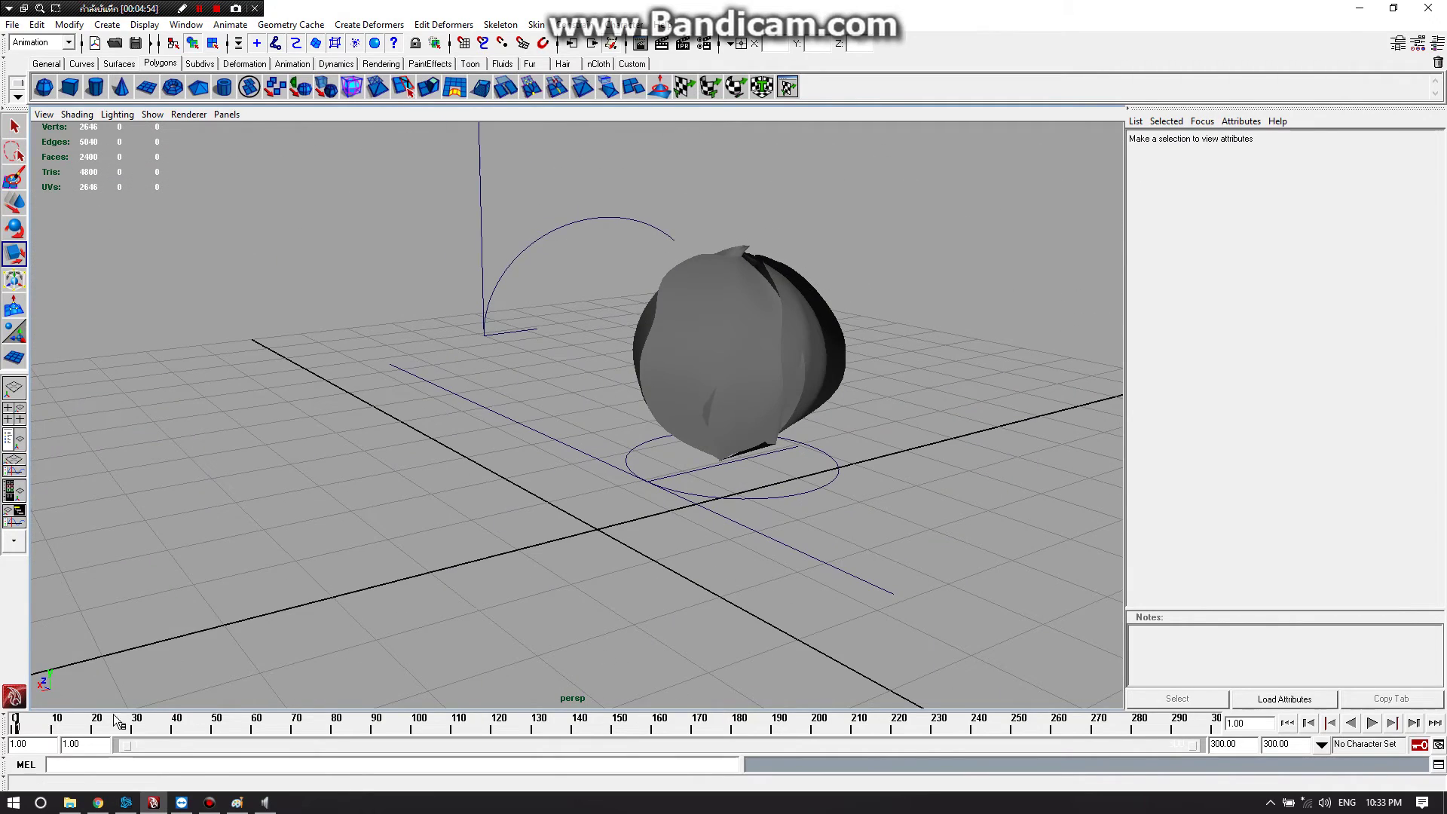
left_click(1373, 723)
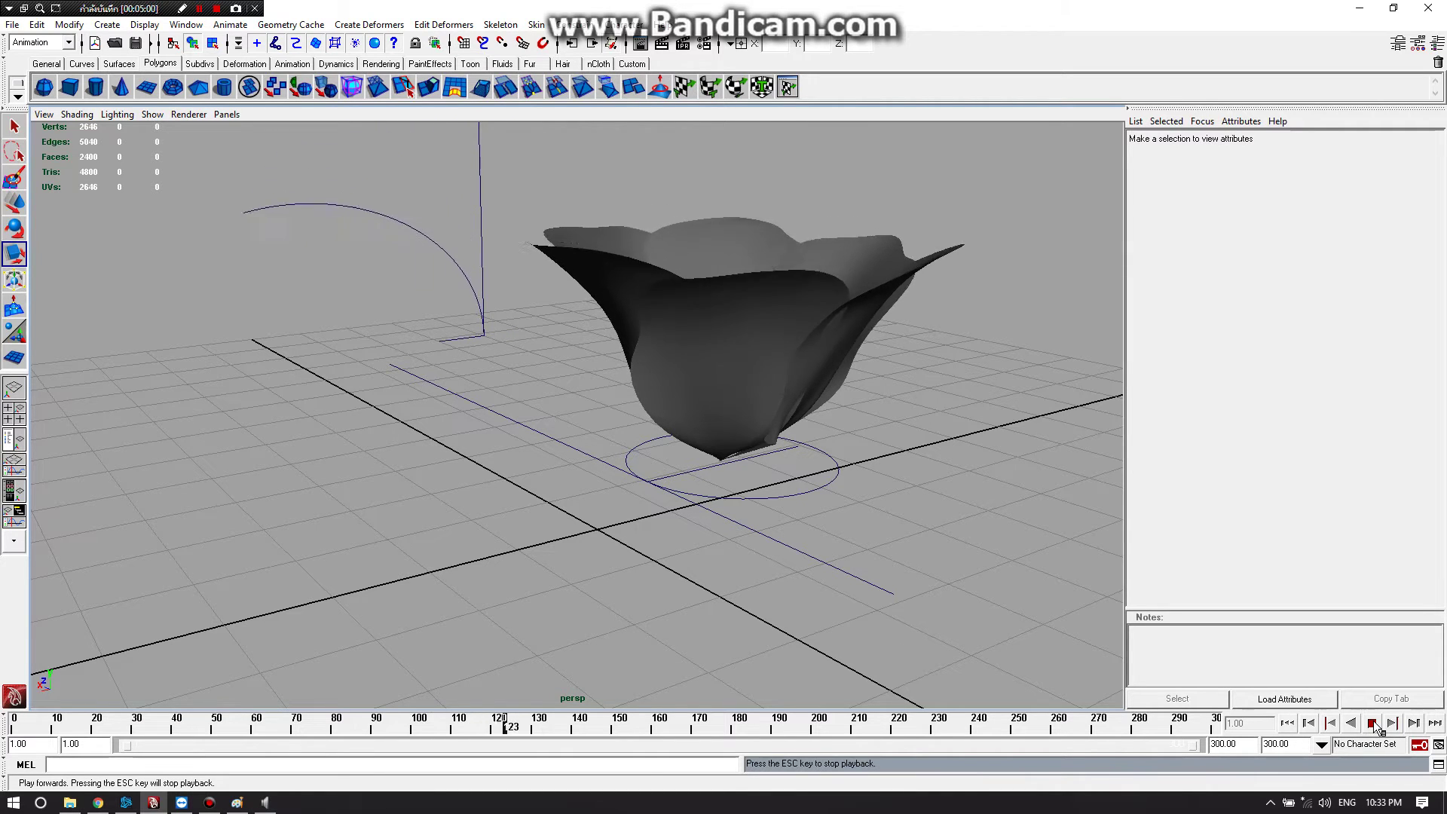
left_click(1373, 724)
left_click_drag(591, 725, 14, 734)
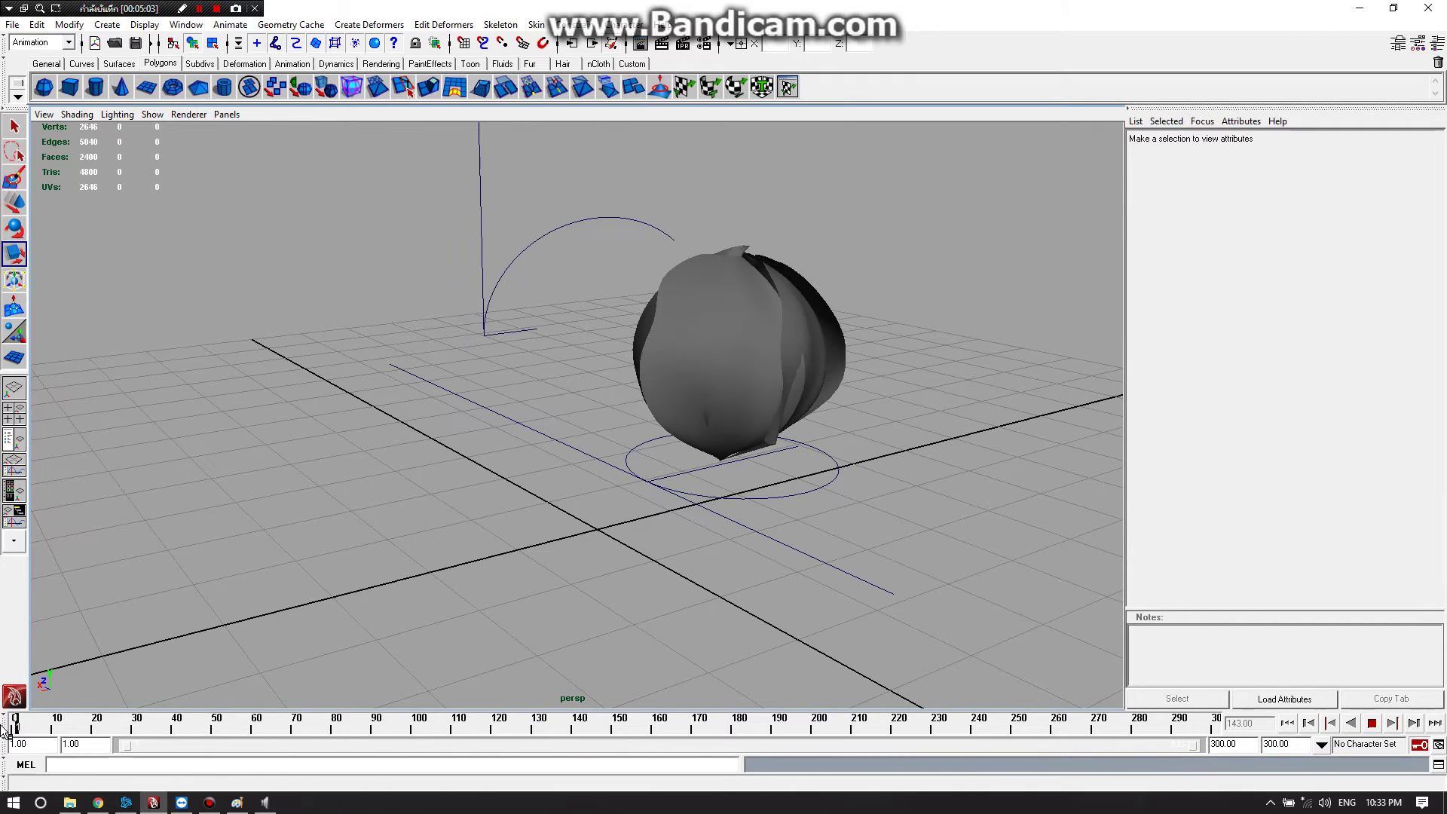
mouse_move(576, 603)
left_mouse_down("alt")
mouse_move(474, 574)
mouse_move(542, 590)
left_mouse_up("alt")
Select the bud mesh and duplicate it into polySurface2 with Ctrl+D
key("r")
left_click_drag(749, 526, 724, 526, "alt")
left_click(686, 383)
mouse_move(687, 382)
left_mouse_down("alt")
mouse_move(834, 382)
mouse_move(753, 437)
left_mouse_up("alt")
key("w")
scroll(691, 458, "down", 3)
key("ctrl+d")
Move the copied bud left, then play and rewind to frame 1 to compare both buds
left_click_drag(614, 450, 294, 445)
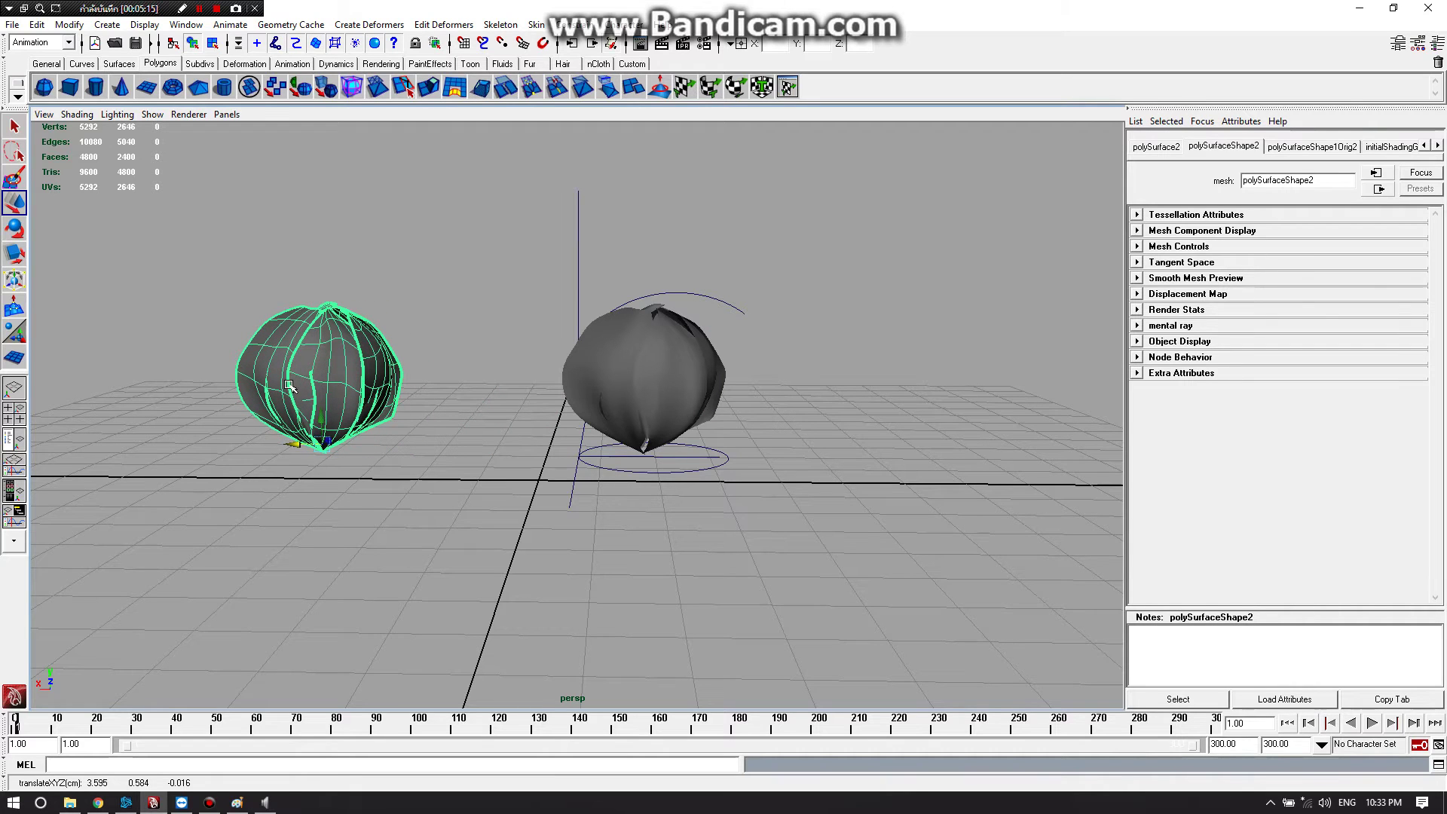
left_click(1372, 723)
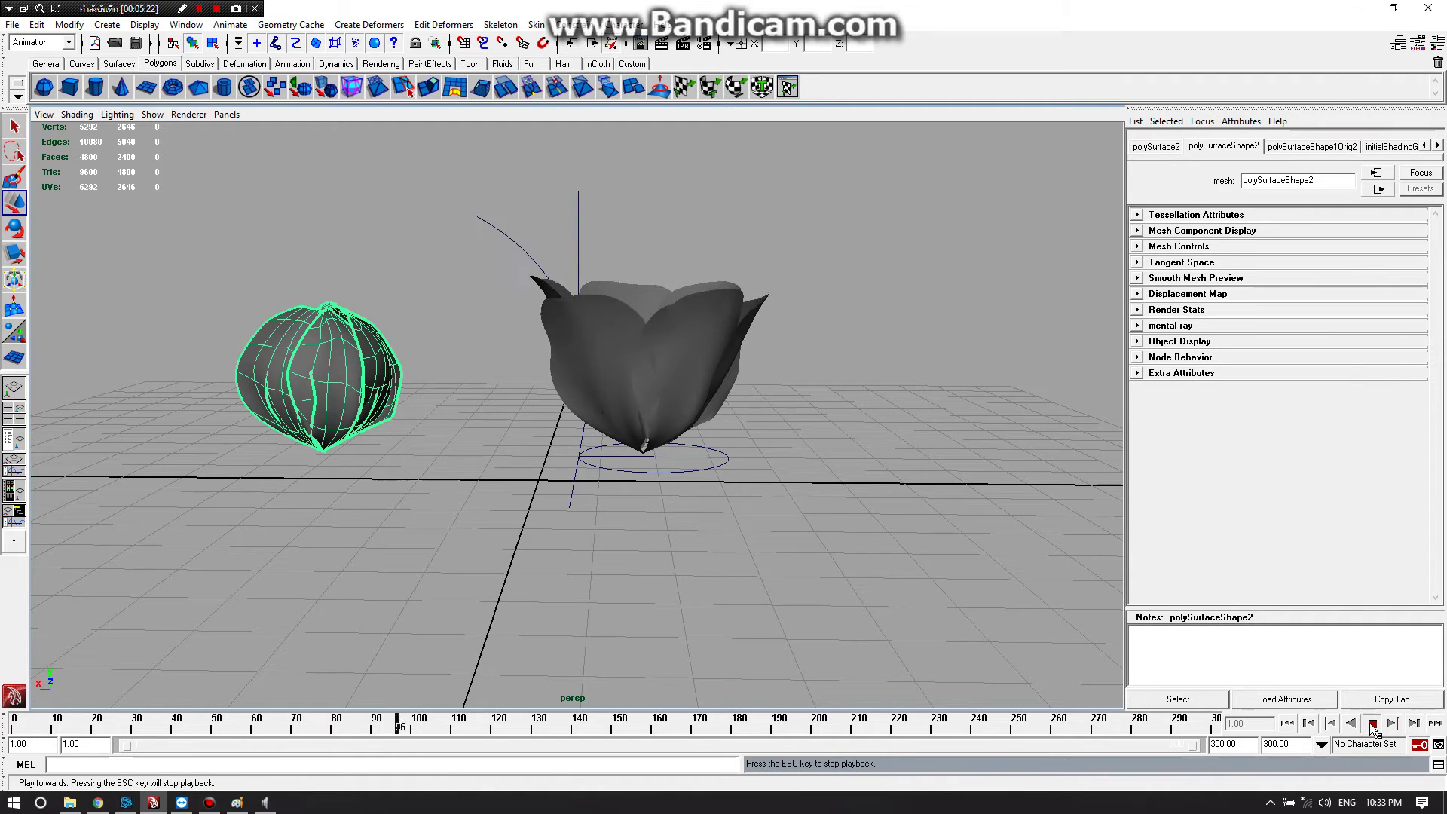
key("Escape")
key("alt+shift+v")
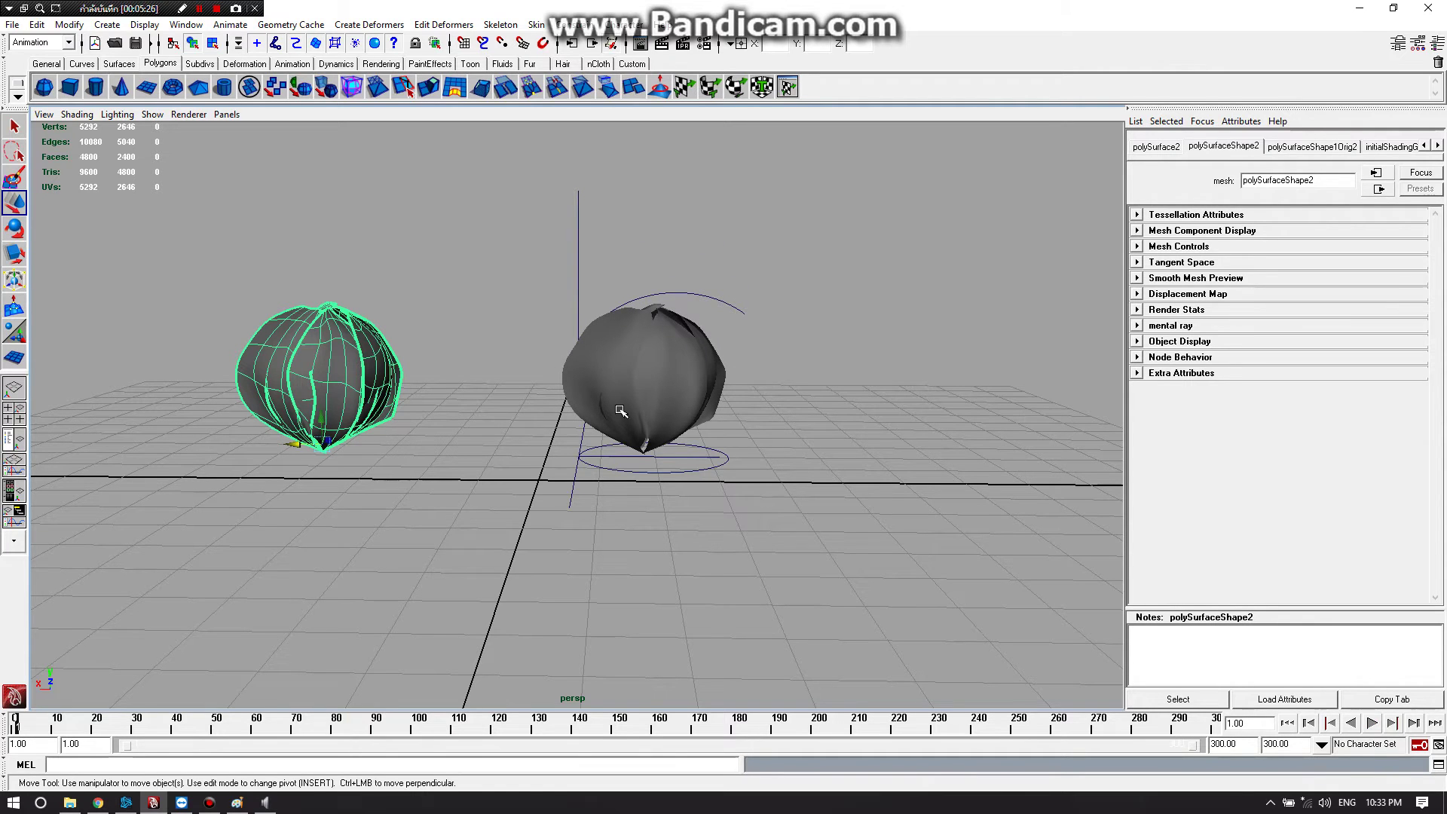
Recentre the view on both buds and select the original bud on the right
left_click(511, 396)
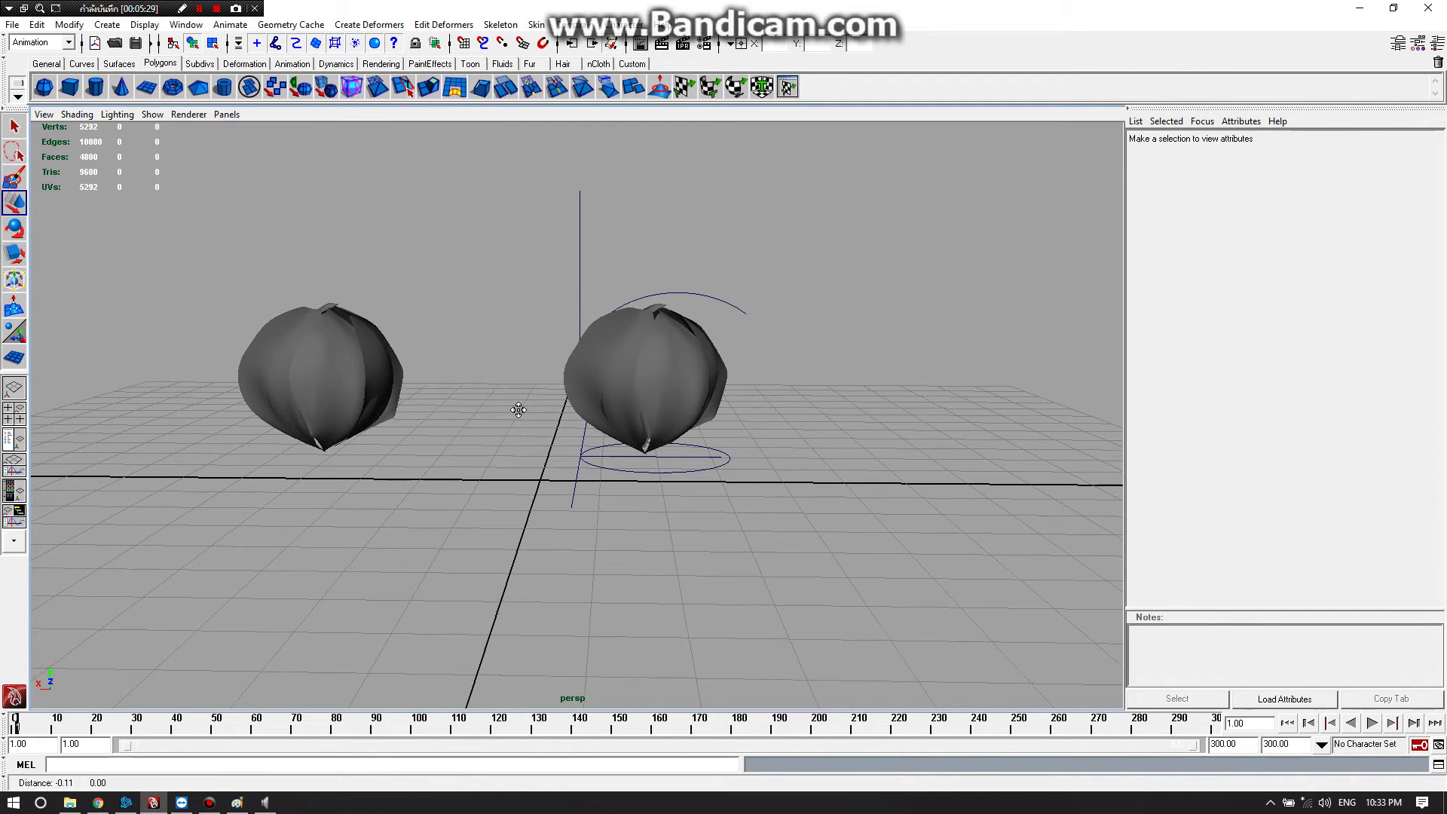
middle_click_drag(491, 414, 702, 392, "alt")
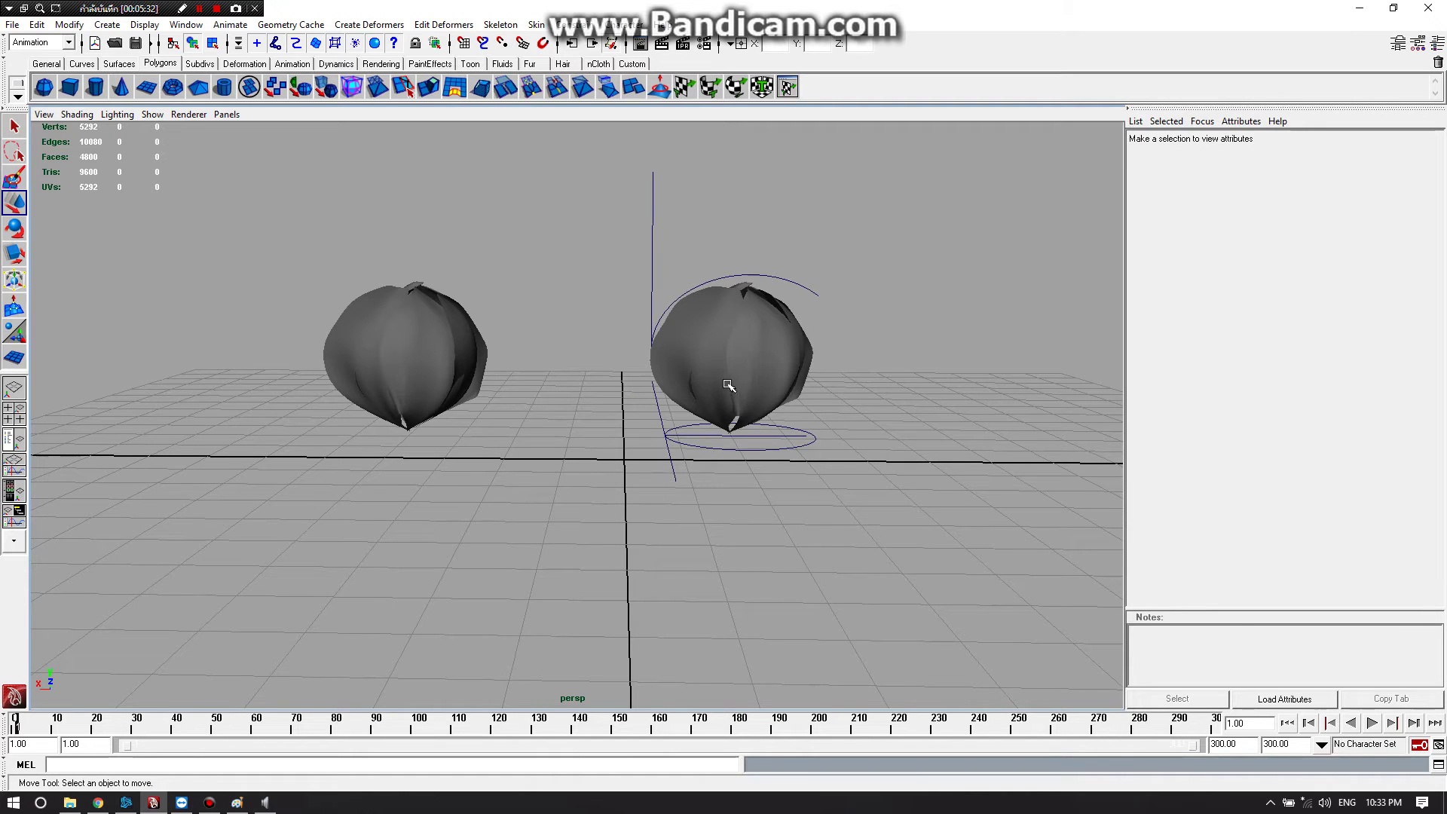
left_click(719, 386)
mouse_move(844, 384)
left_mouse_down("alt")
mouse_move(844, 411)
mouse_move(719, 429)
left_mouse_up("alt")
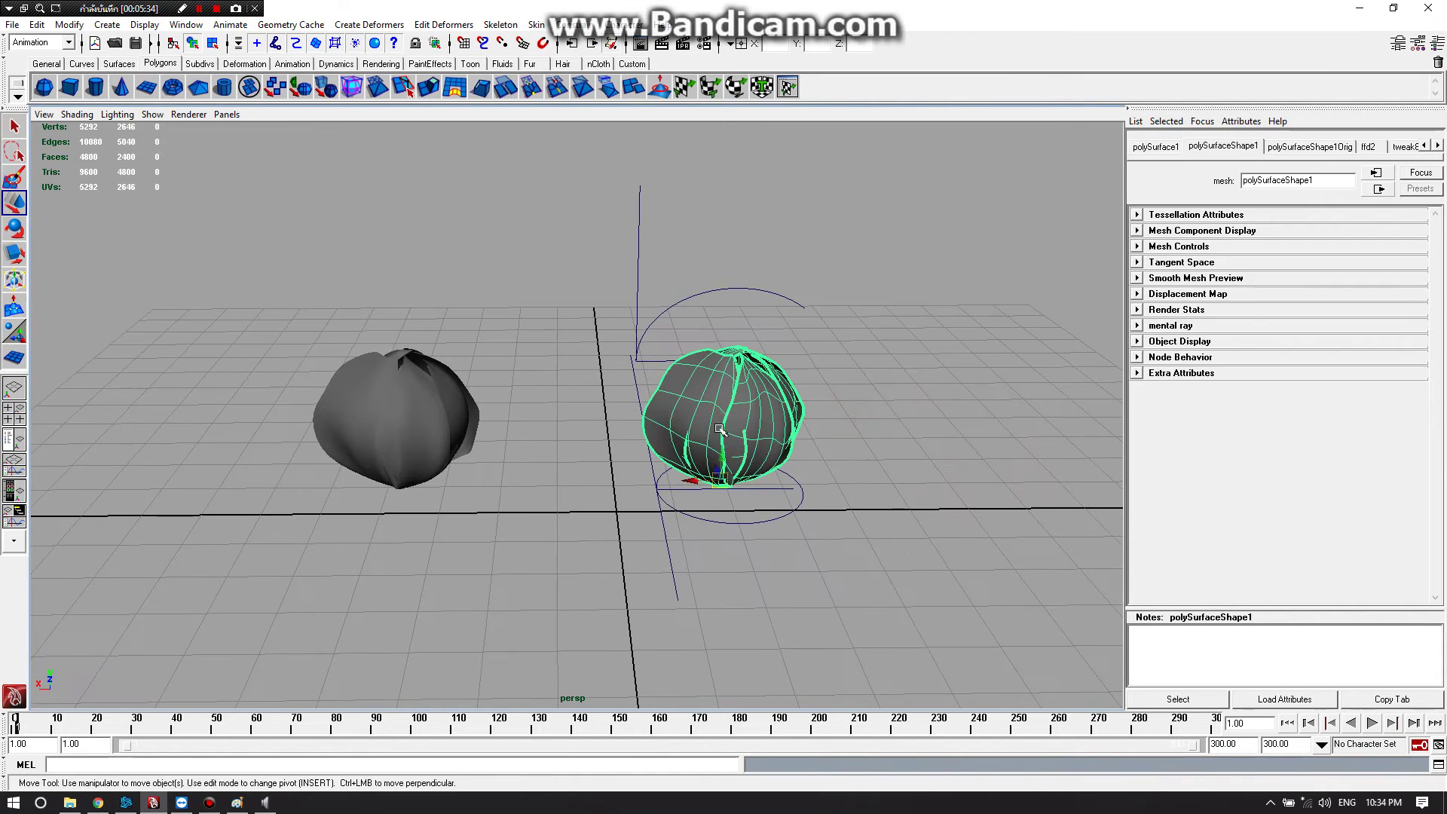
mouse_move(812, 428)
left_mouse_down("alt")
mouse_move(821, 414)
mouse_move(735, 413)
mouse_move(784, 443)
mouse_move(828, 435)
left_mouse_up("alt")
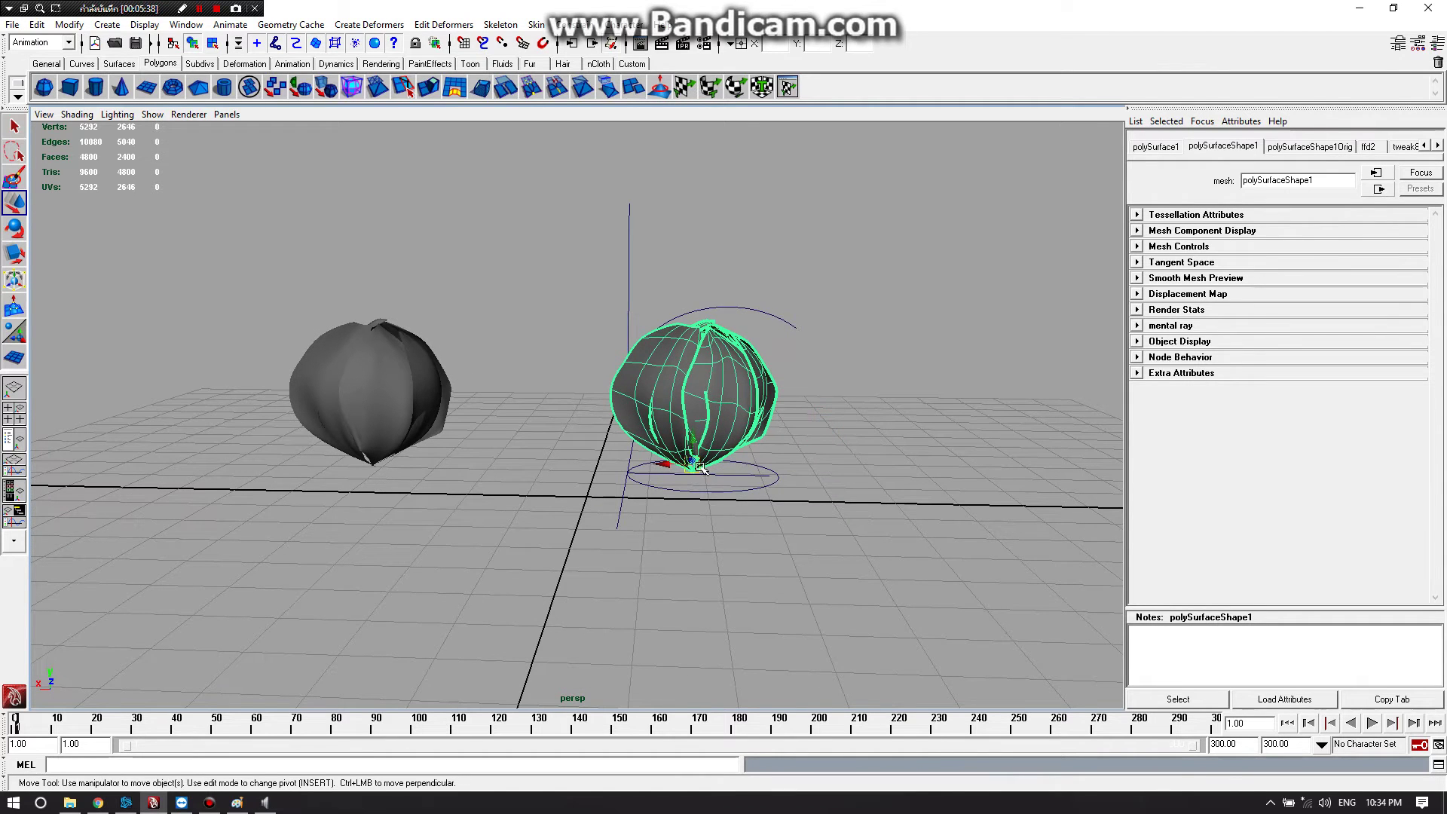
Undo accidental moves of the original bud so it stays in place and selected
left_click_drag(703, 467, 861, 407)
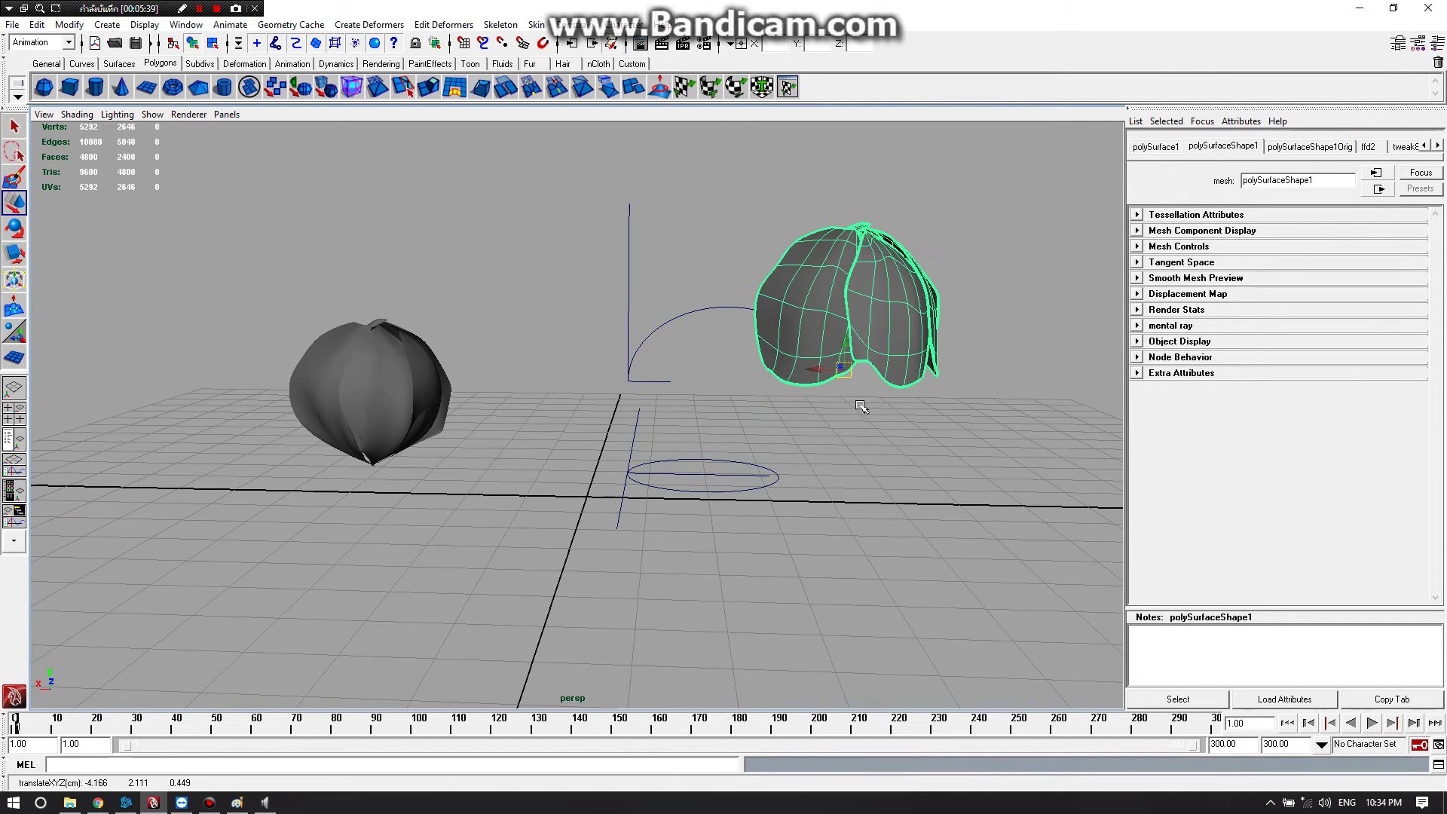
key("ctrl+z")
mouse_move(693, 465)
left_mouse_down()
mouse_move(779, 439)
mouse_move(562, 483)
left_mouse_up()
key("ctrl+z")
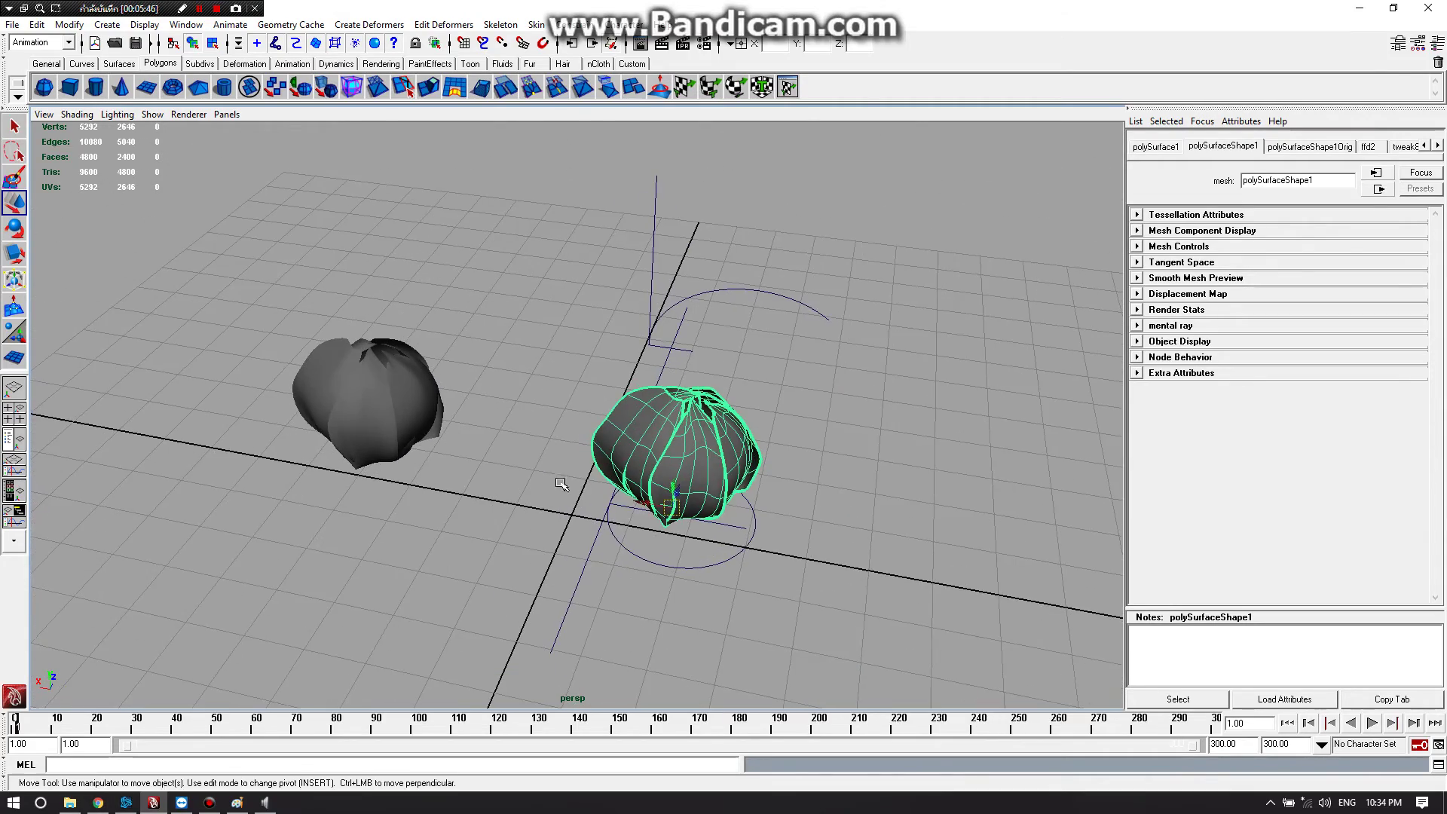
left_click(880, 460)
mouse_move(880, 459)
left_mouse_down("alt")
mouse_move(750, 375)
mouse_move(817, 365)
mouse_move(814, 422)
left_mouse_up("alt")
key("ctrl+z")
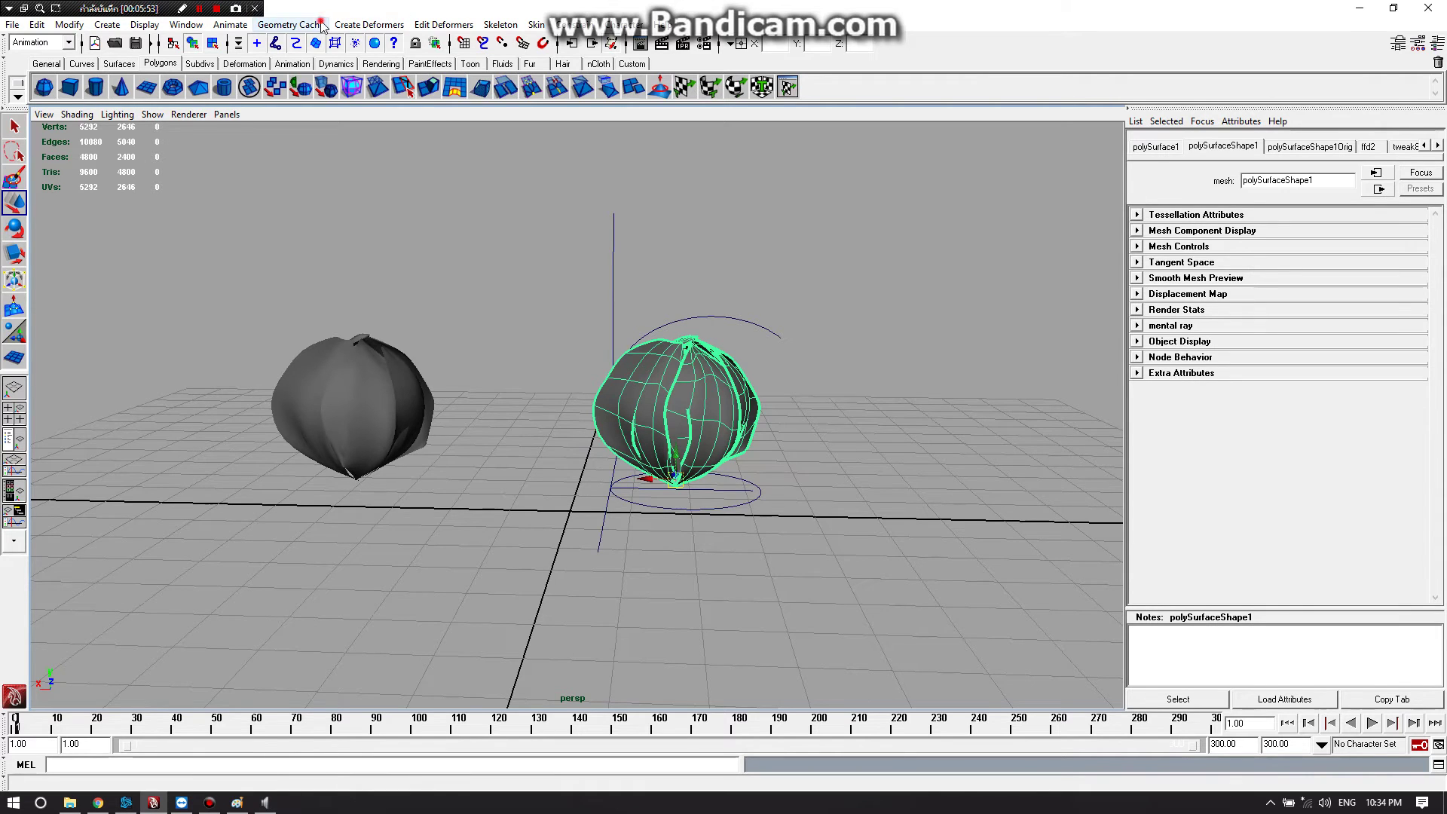
left_click(290, 25)
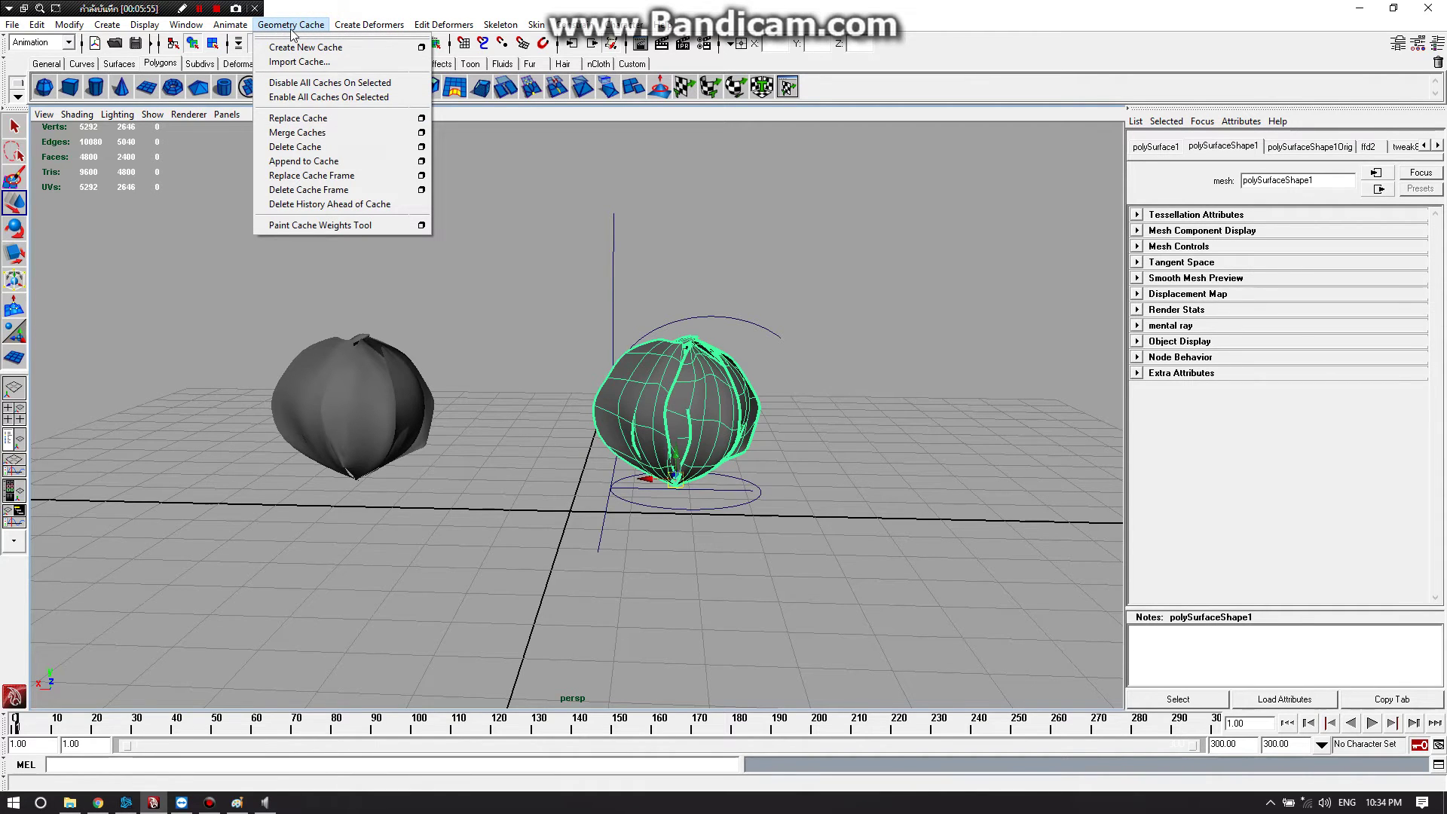
Create a polySurfaceShape1 geometry cache of the original bud using start/end frames 1–250
left_click(420, 48)
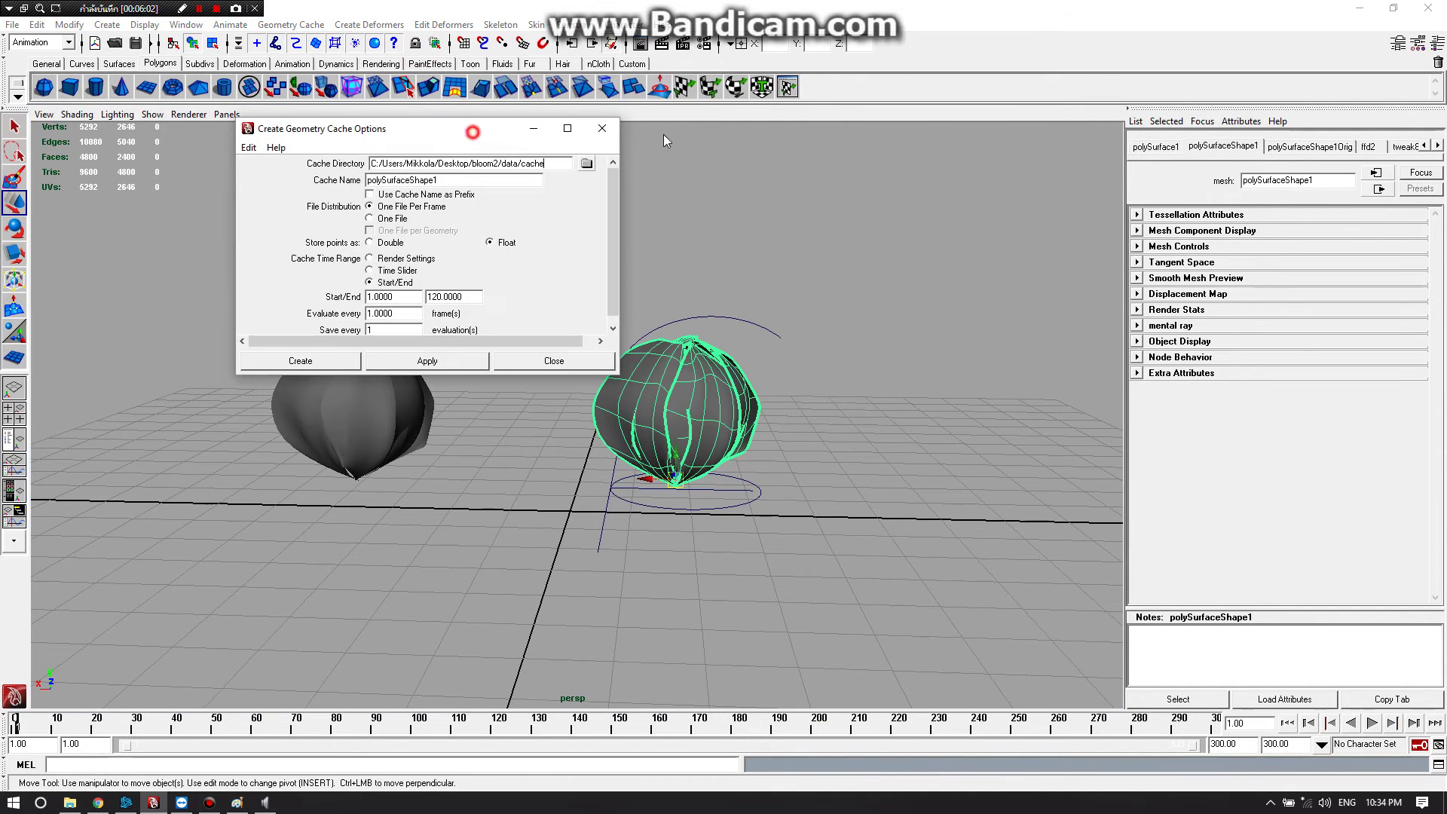
left_click_drag(559, 138, 882, 137)
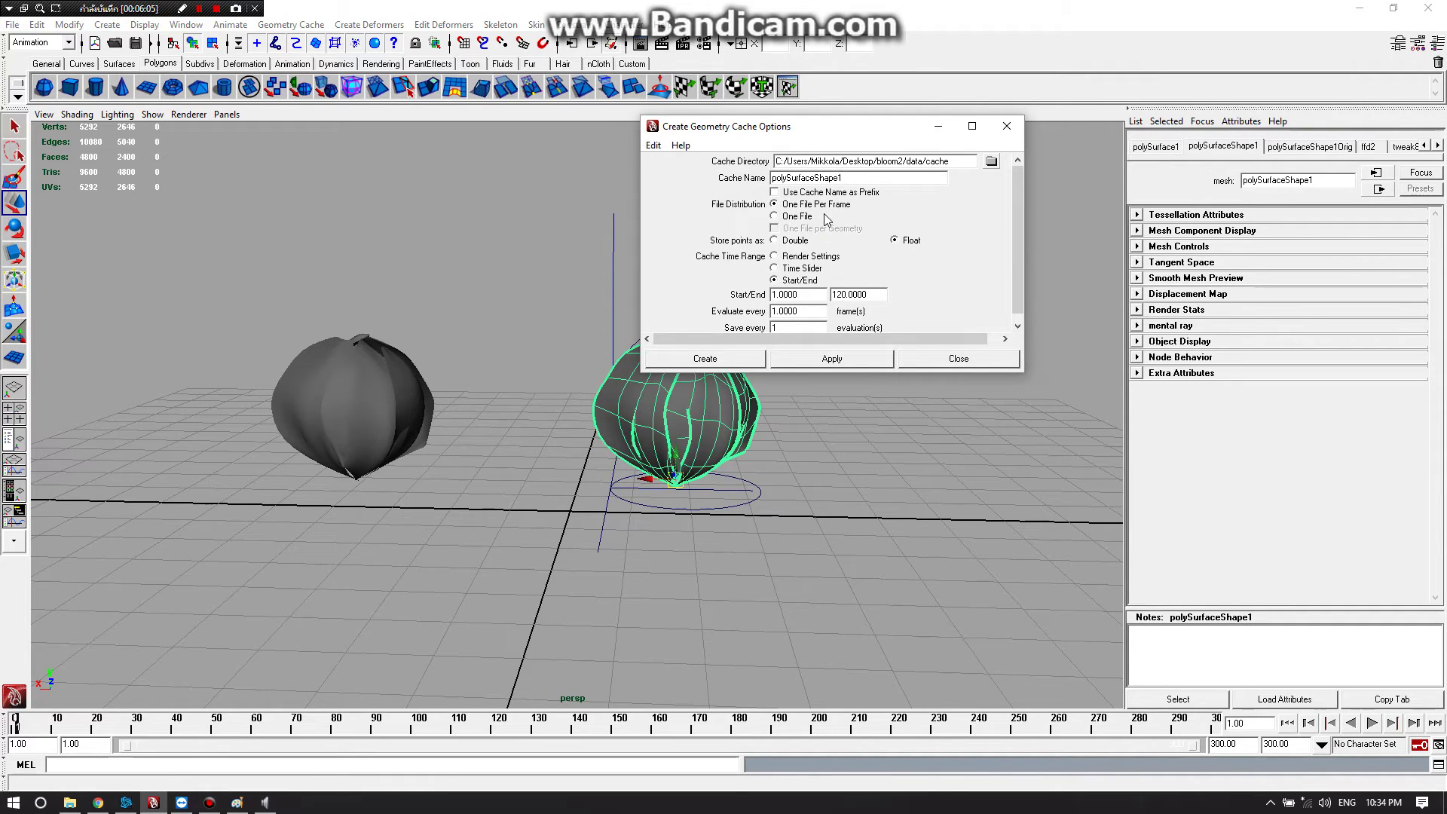
left_click(780, 282)
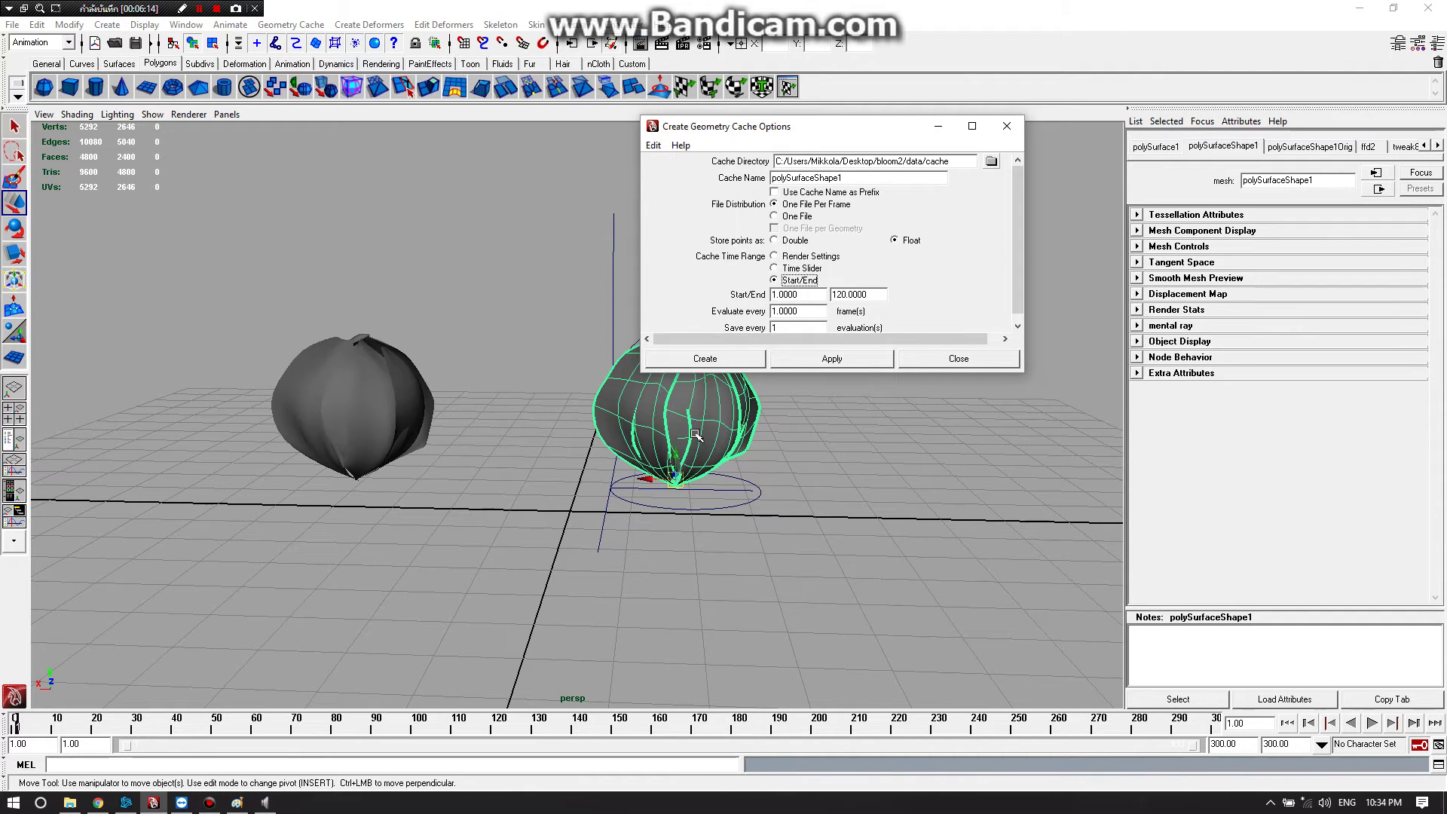
key("Tab")
key("Tab")
type("250")
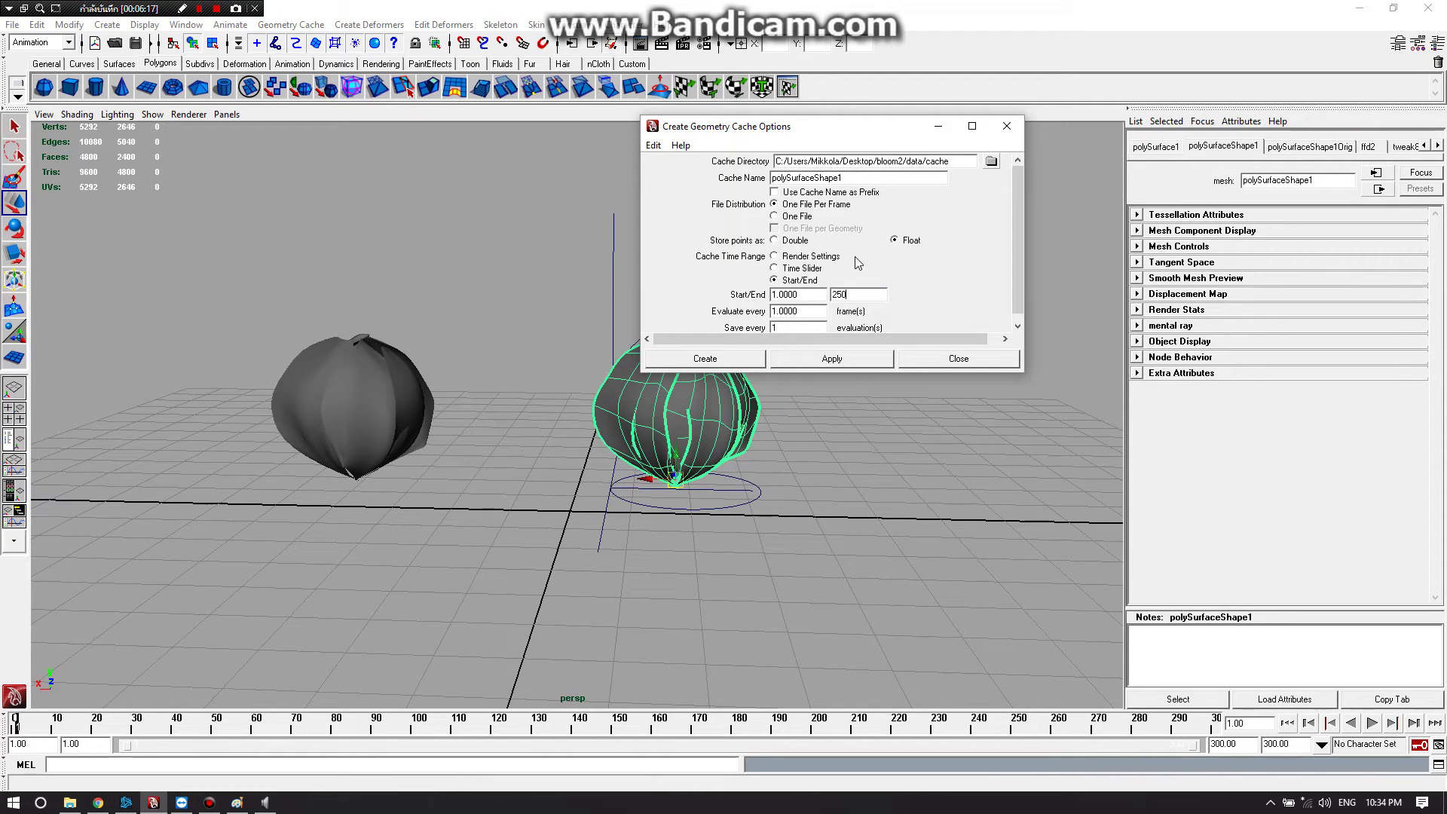
left_click(896, 268)
left_click(862, 280)
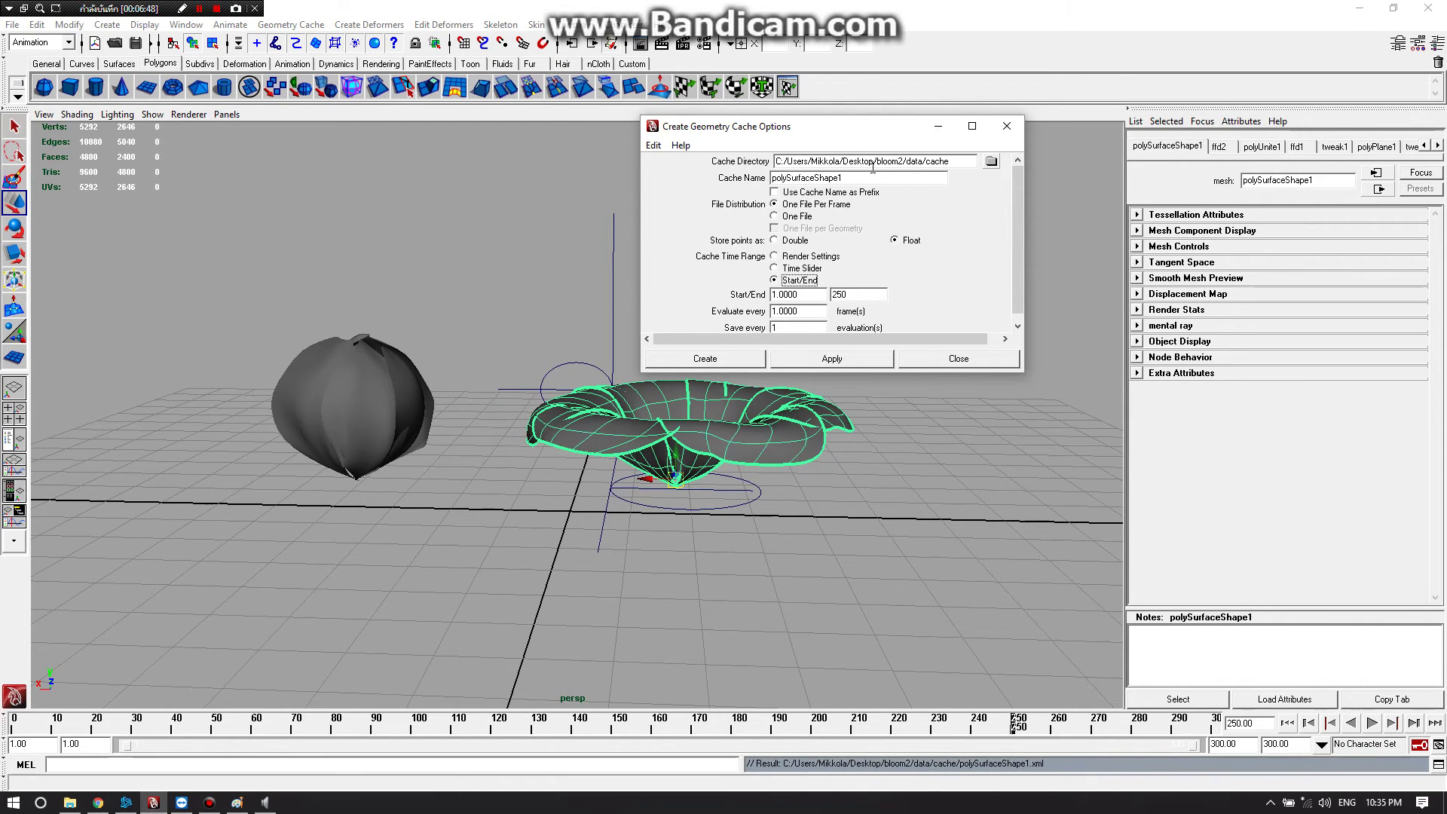
left_click(1006, 126)
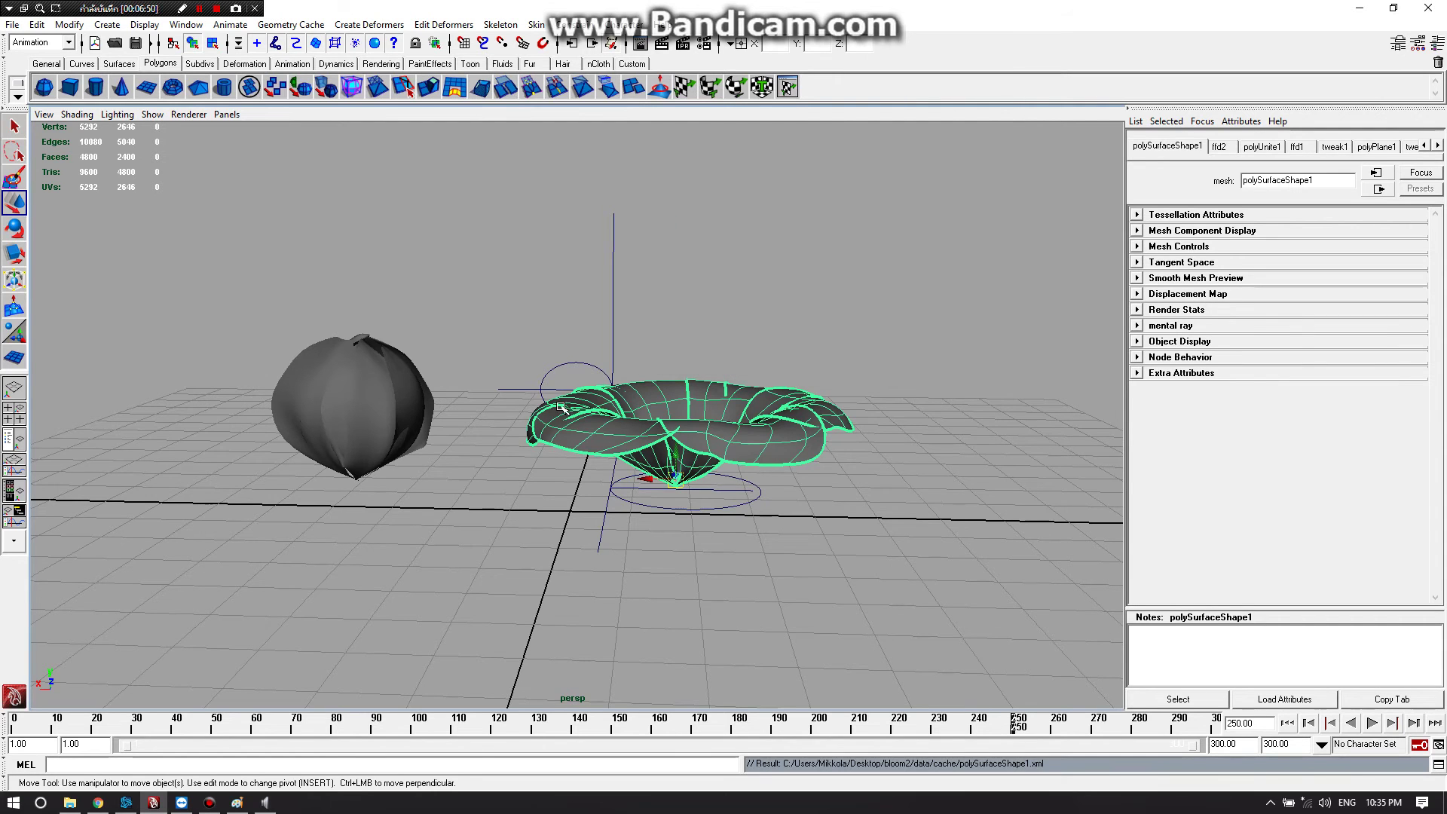
Select the round duplicate mesh on the left, undoing an accidental move along the way
left_click(392, 398)
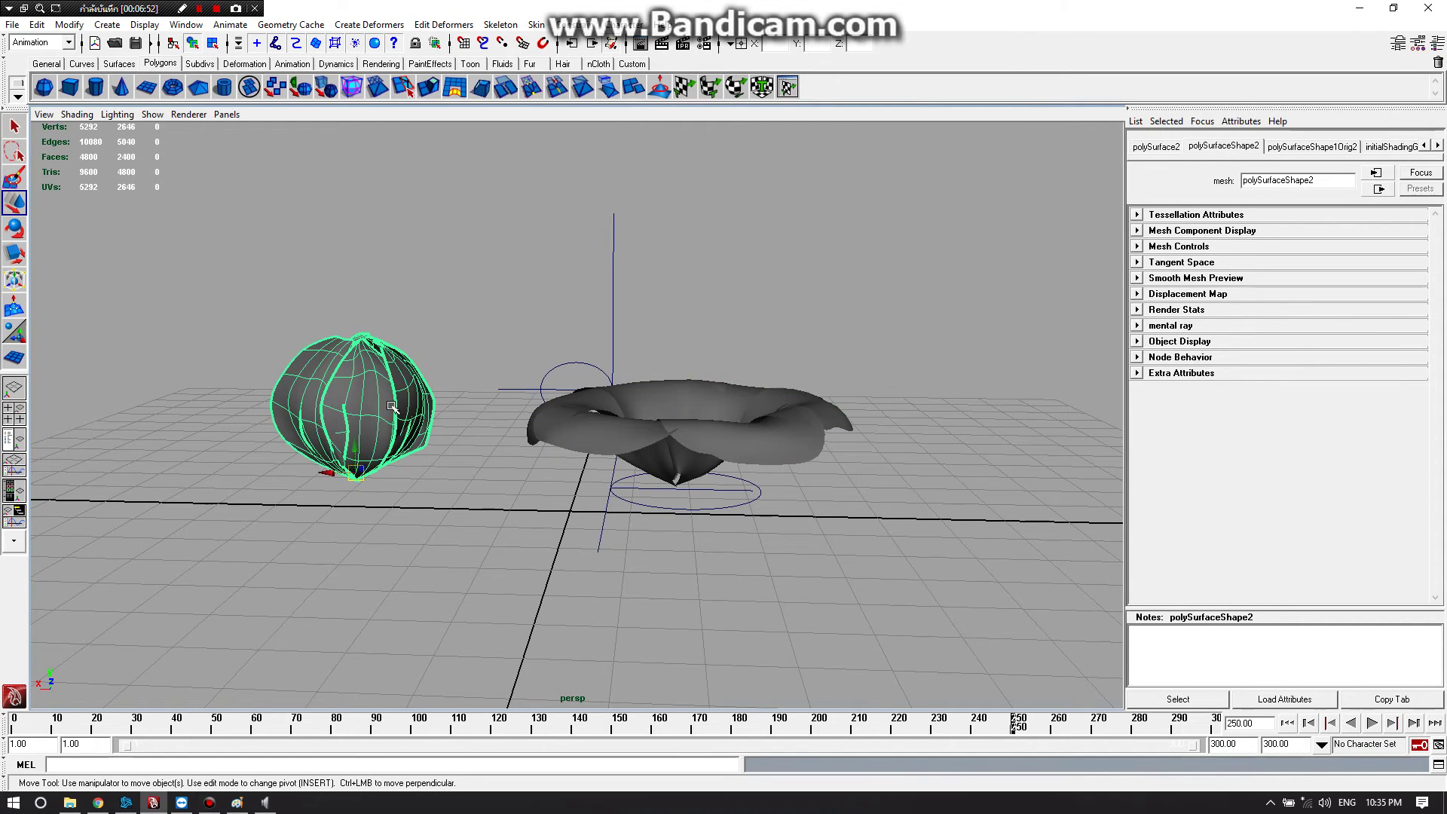
left_click_drag(360, 479, 343, 365)
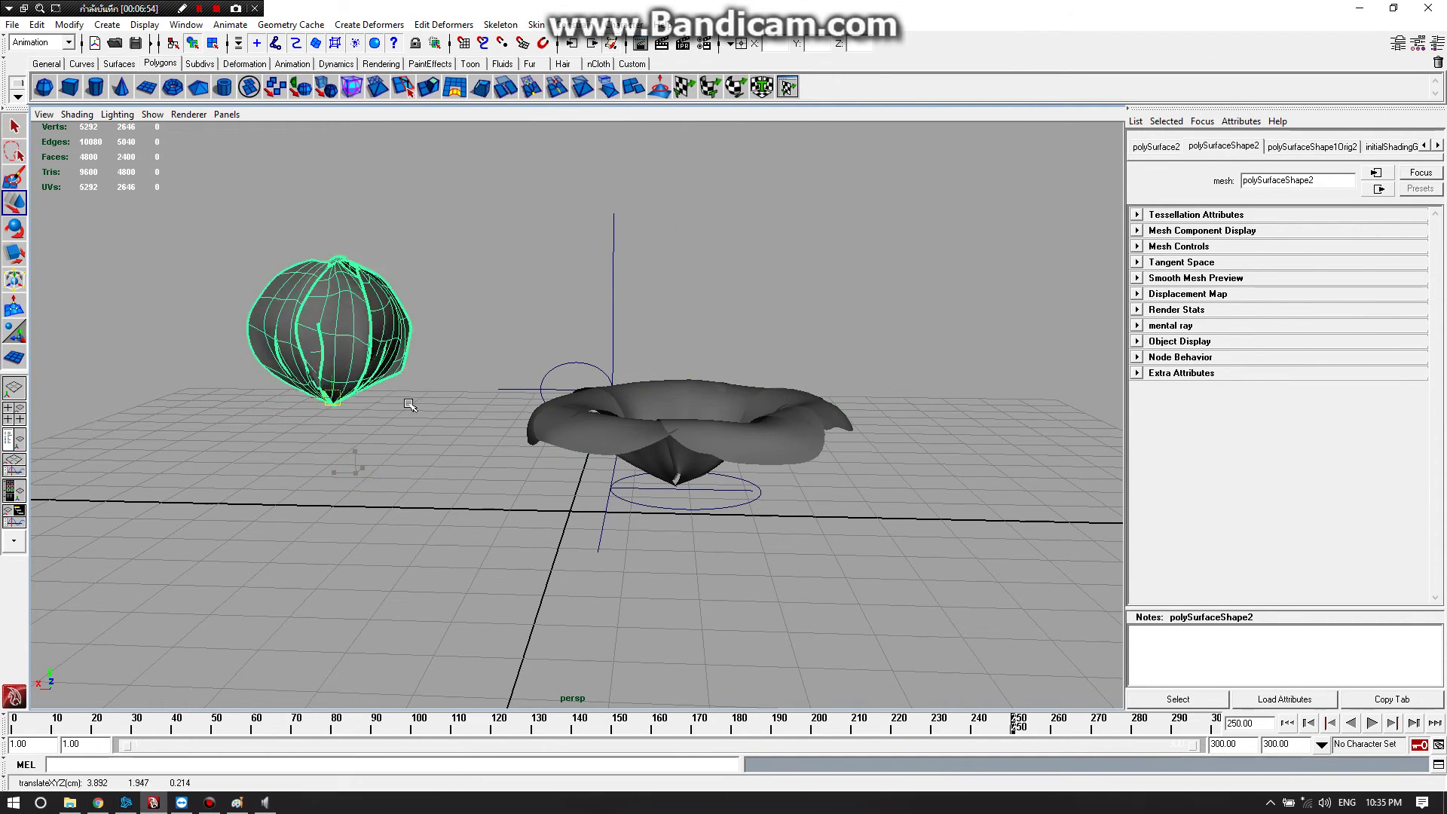
key("ctrl+z")
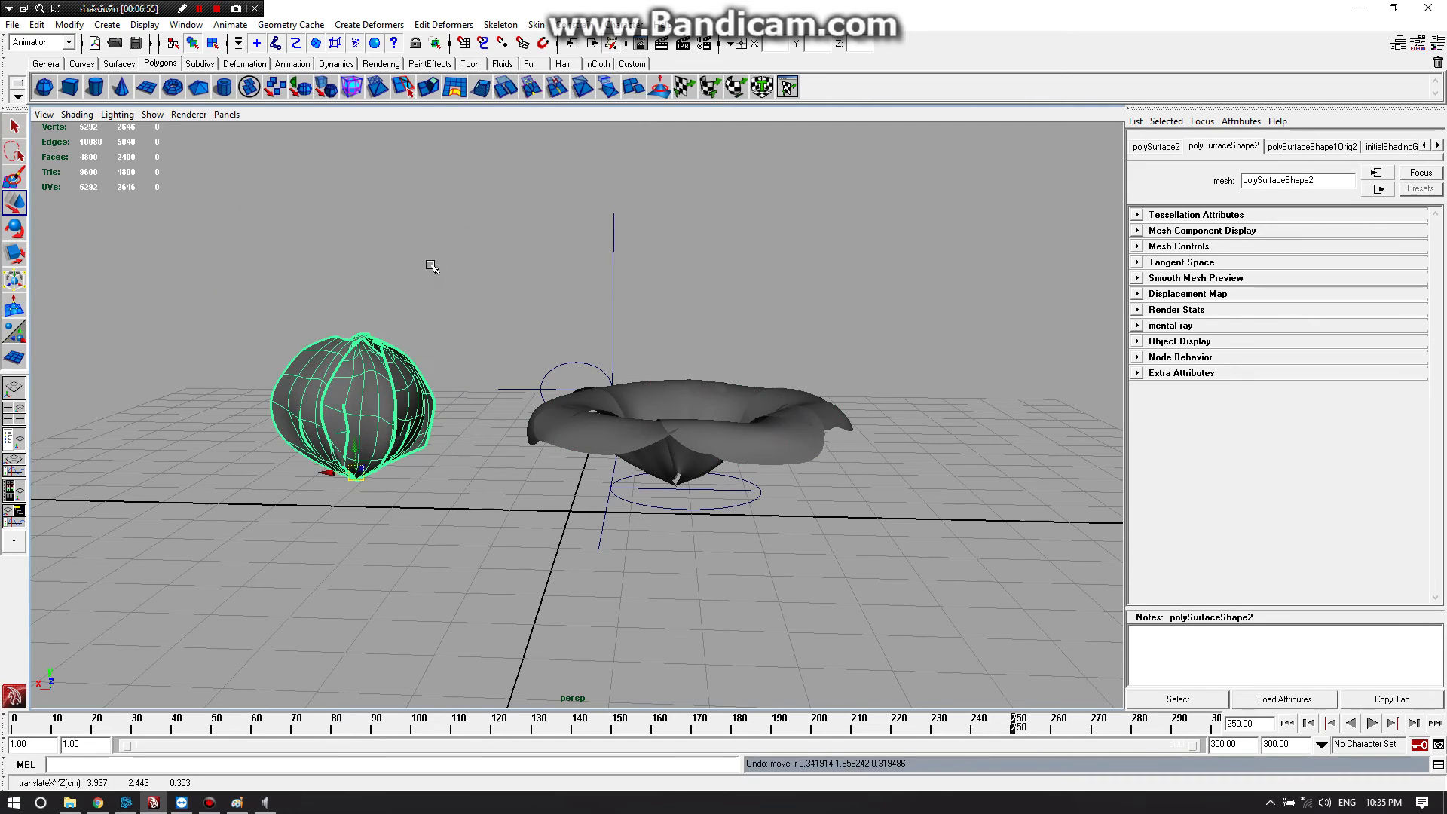
left_click(362, 23)
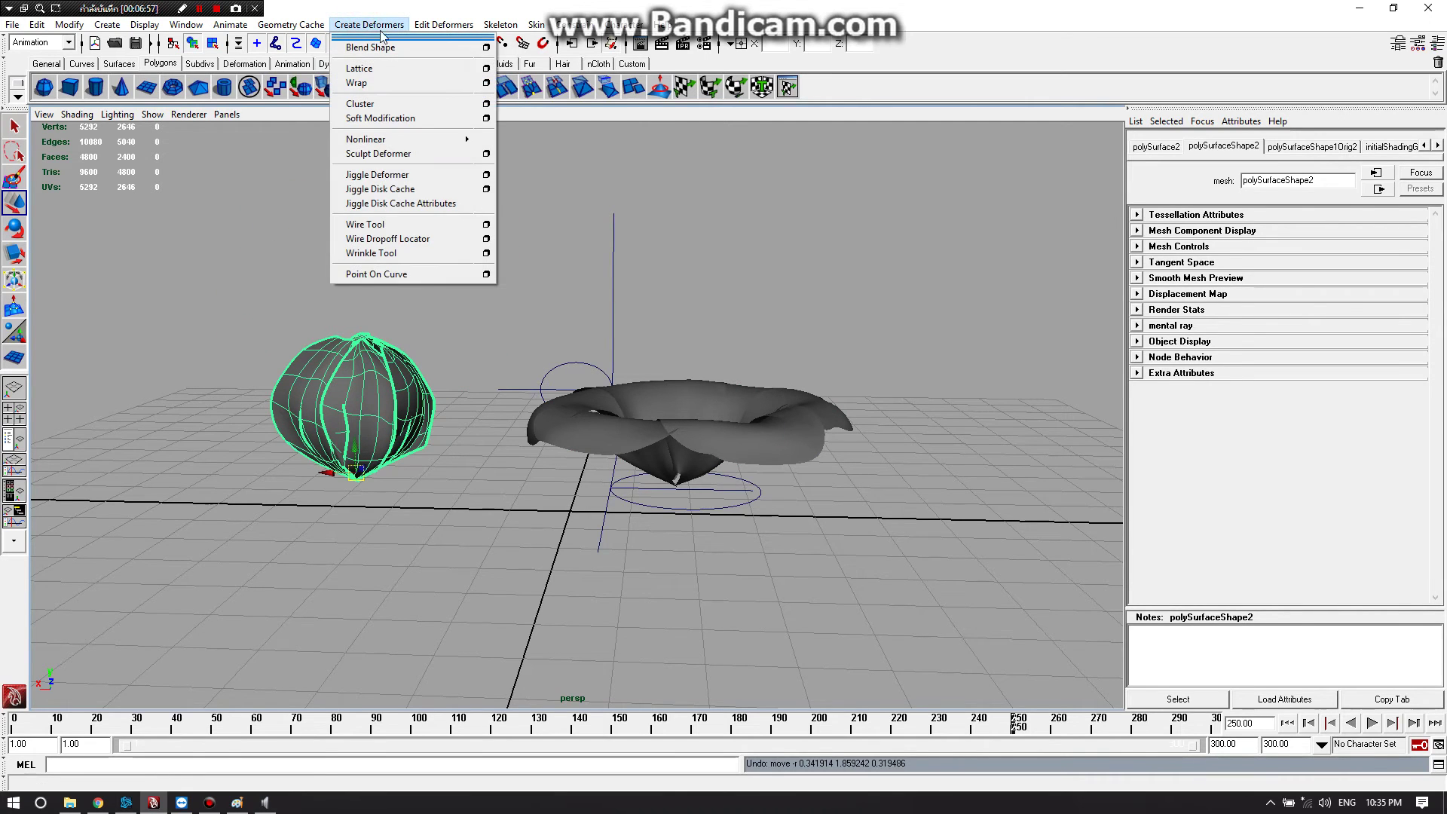
left_click(380, 25)
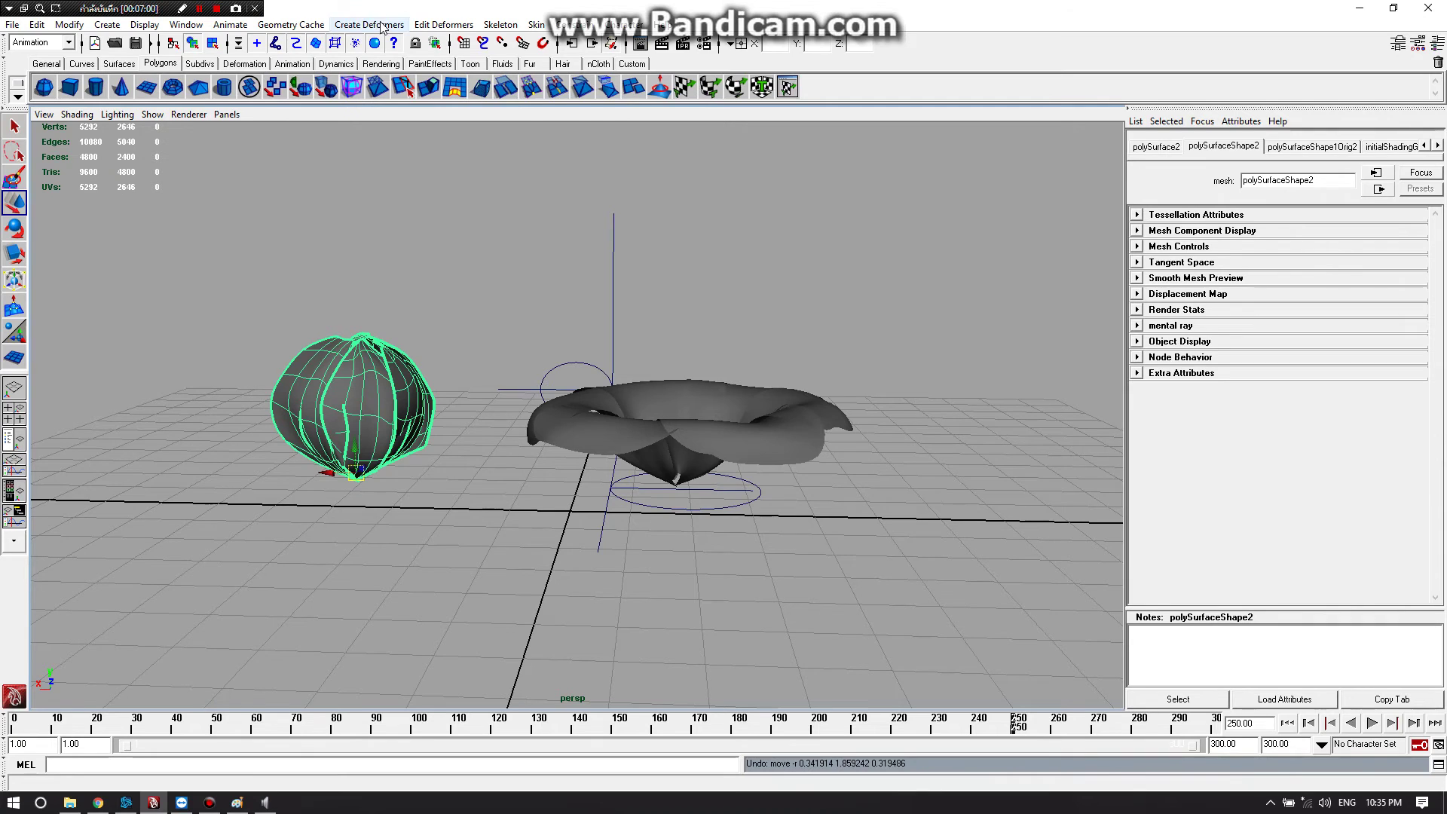
left_click(419, 271)
left_click(324, 358)
Import the polySurfaceShape1 cache from the cache folder onto the duplicate, then return to frame 1
left_click(279, 29)
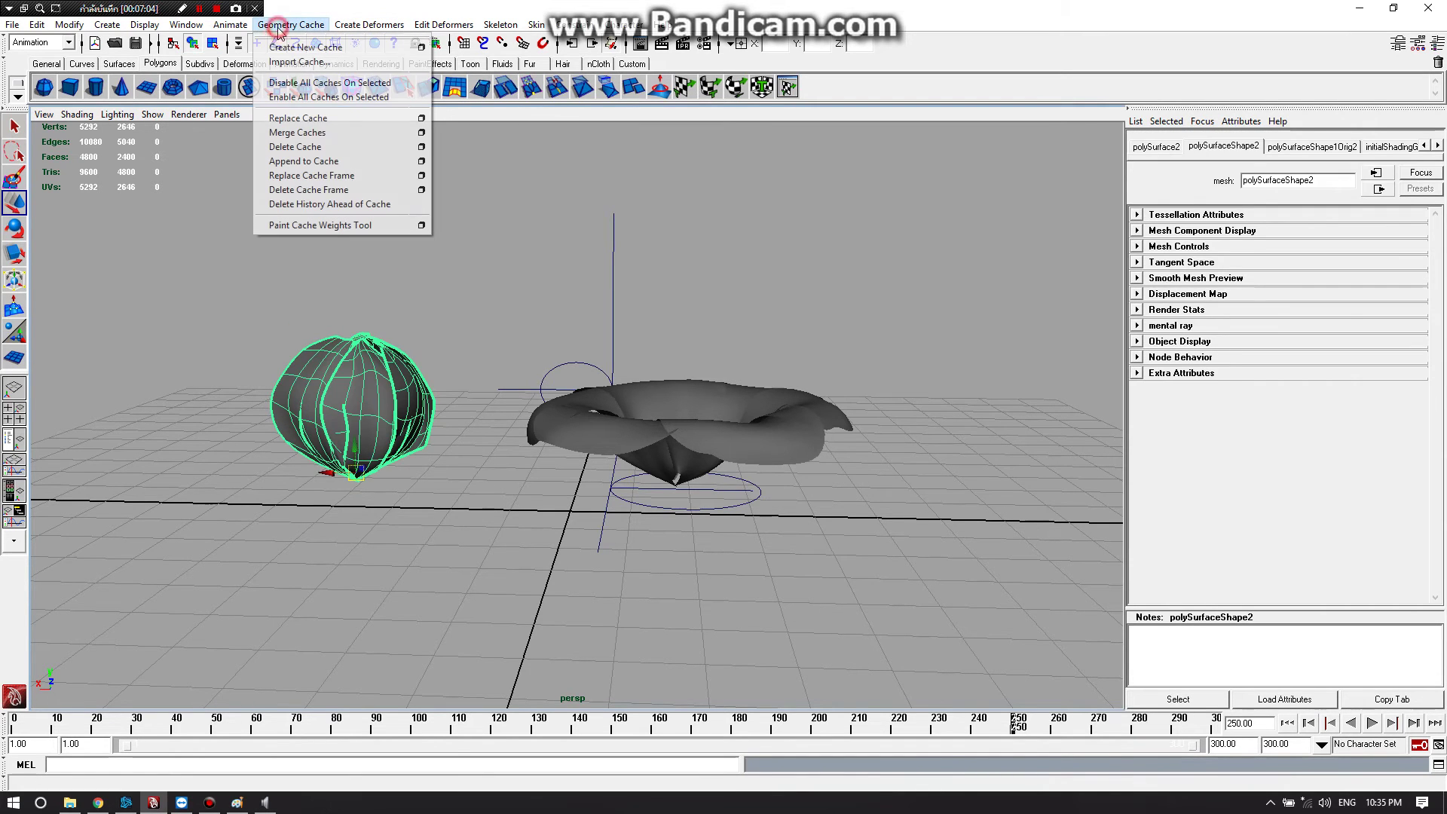
left_click(301, 66)
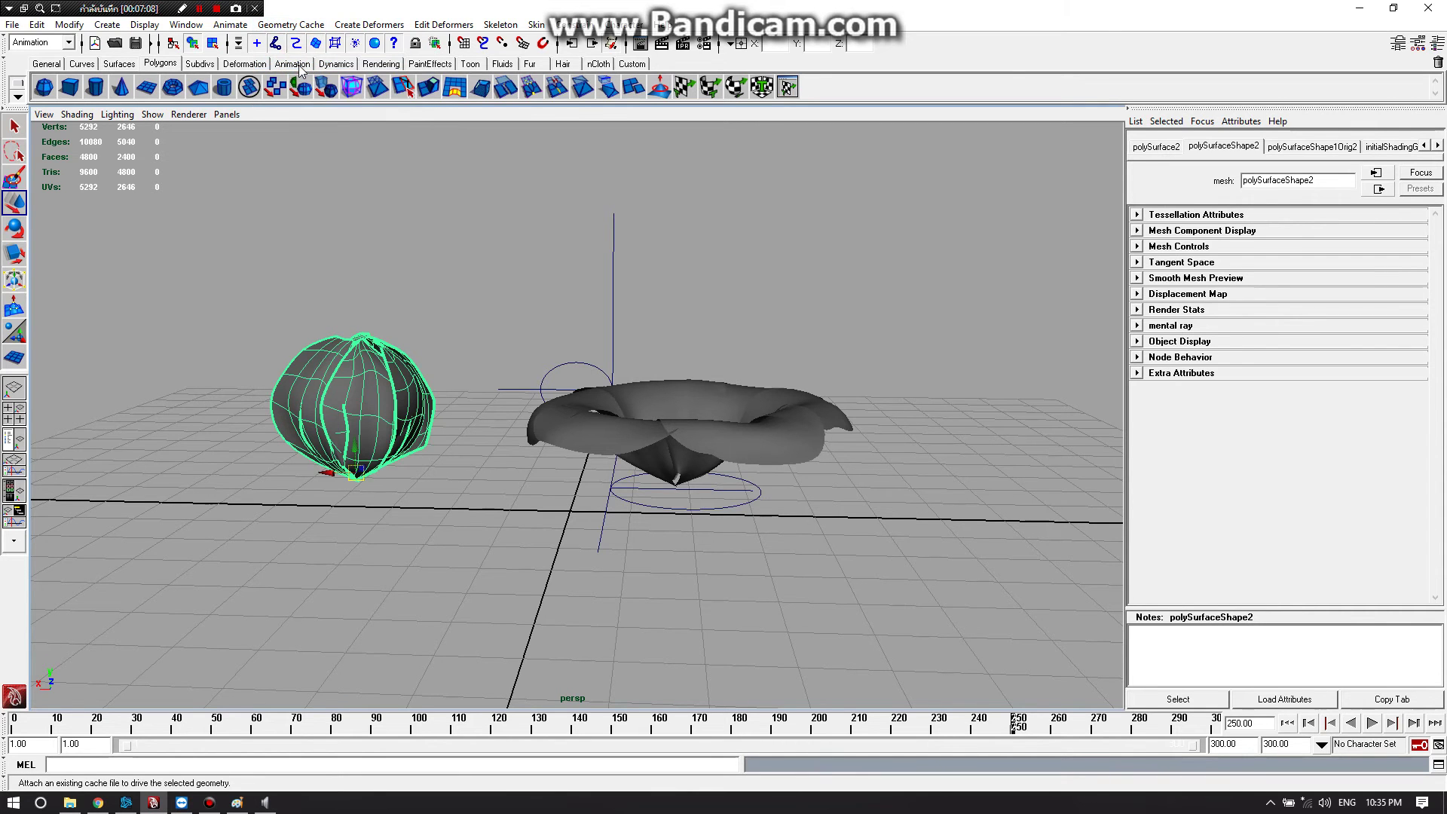
double_click(630, 331)
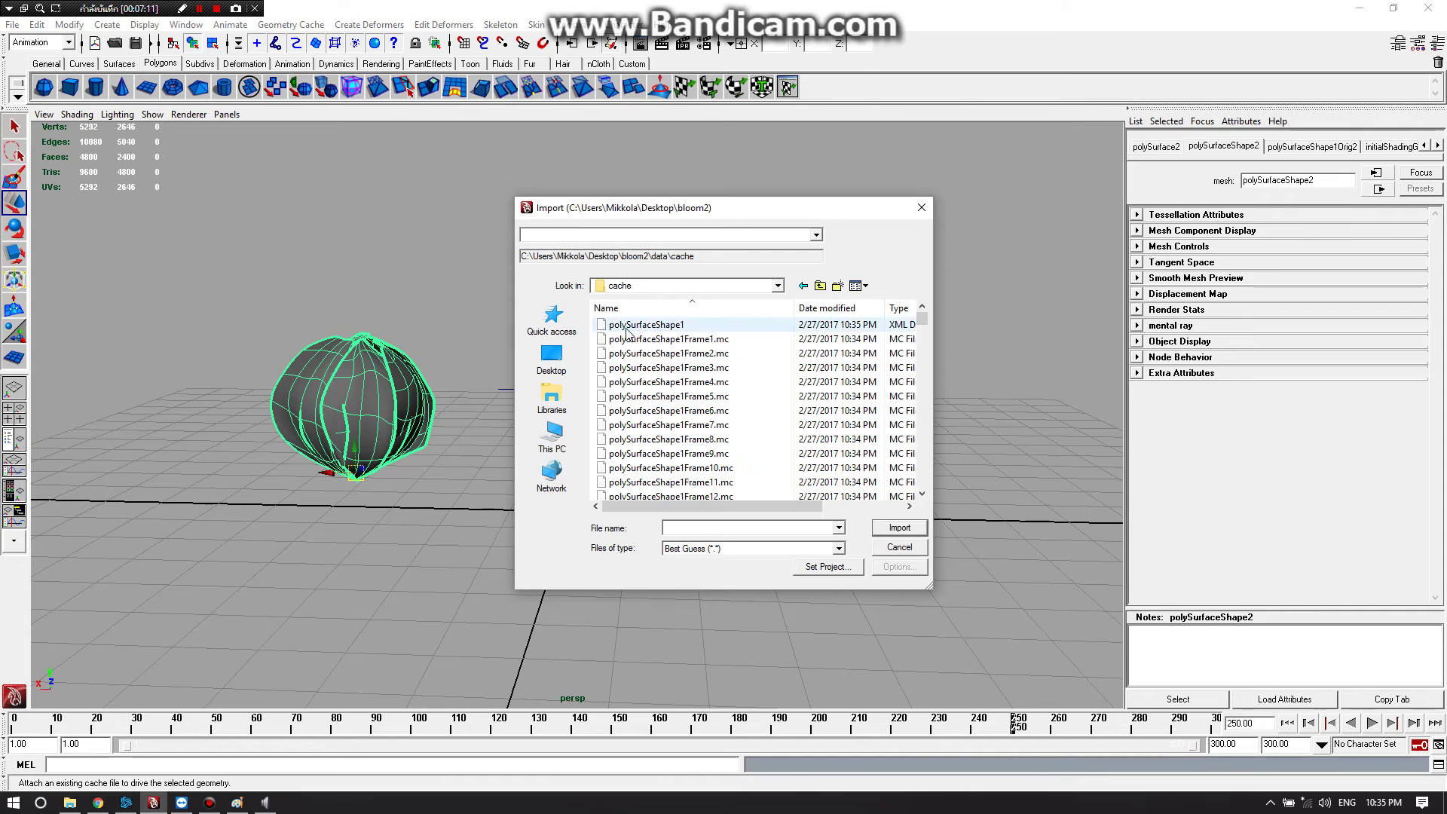
left_click(626, 325)
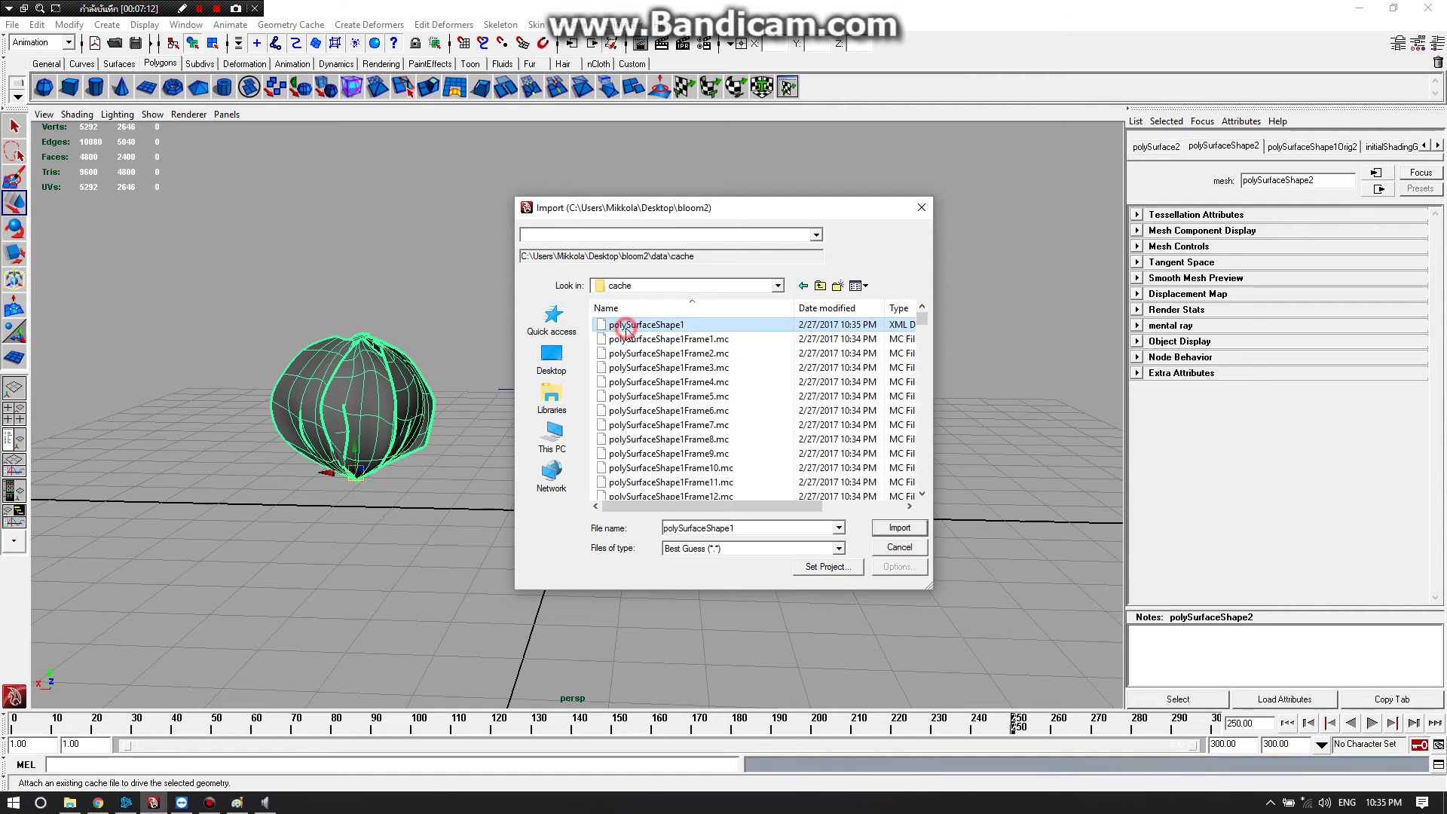
left_click(893, 530)
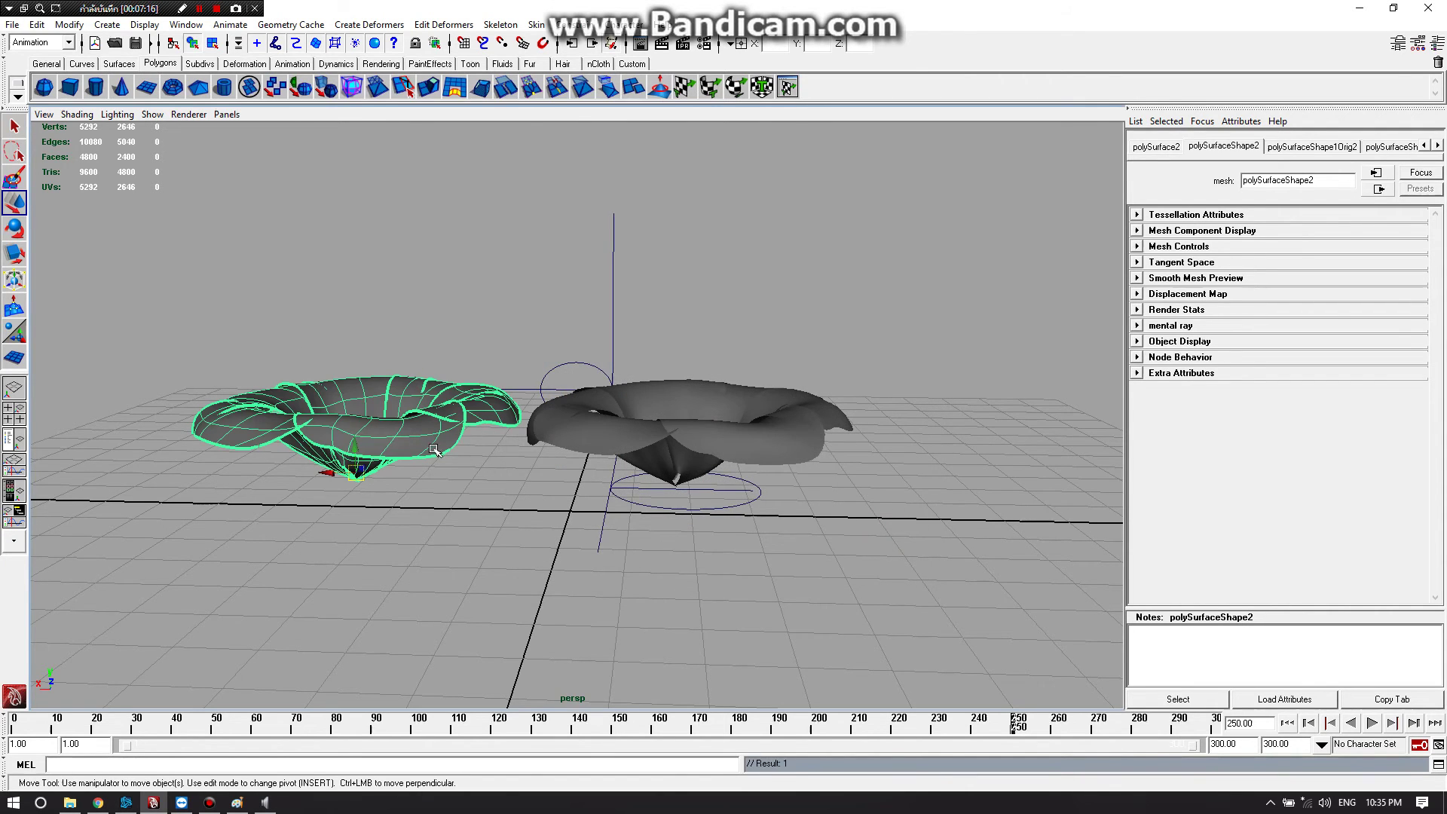
left_click(16, 725)
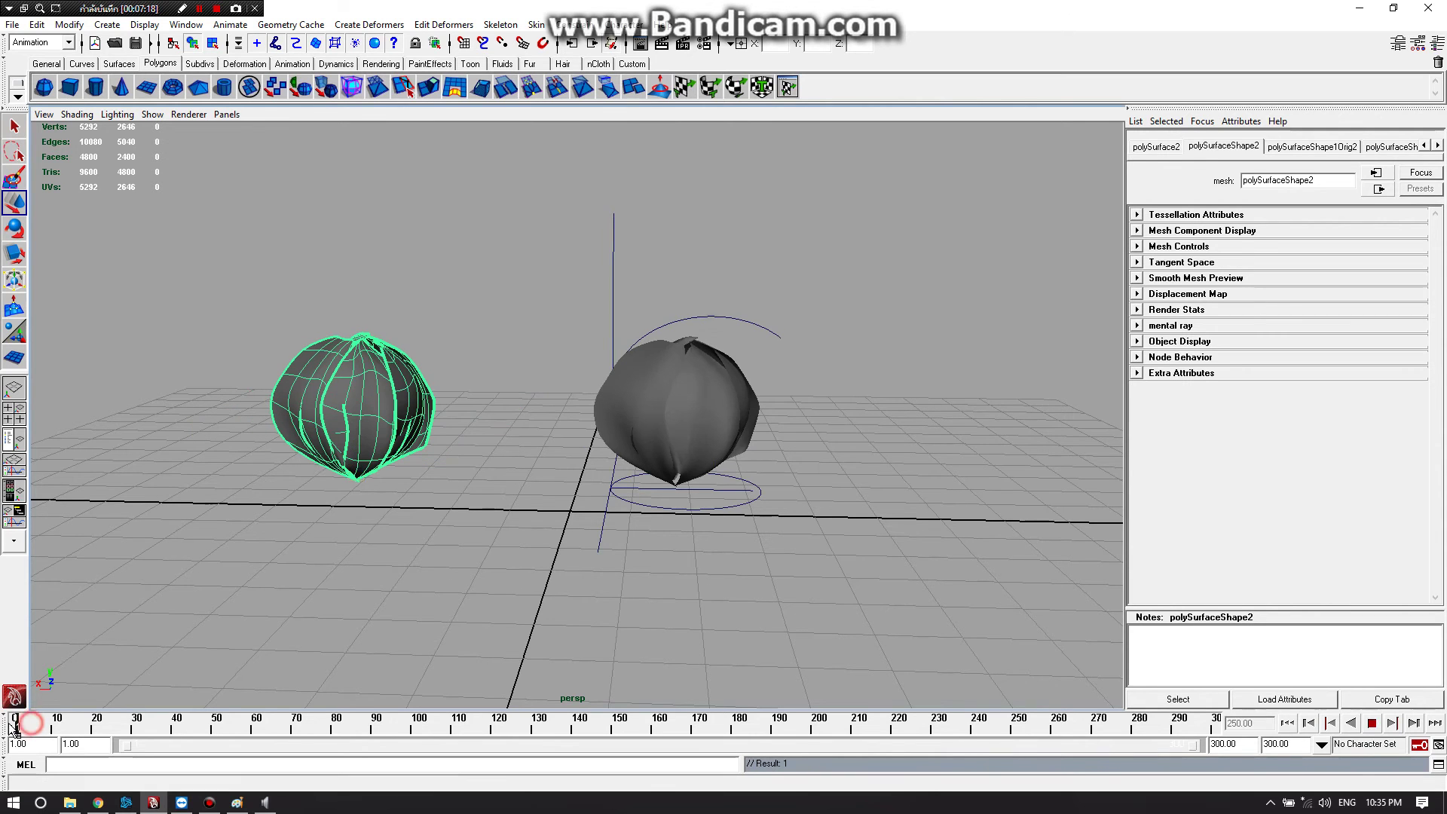
Play both buds blooming, rewind to frame 1, orbit, and scrub to a later frame
left_click(1371, 723)
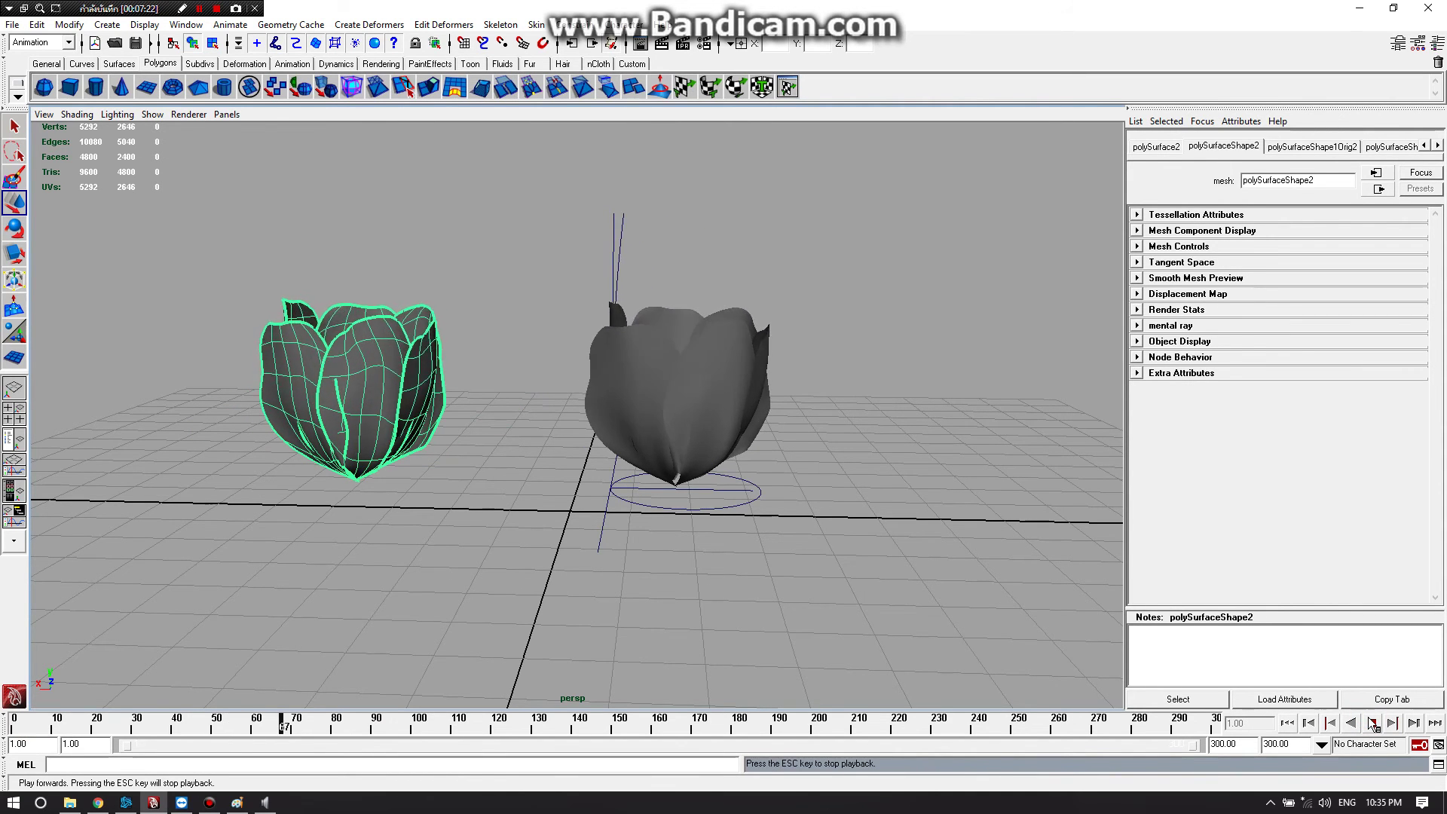
left_click(1371, 722)
key("alt+shift+v")
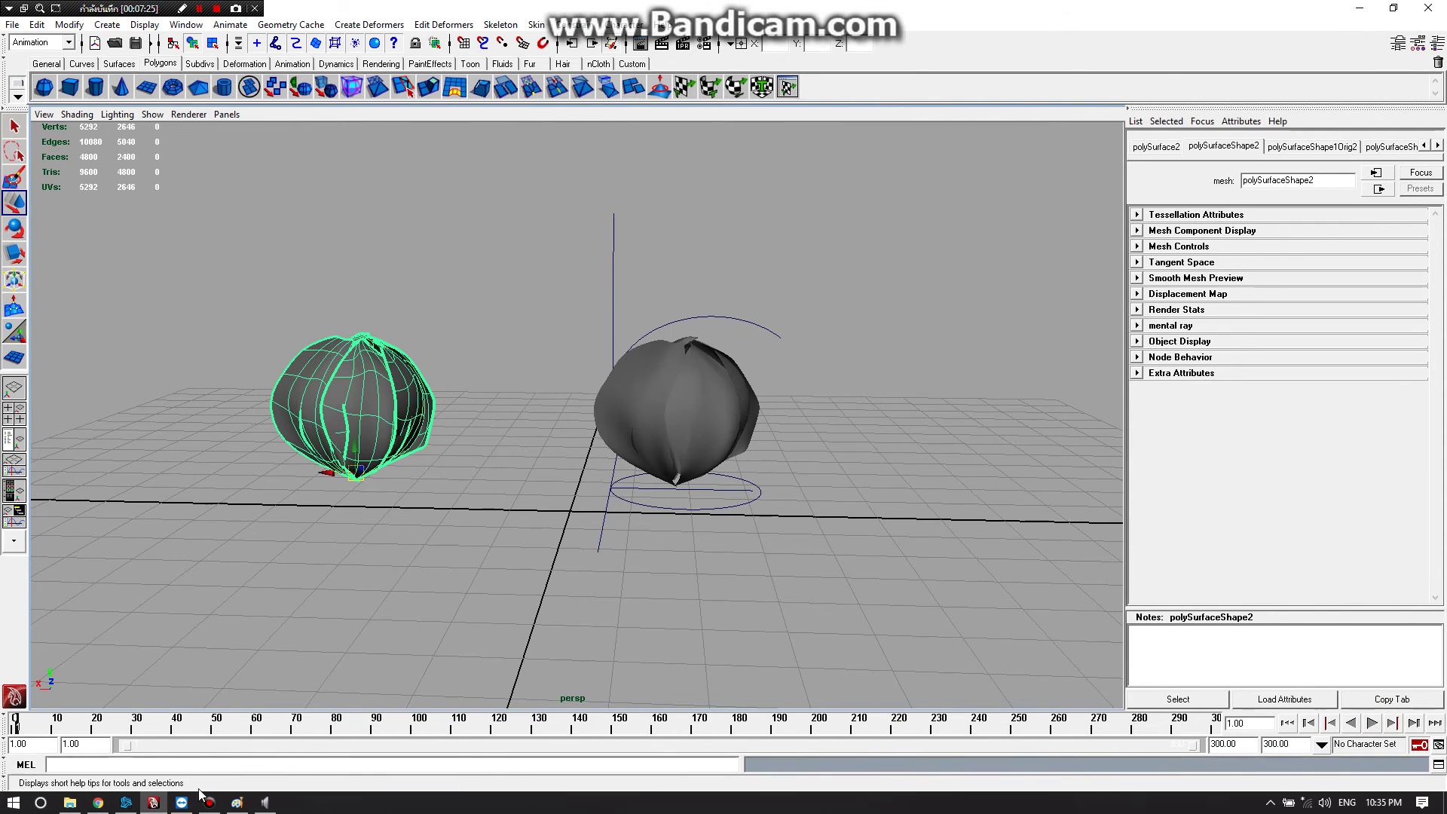
left_click(208, 803)
left_click(209, 802)
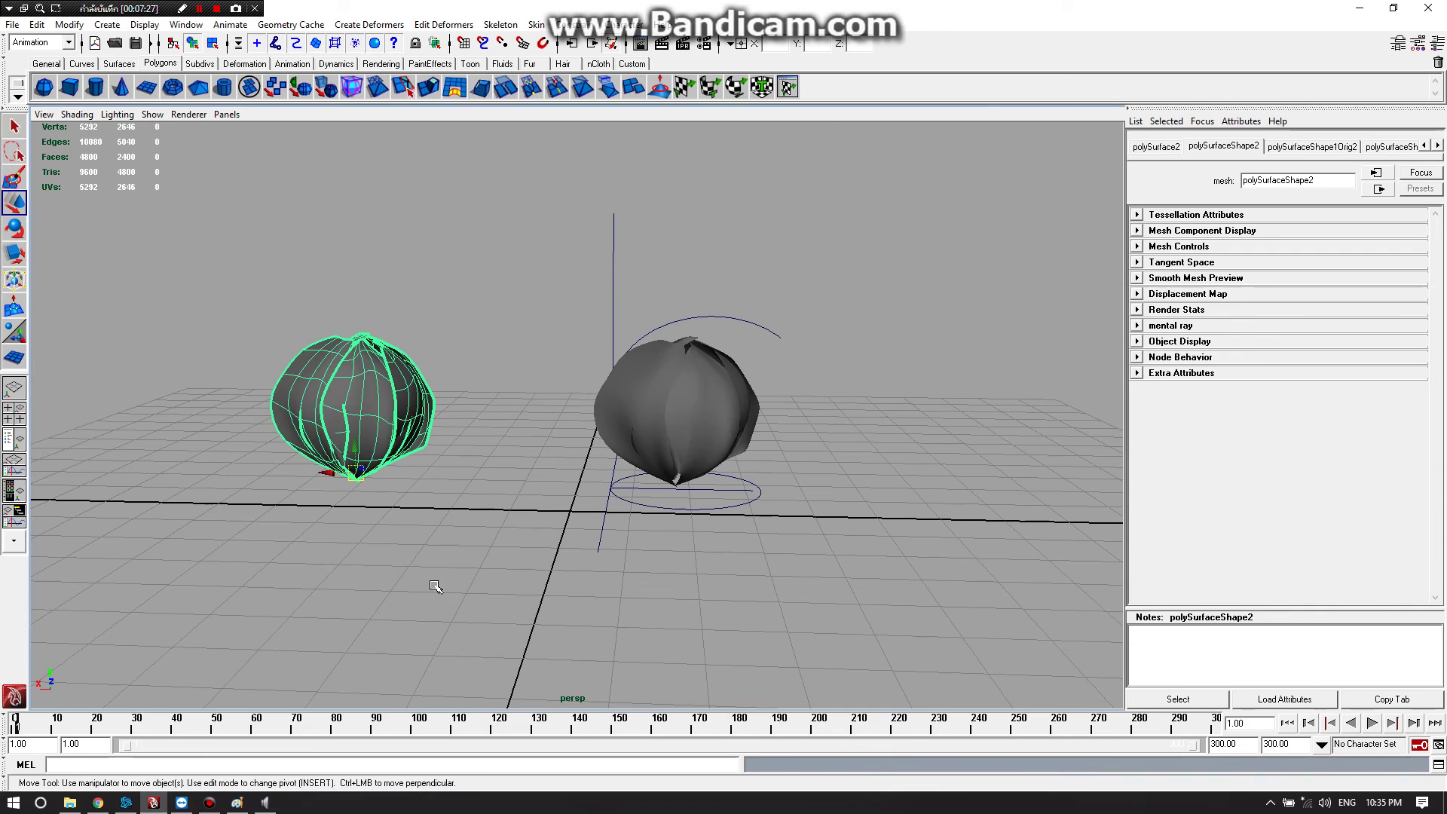
left_click_drag(559, 528, 603, 520, "alt")
left_click_drag(577, 729, 1023, 731)
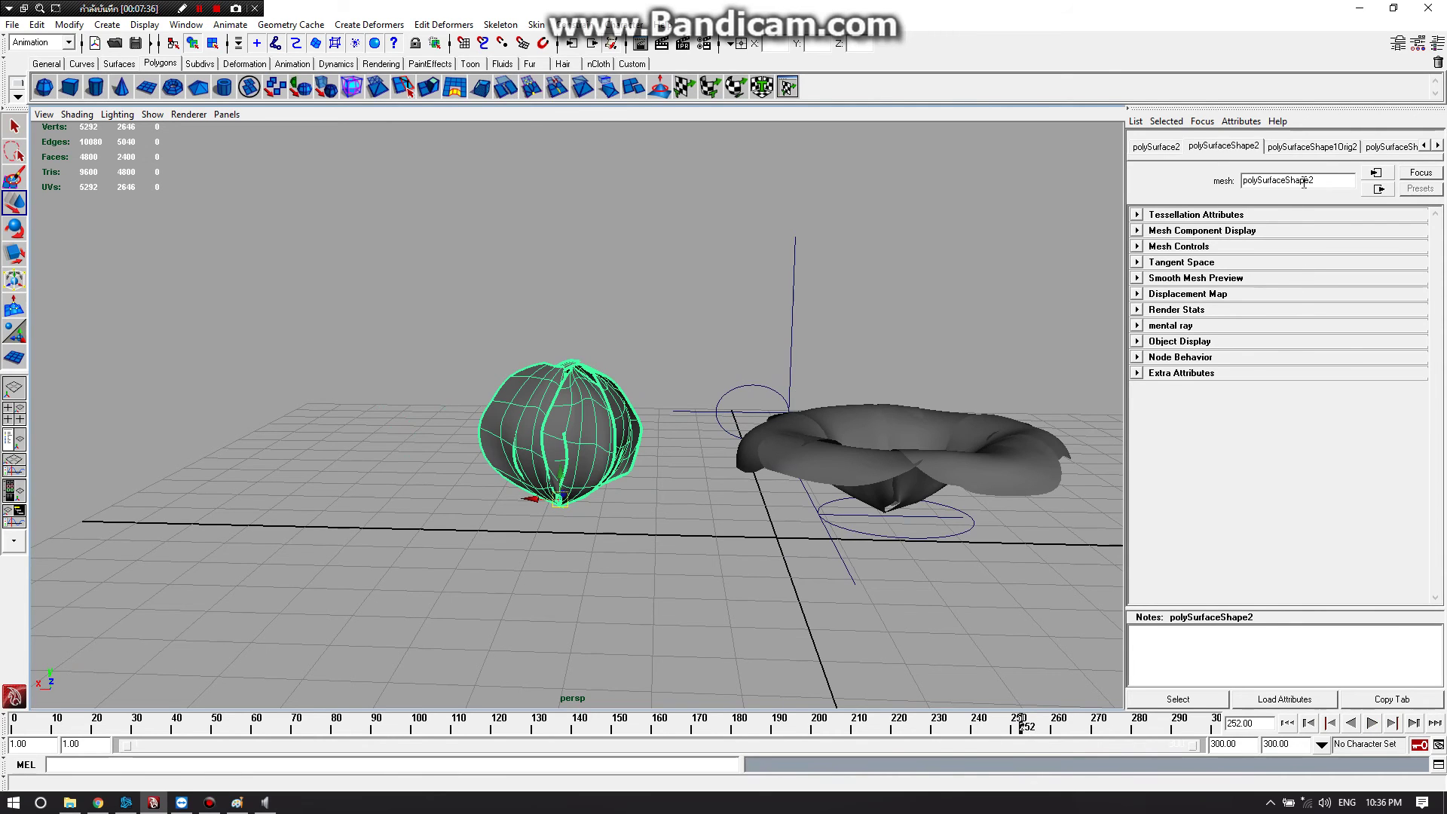
Set Hold to 250 on the polySurfaceShape1Cache2 node in the Attribute Editor
left_click(1297, 148)
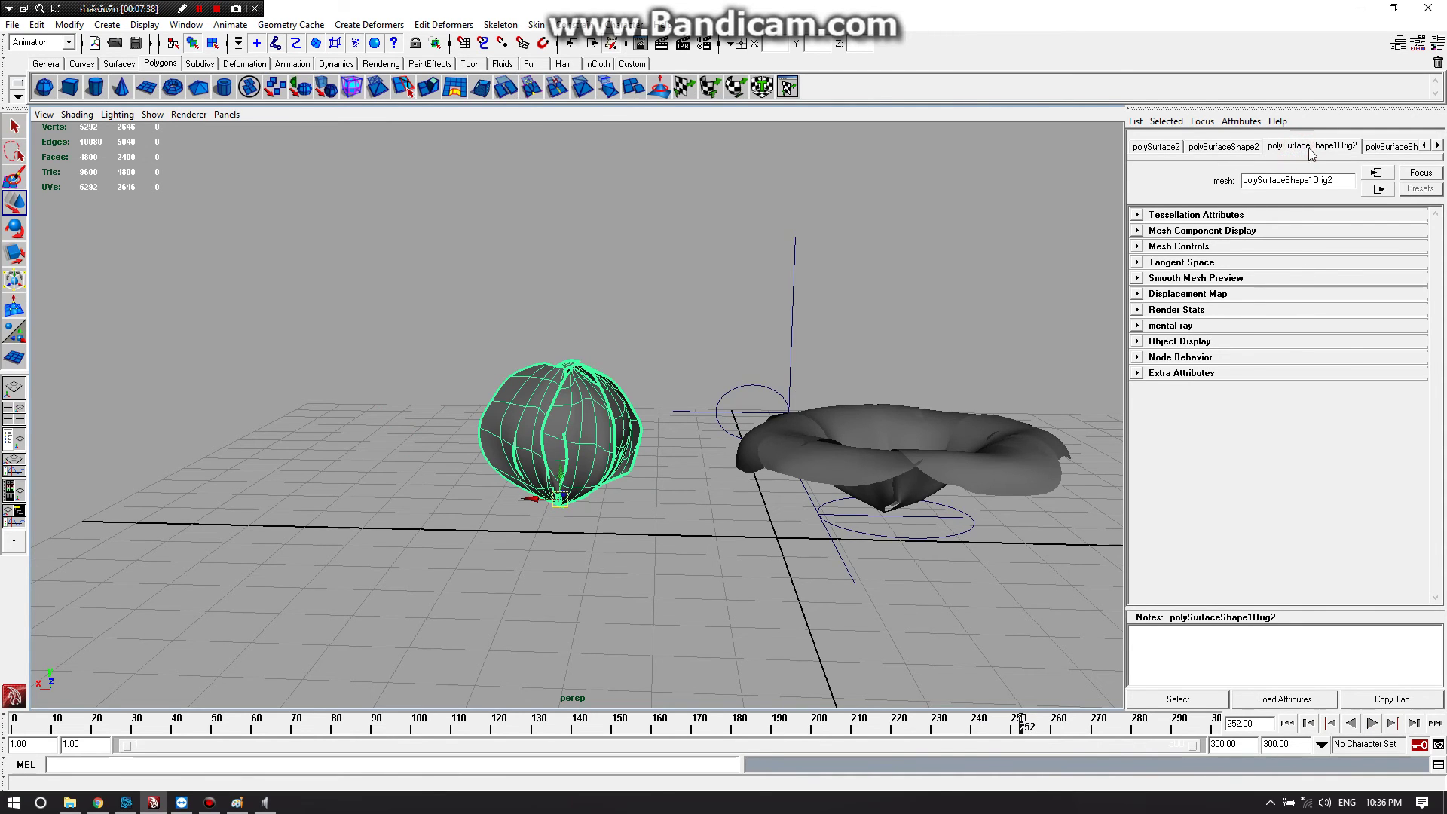
left_click(1391, 149)
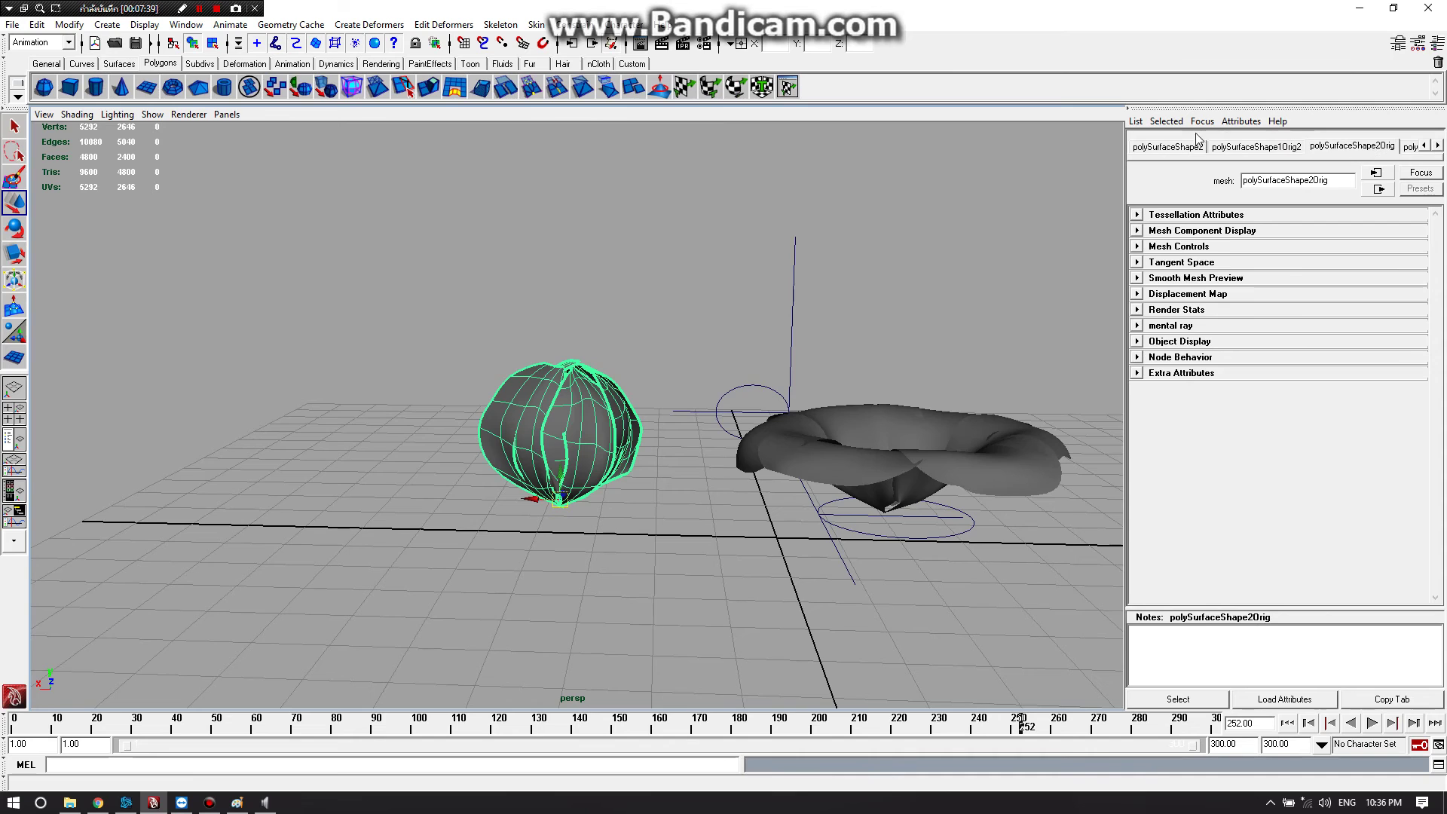
left_click(1436, 147)
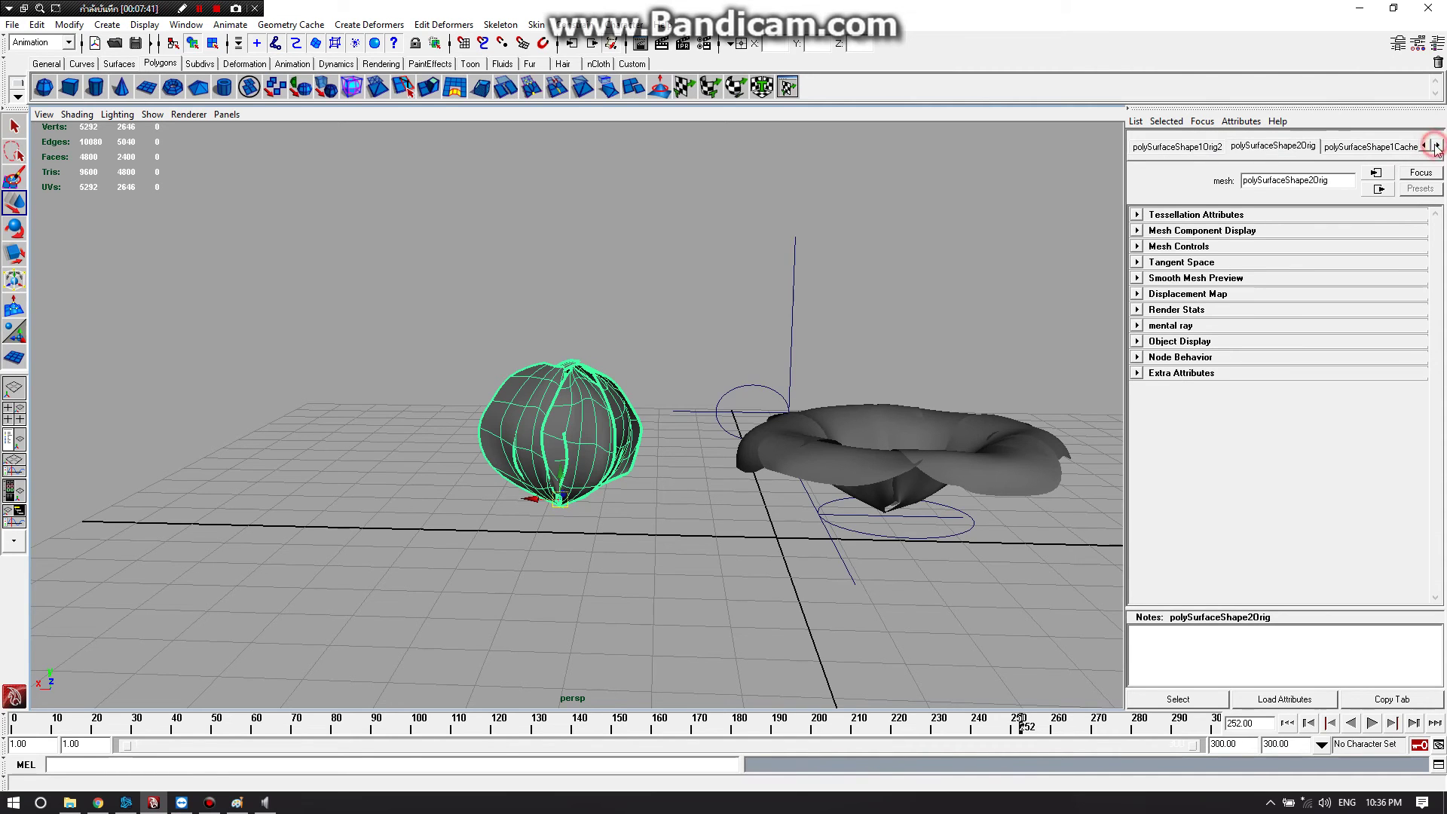
left_click(1389, 148)
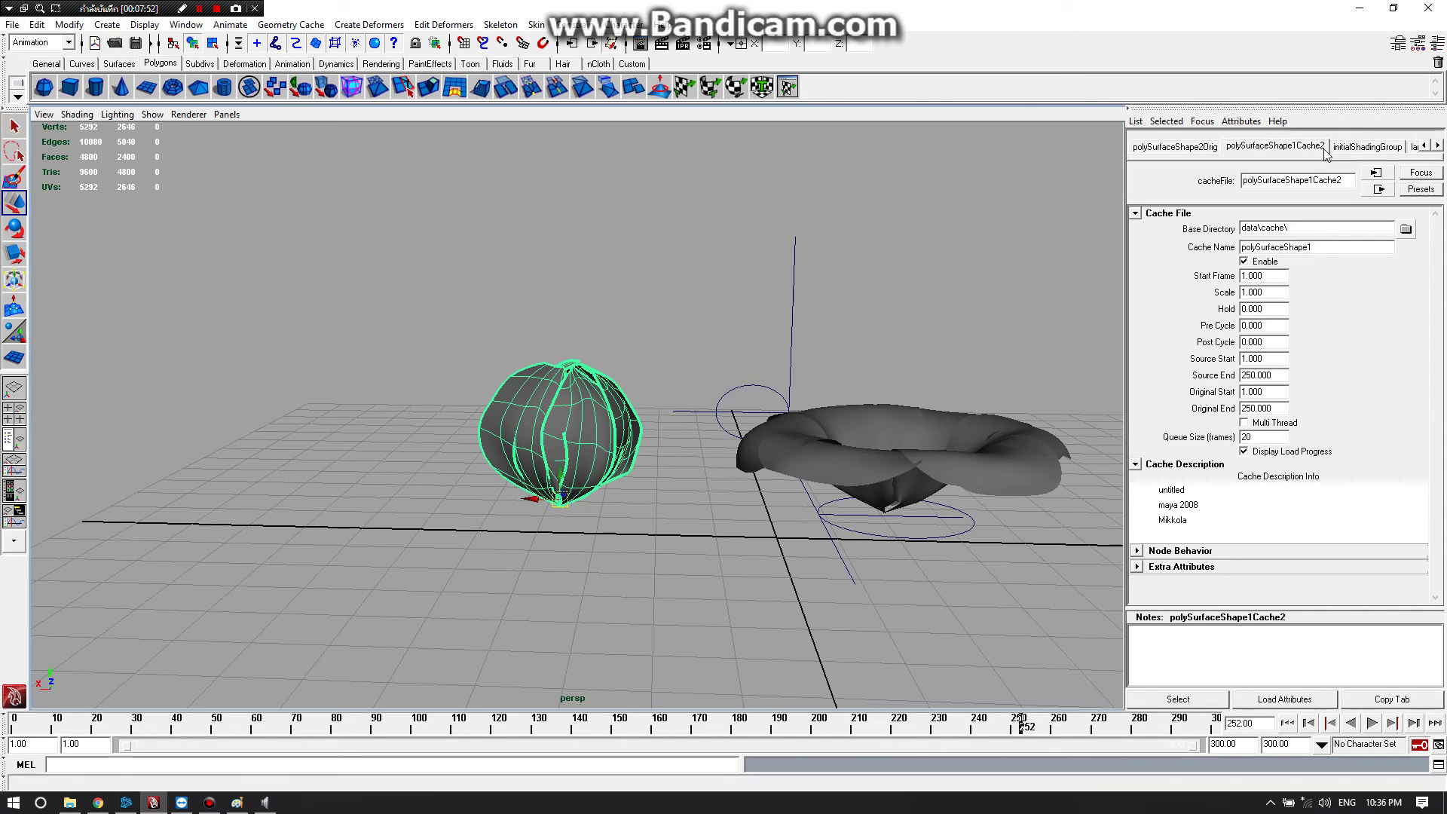
left_click(1285, 308)
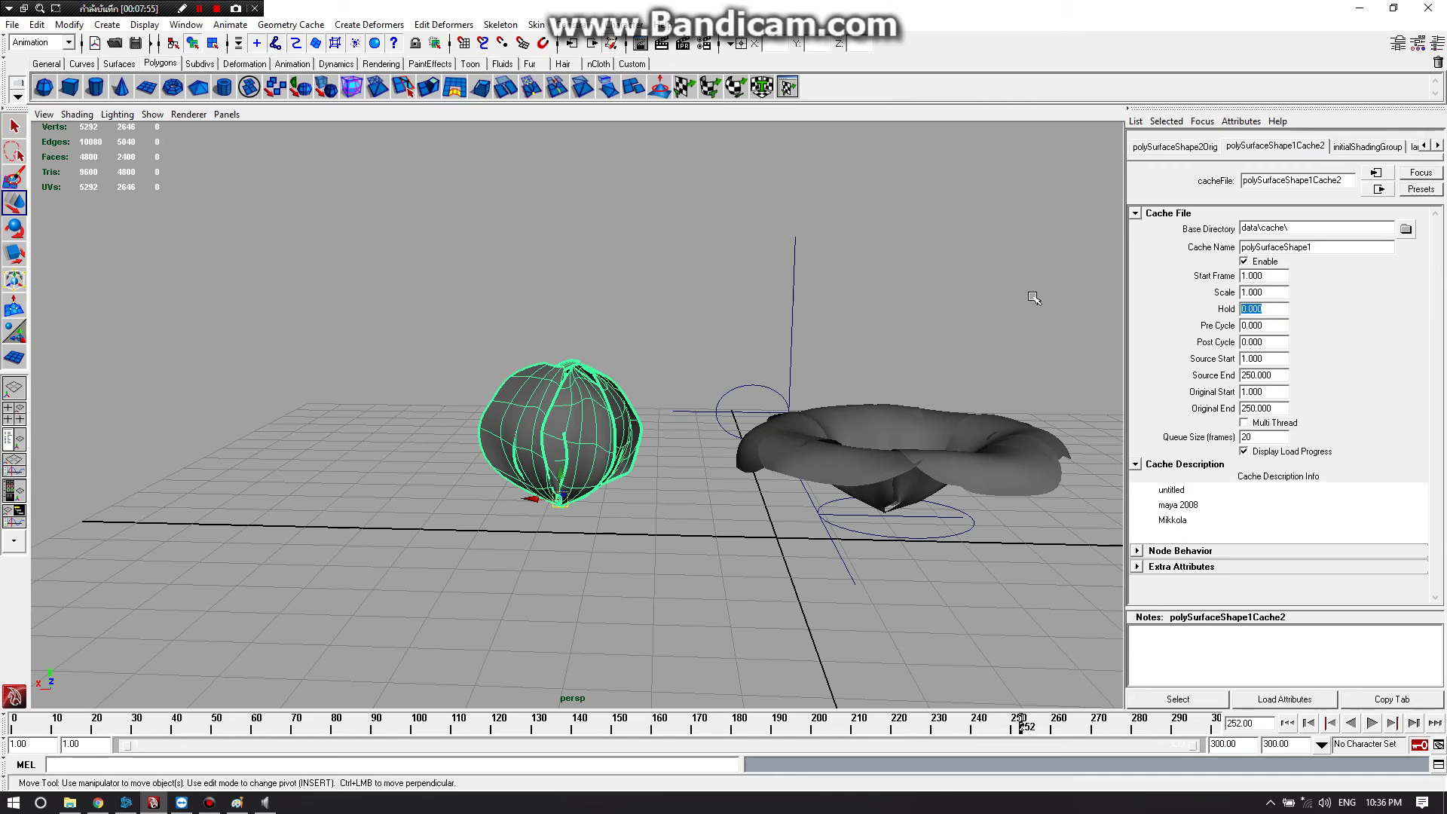
type("250")
key("Return")
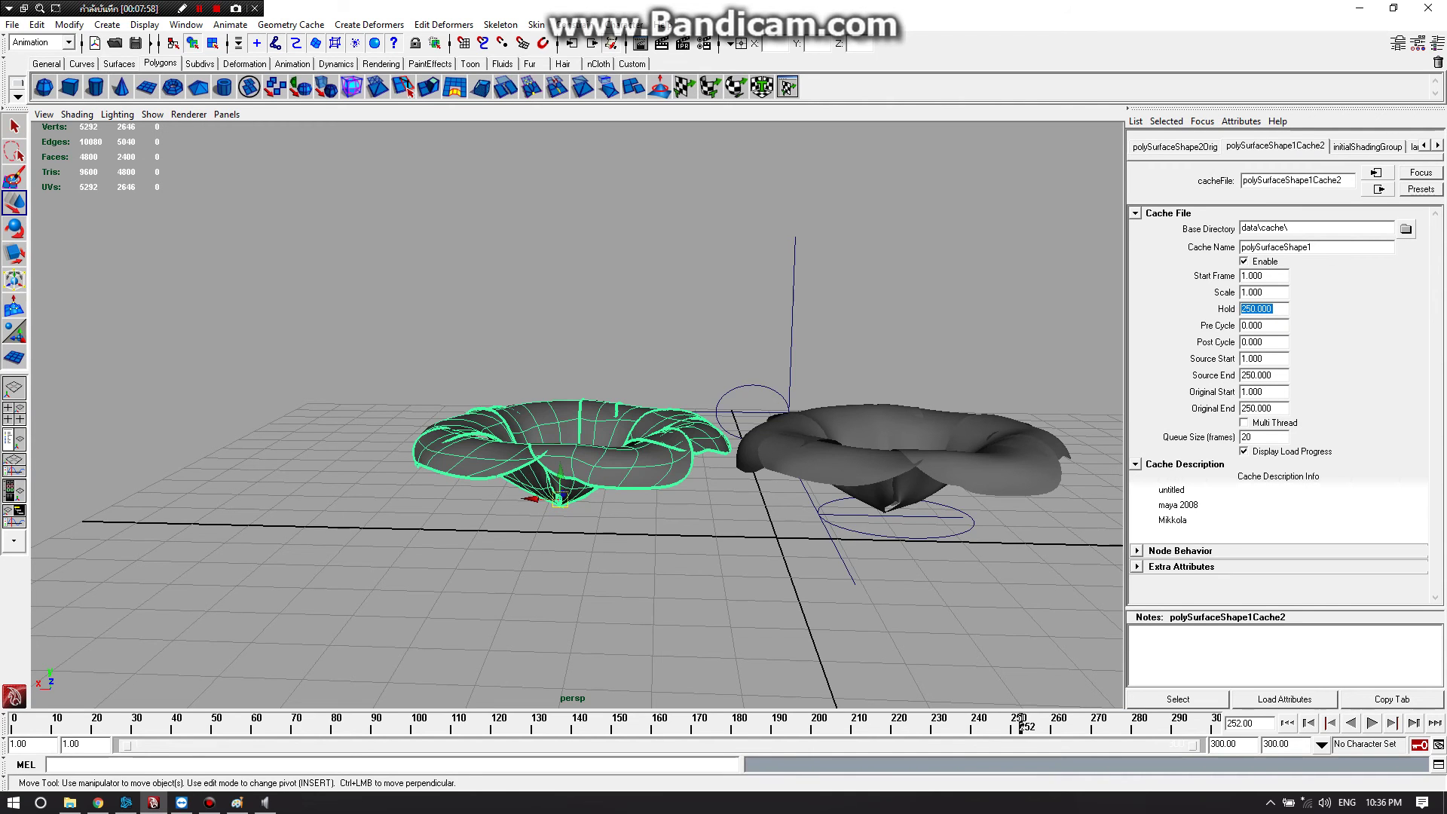
Play the animation and scrub to frame 152 to verify the duplicate stays open
key("alt+v")
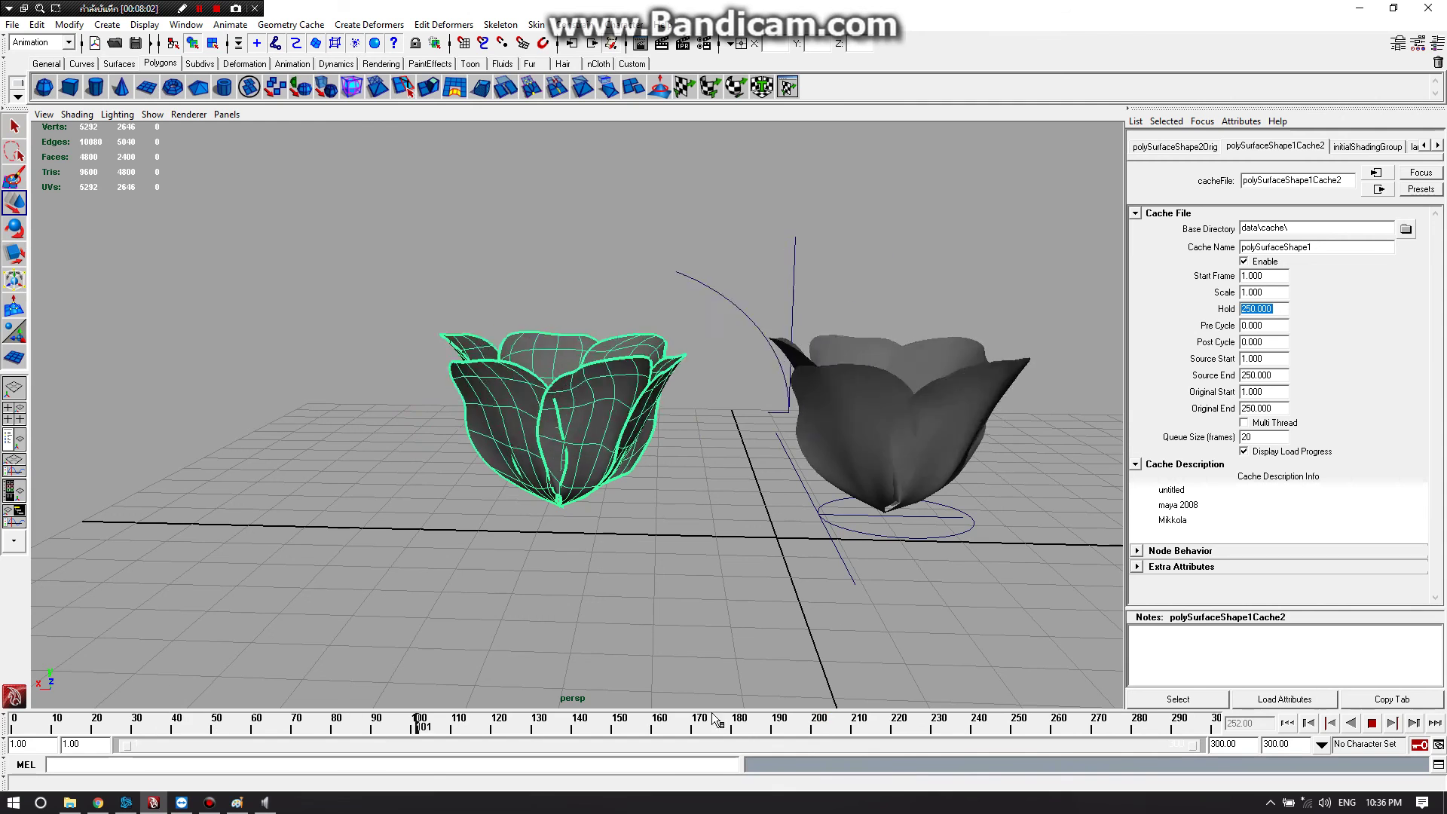
left_click_drag(829, 729, 620, 724)
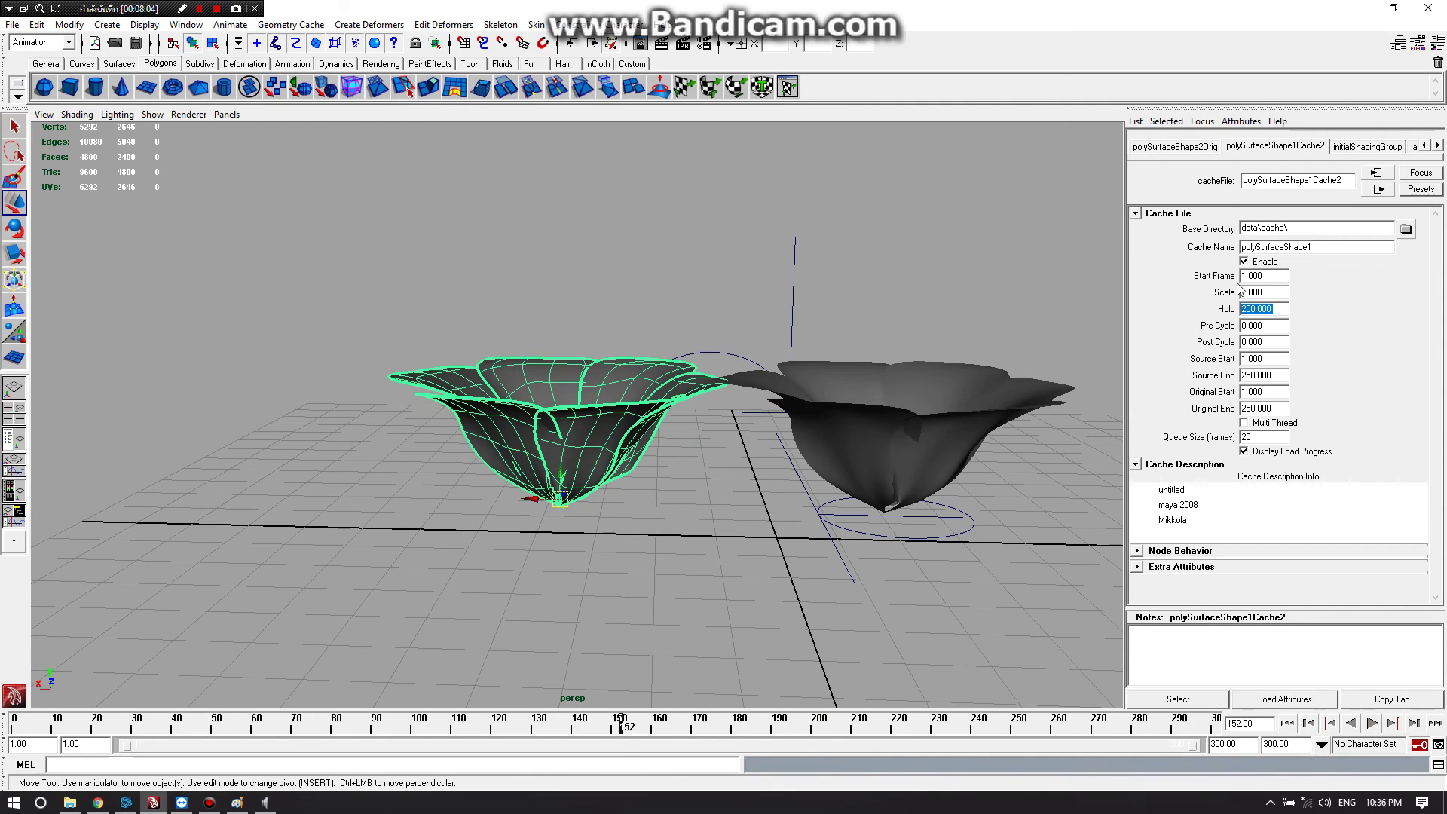
left_click(1158, 150)
left_click(1287, 147)
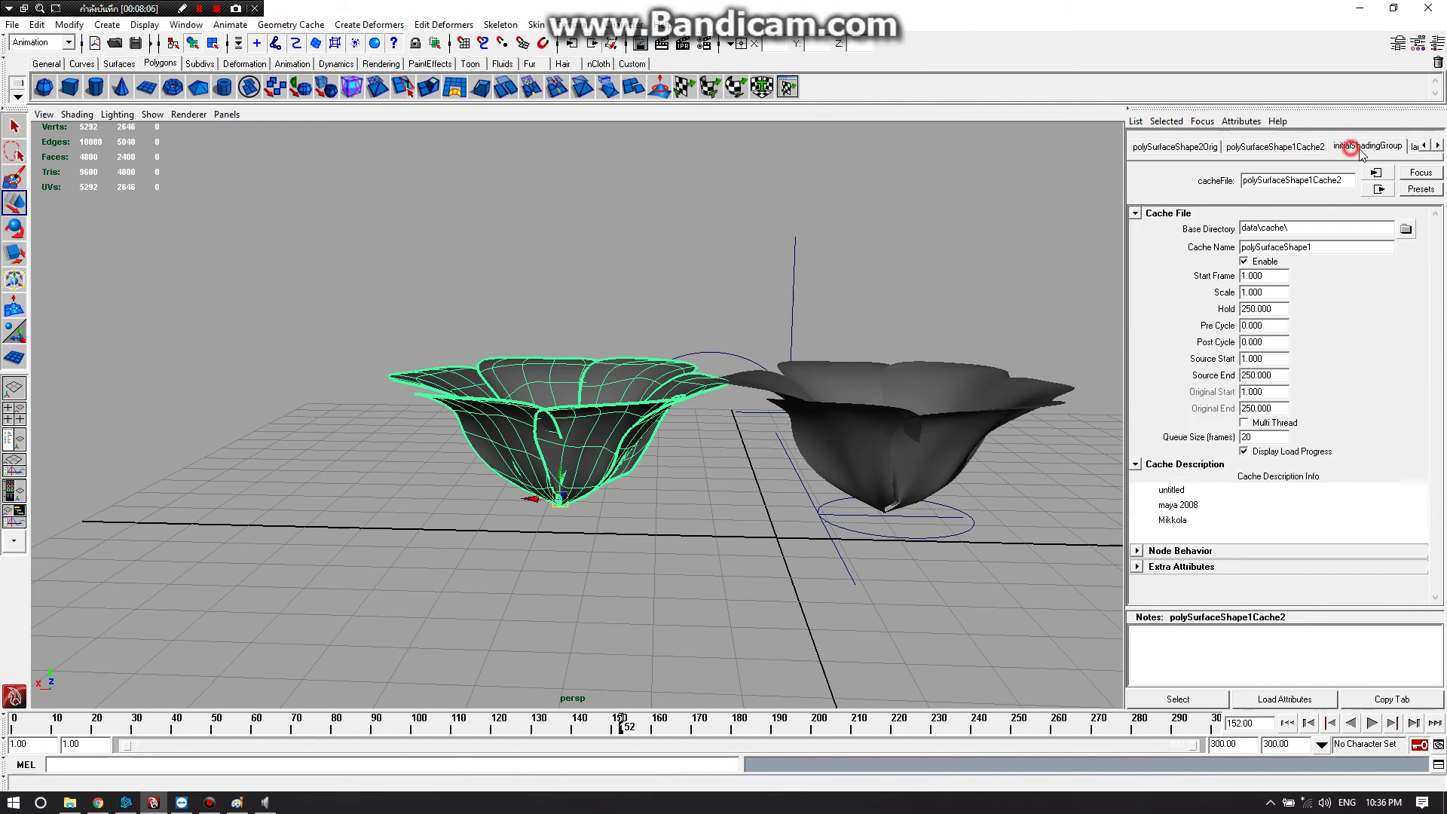
left_click(1364, 146)
left_click(1293, 146)
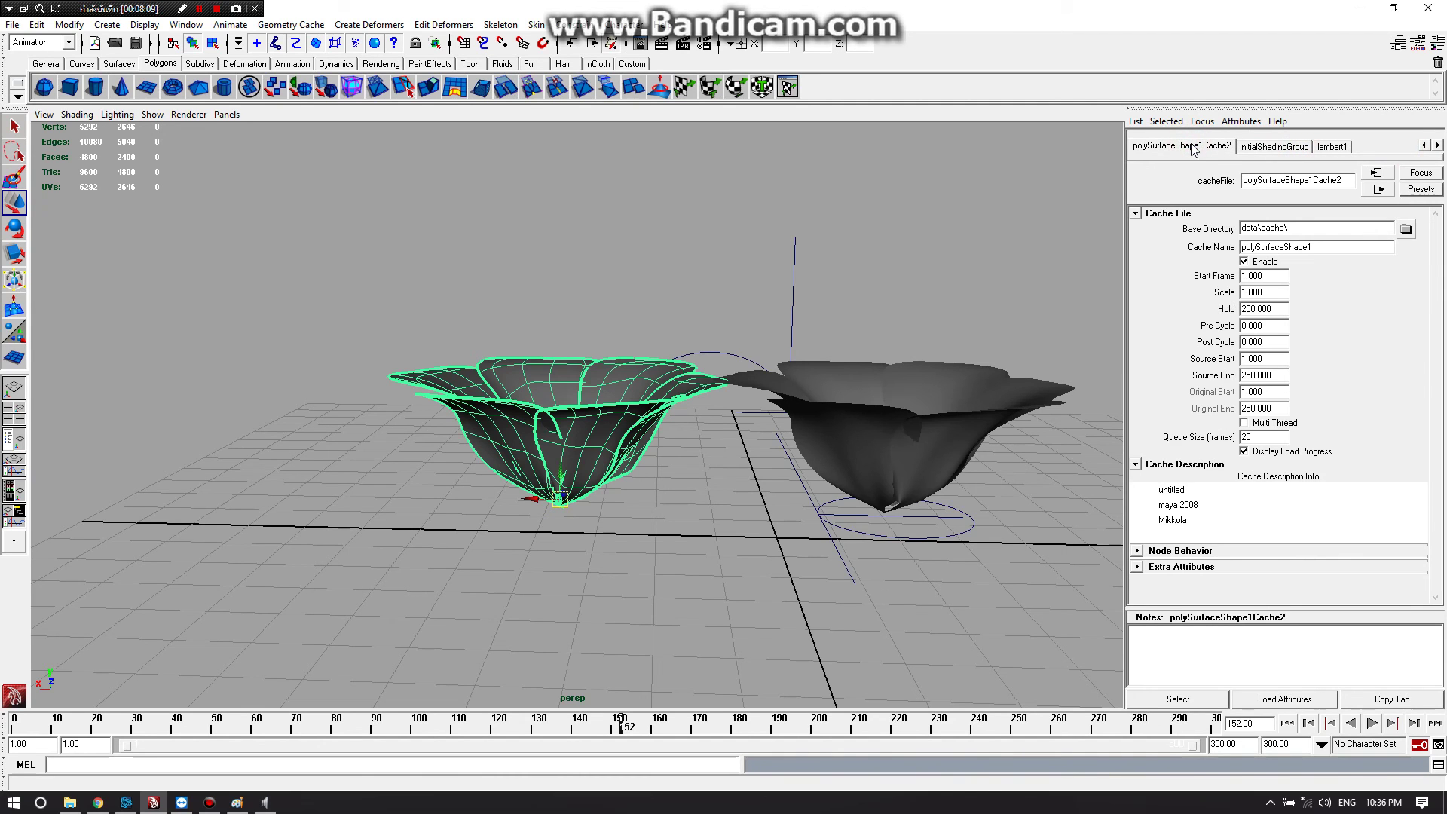
left_click(1284, 150)
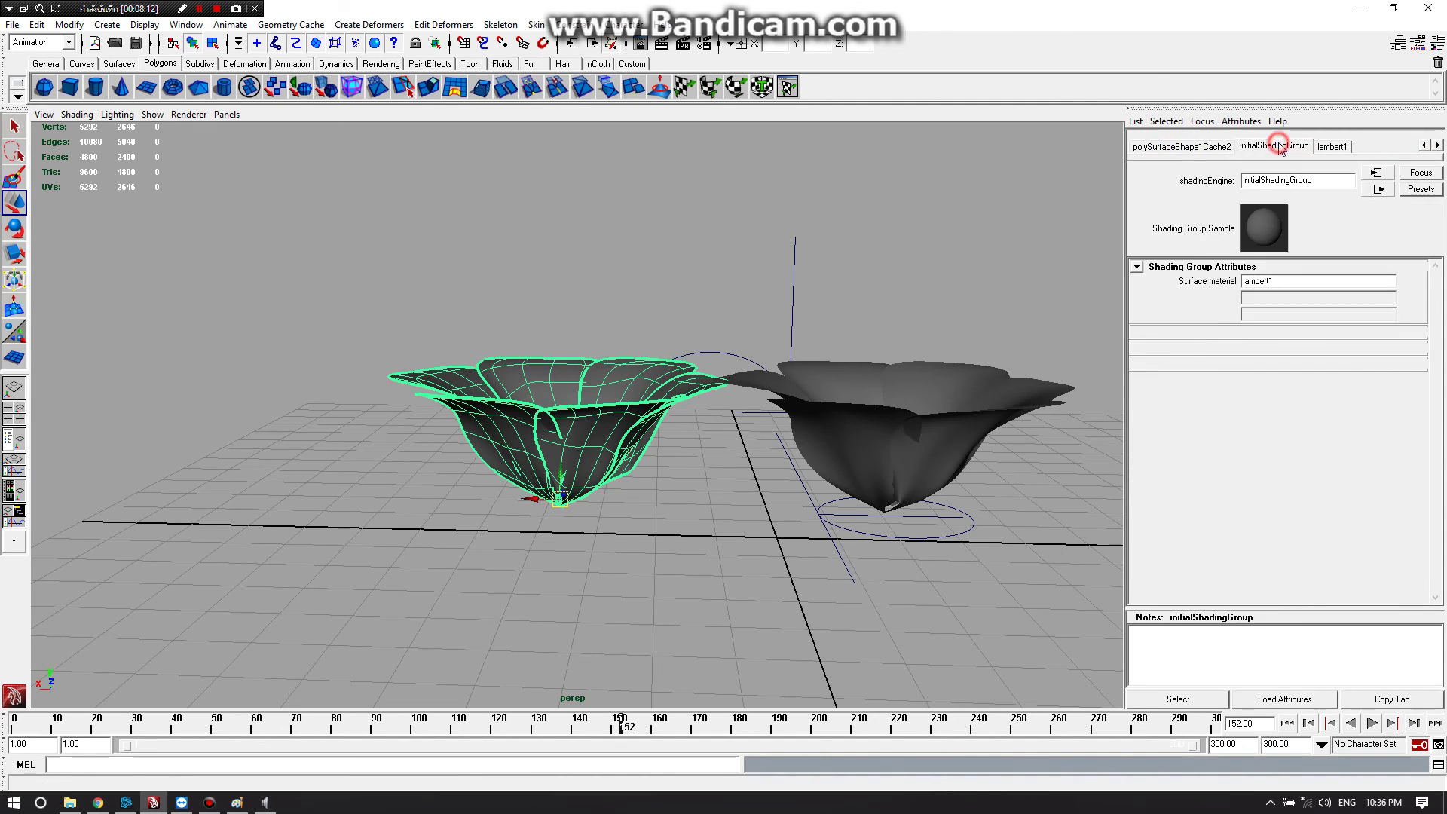
left_click(1332, 147)
left_click(1287, 149)
left_click(1204, 147)
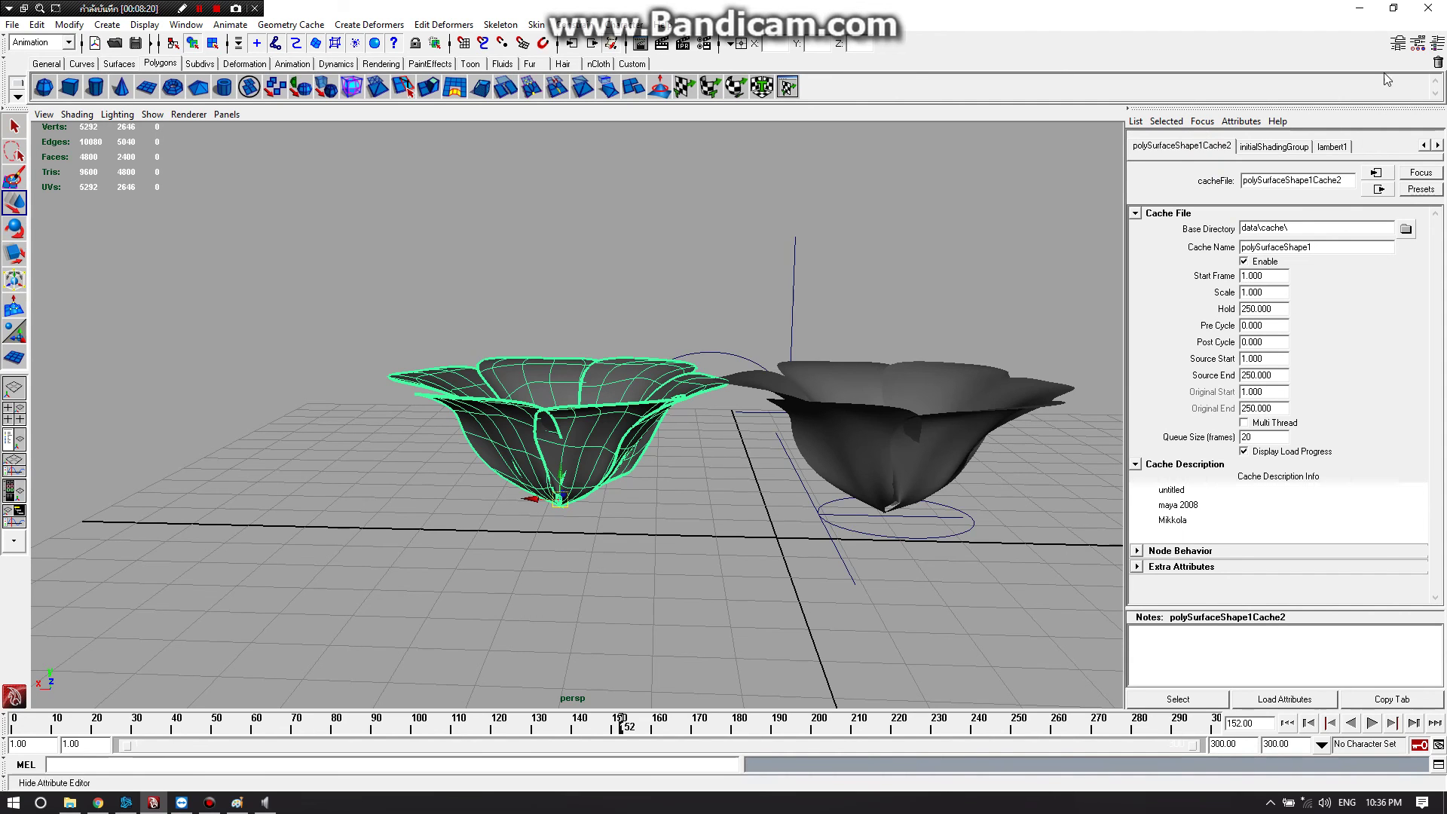
left_click(1436, 43)
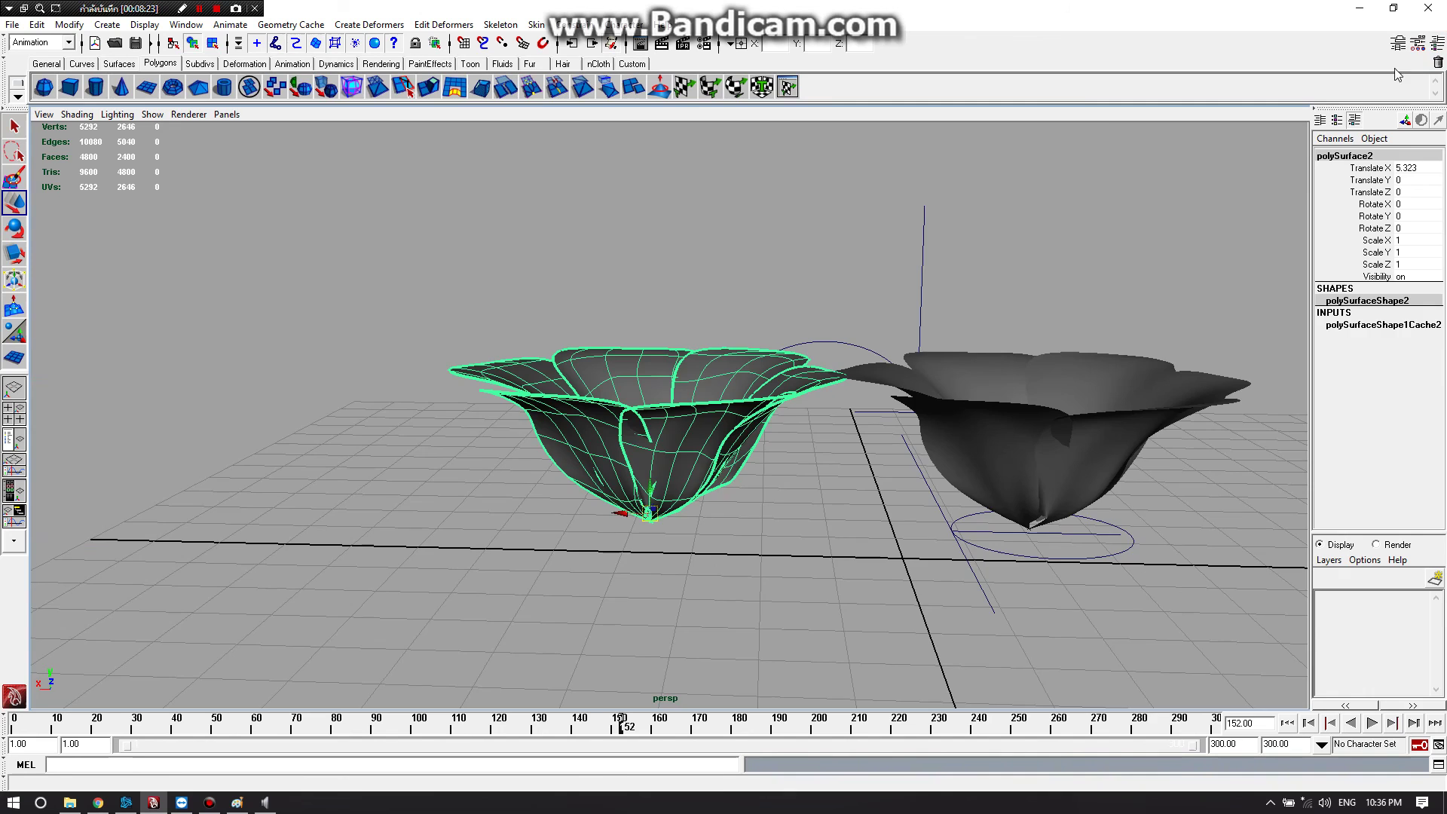
left_click(1401, 48)
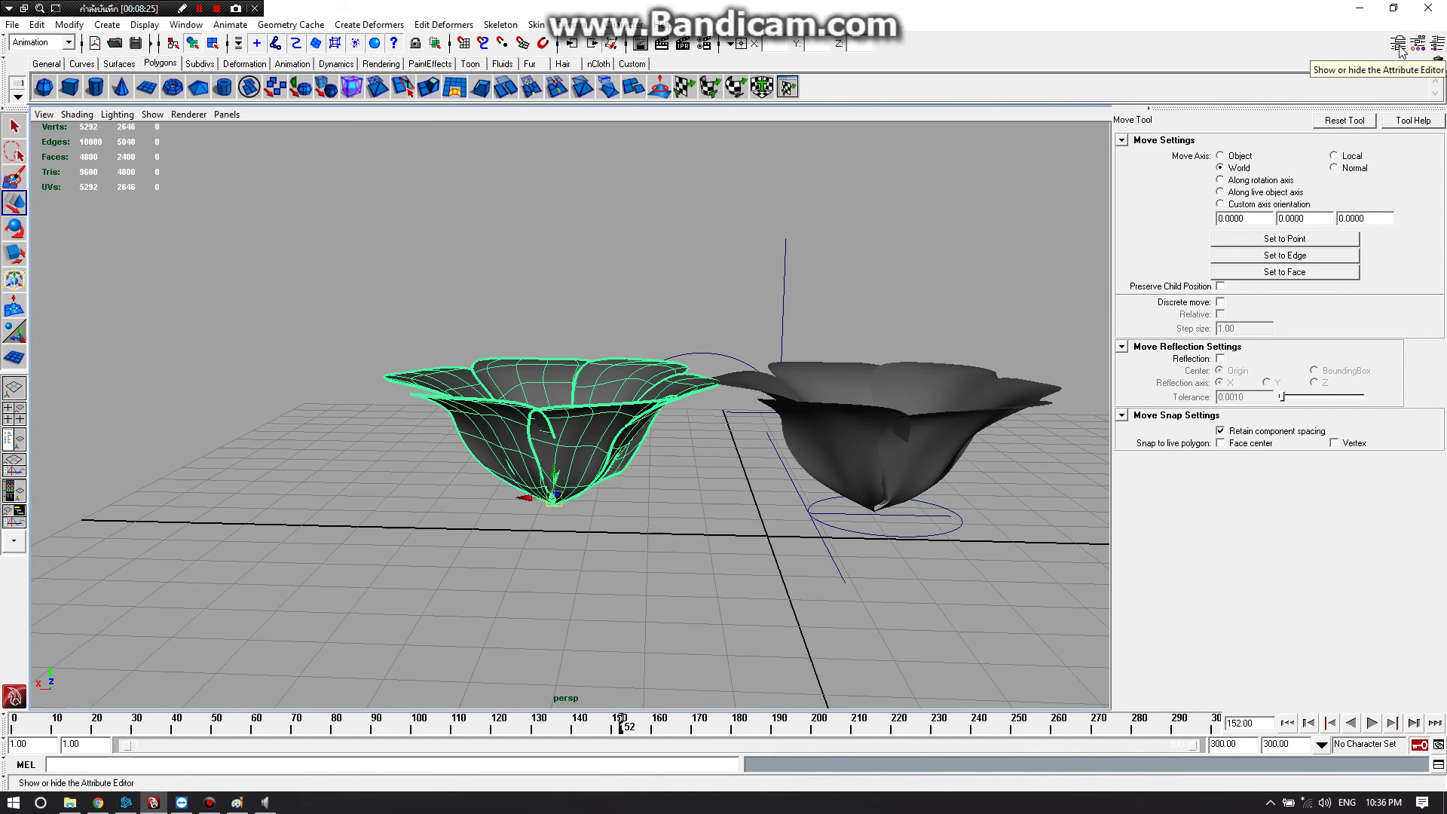
left_click(1399, 46)
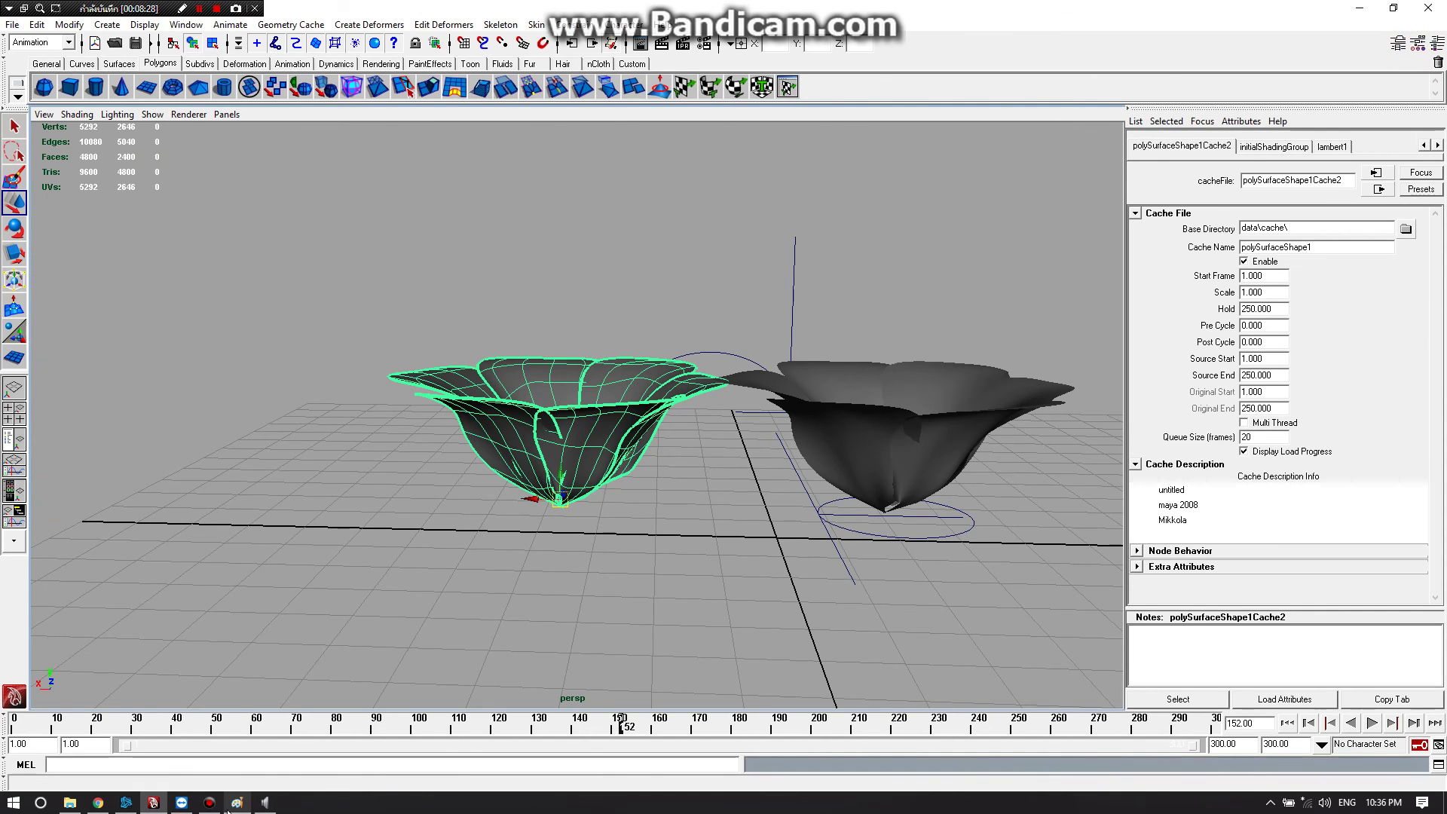